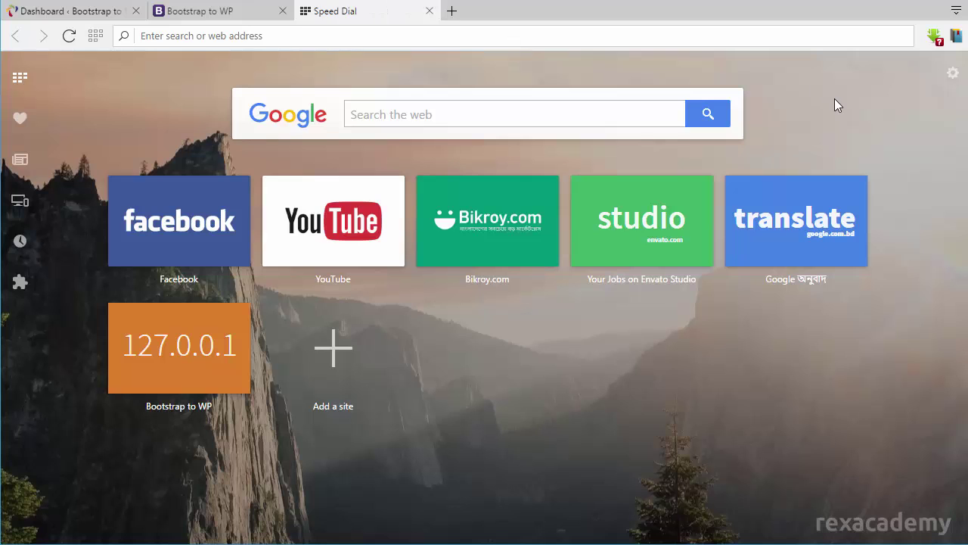
Search the web for "custom post type" and open the WordPress Codex result in its own tab
text(cus)
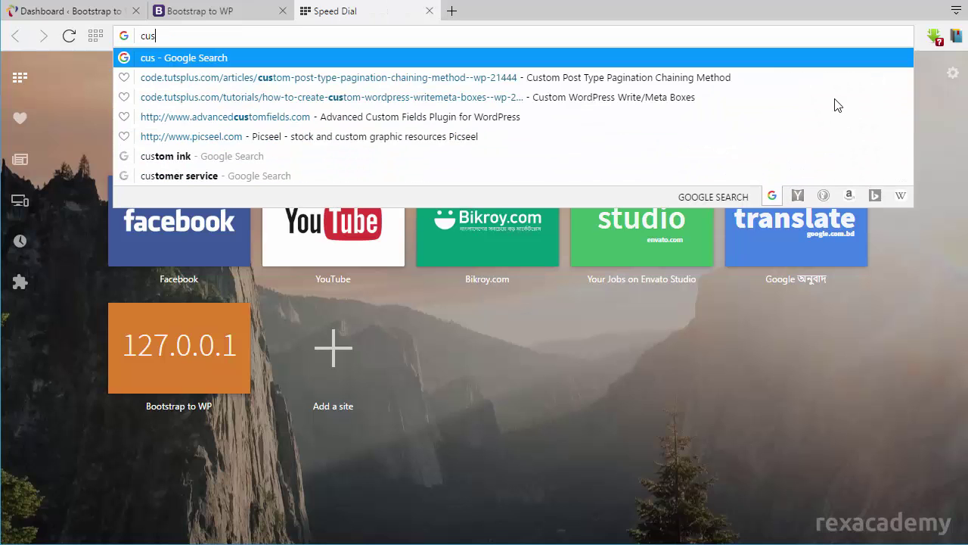
text(tom post type)
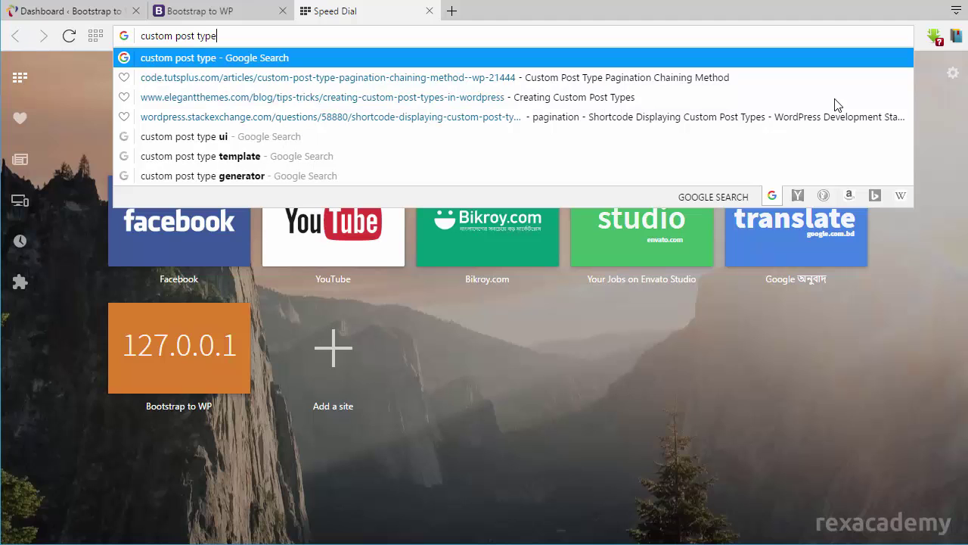
key(Return)
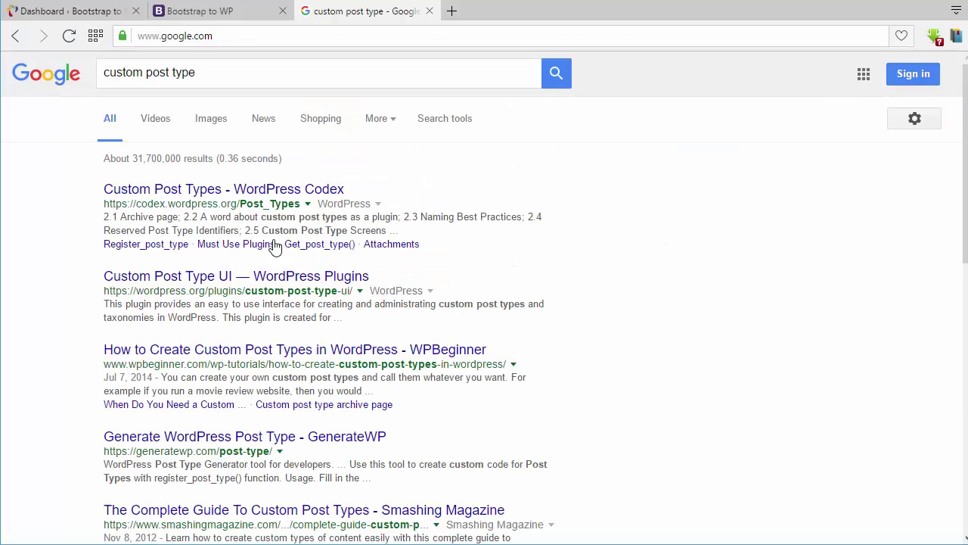
middle_click(265, 190)
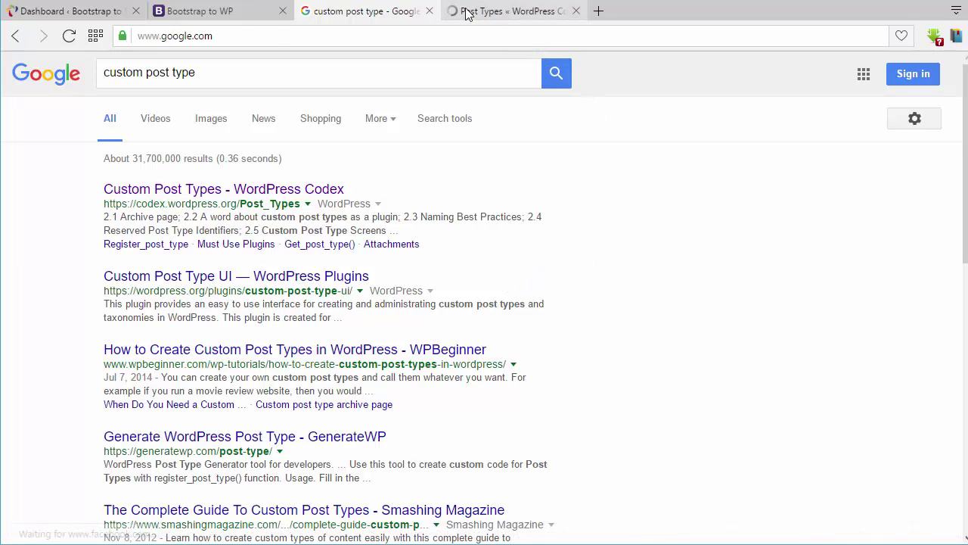
click(463, 11)
Copy the basic create_post_type example code from the Custom Post Types section of the Codex page
scroll(295, 435, down, 5)
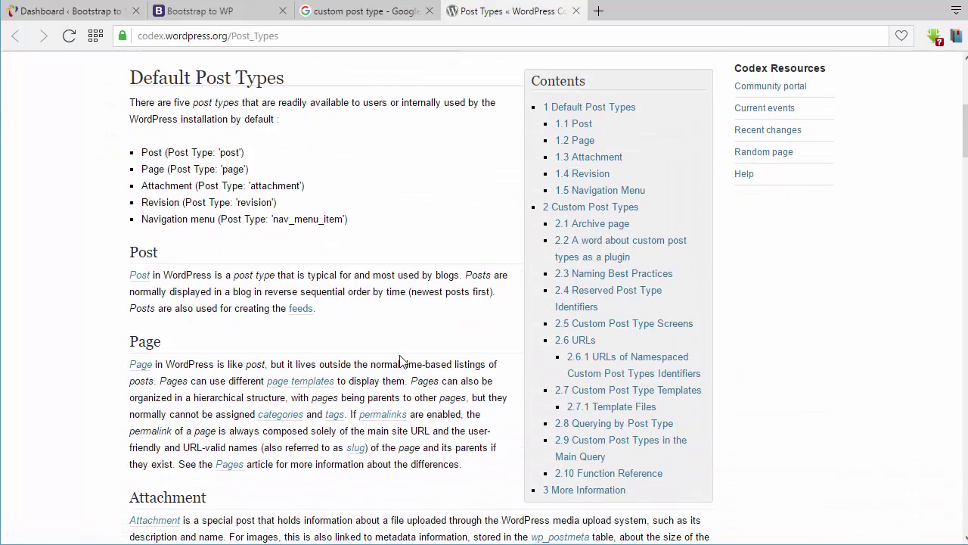
scroll(384, 364, down, 7)
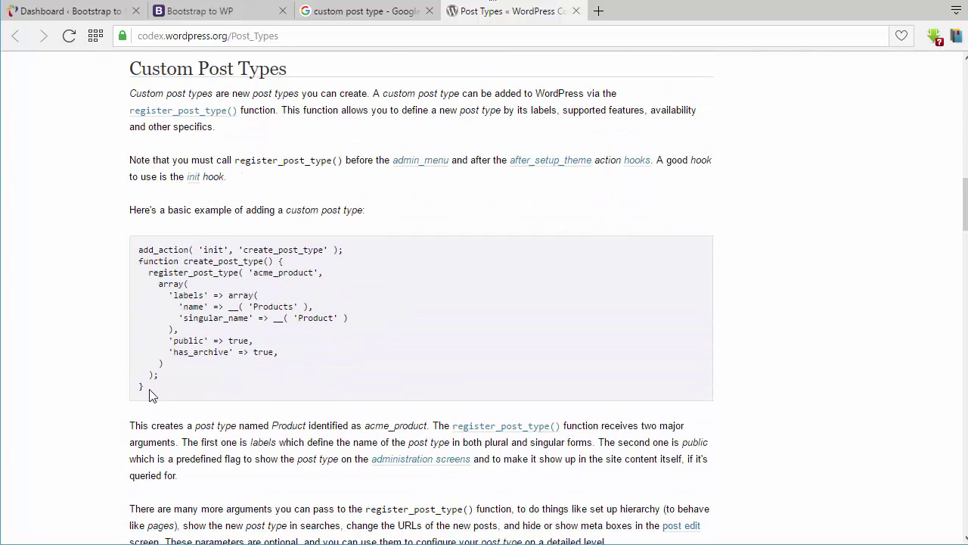
scroll(182, 393, down, 1)
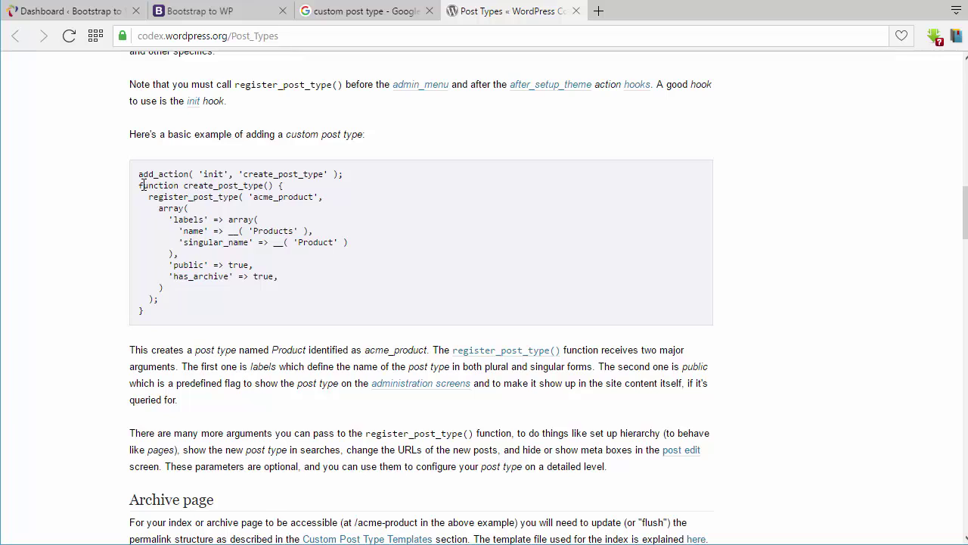
drag(140, 173, 189, 318)
right_click(199, 232)
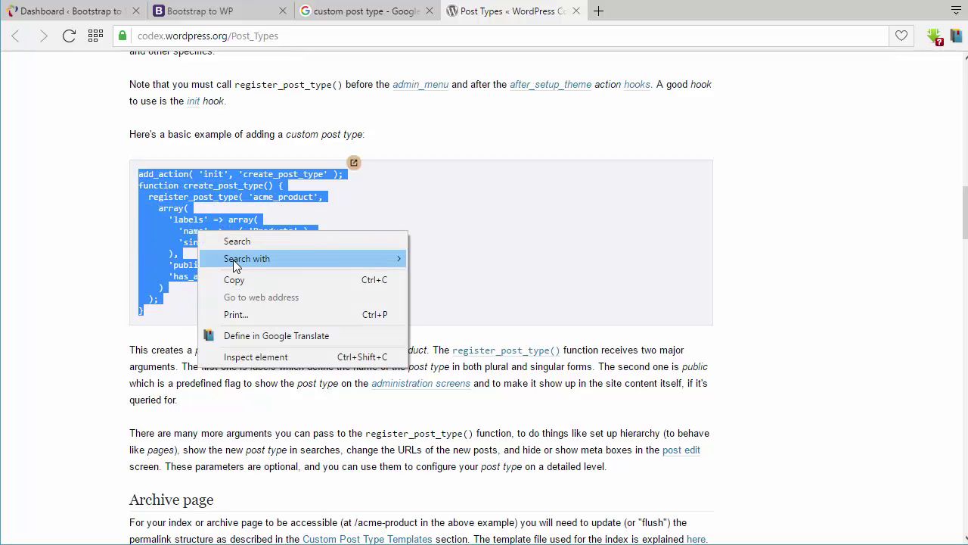
click(244, 280)
Open the bootstrap-to-wp theme's functions.php and paste the copied code below the create_widgets calls, then save the file
click(452, 542)
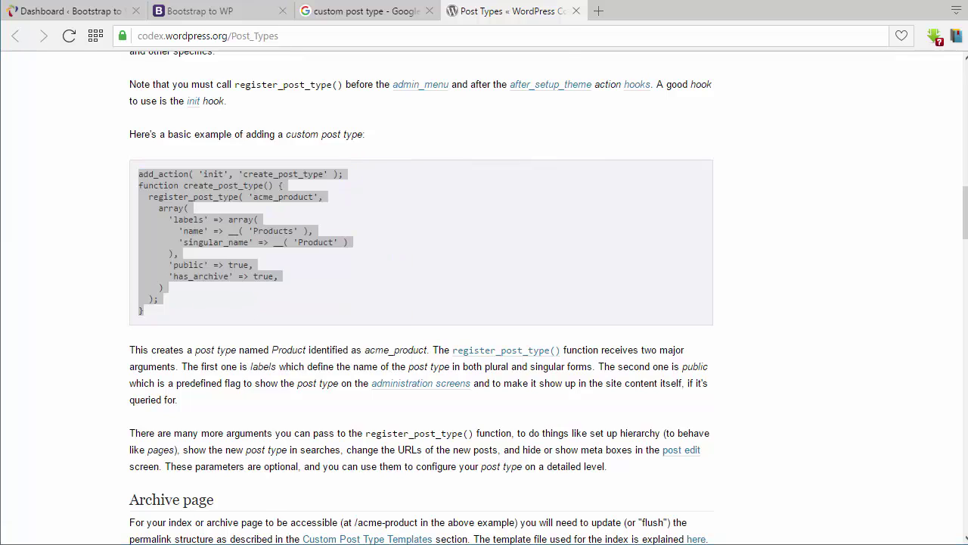
double_click(280, 237)
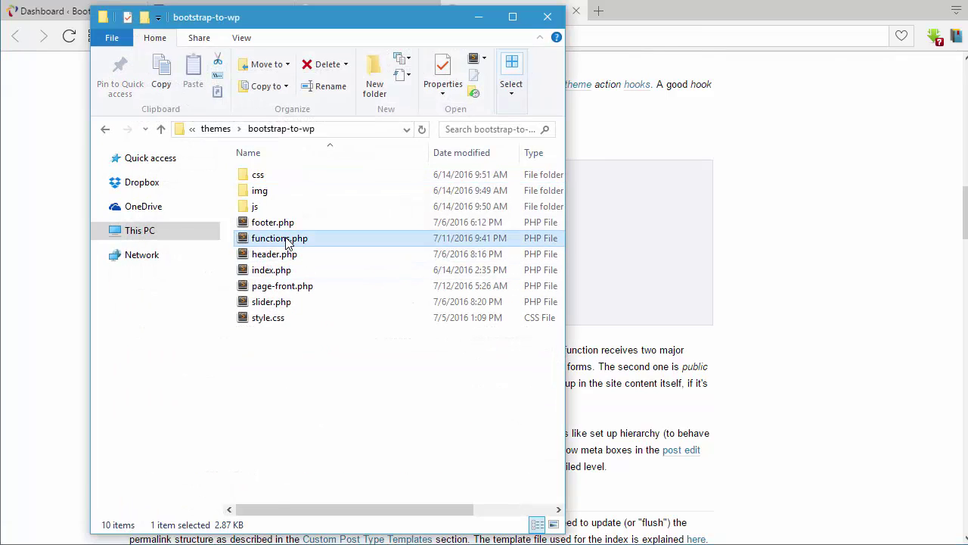
scroll(289, 323, down, 15)
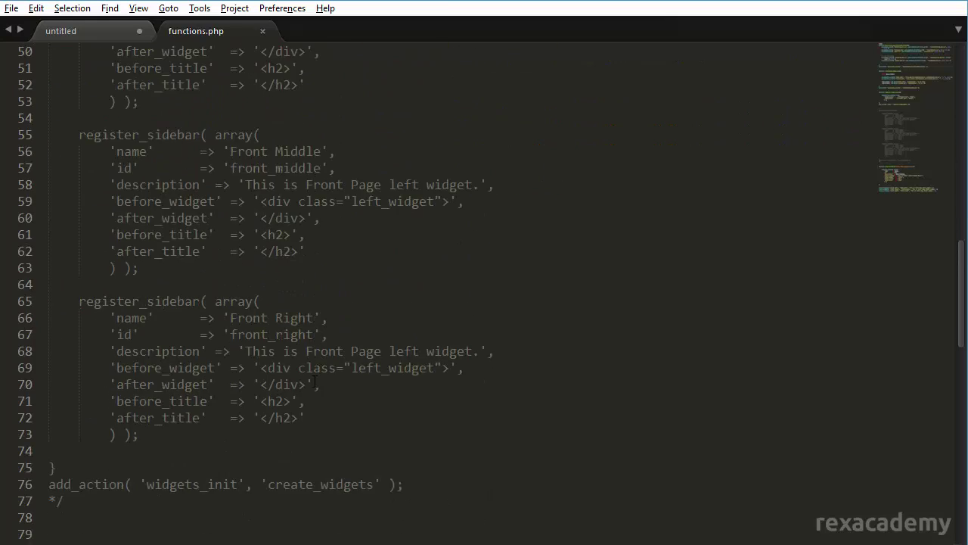
drag(887, 155, 887, 187)
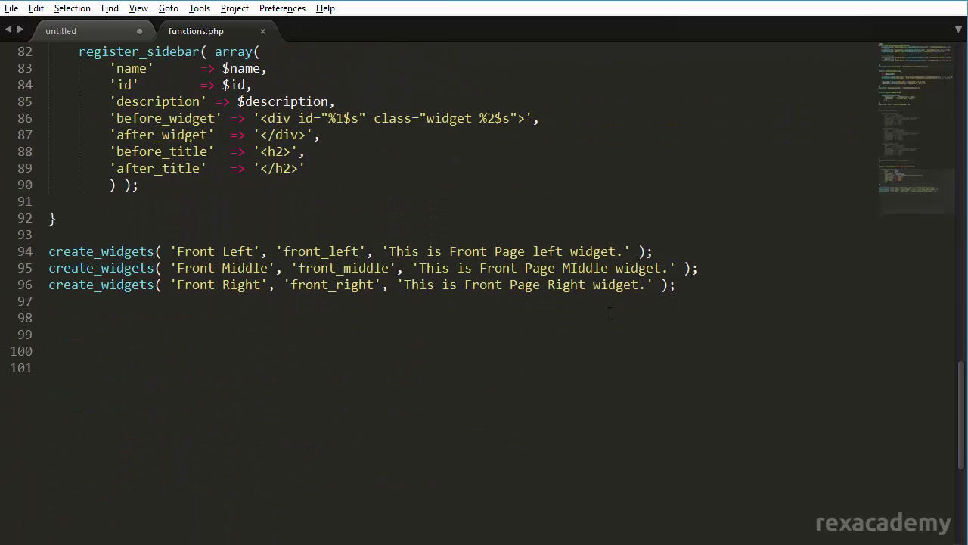
click(128, 318)
key(Return)
key(Return)
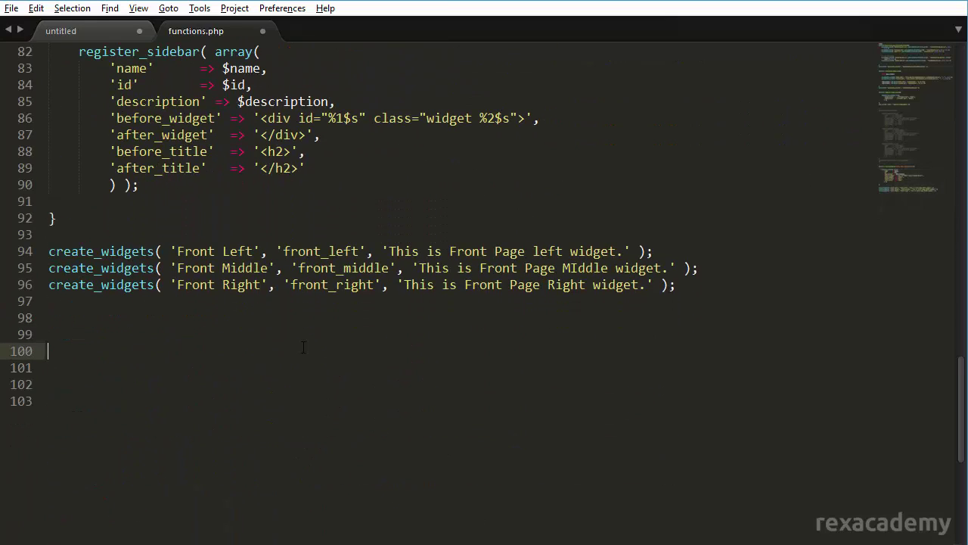
key(ctrl+v)
scroll(333, 344, down, 2)
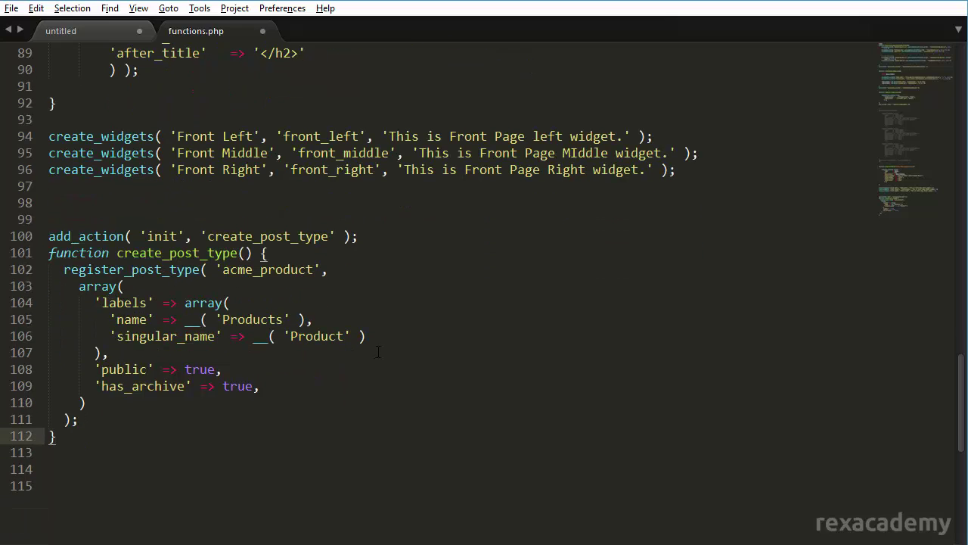
Switch to the WordPress dashboard, reload it and view the entries of the Products menu
key(alt+Tab)
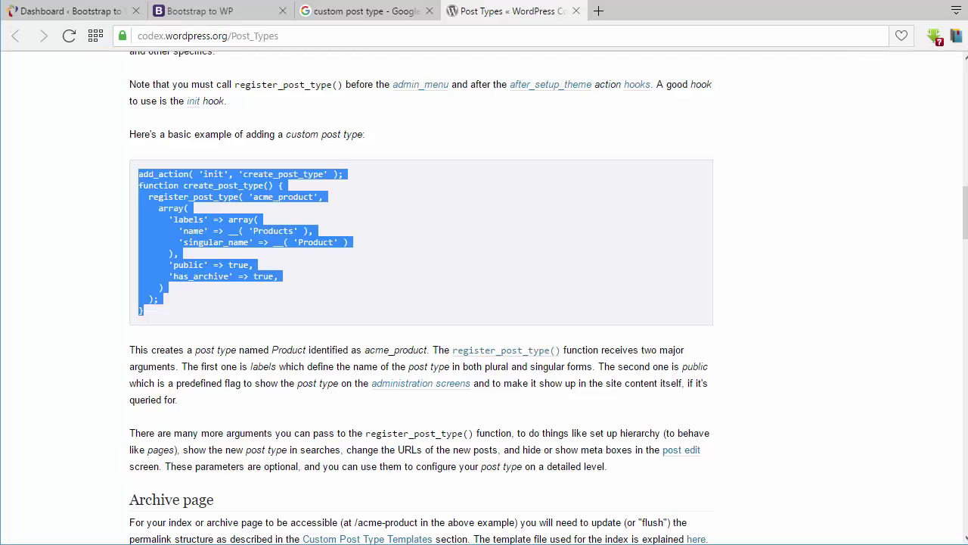
click(122, 12)
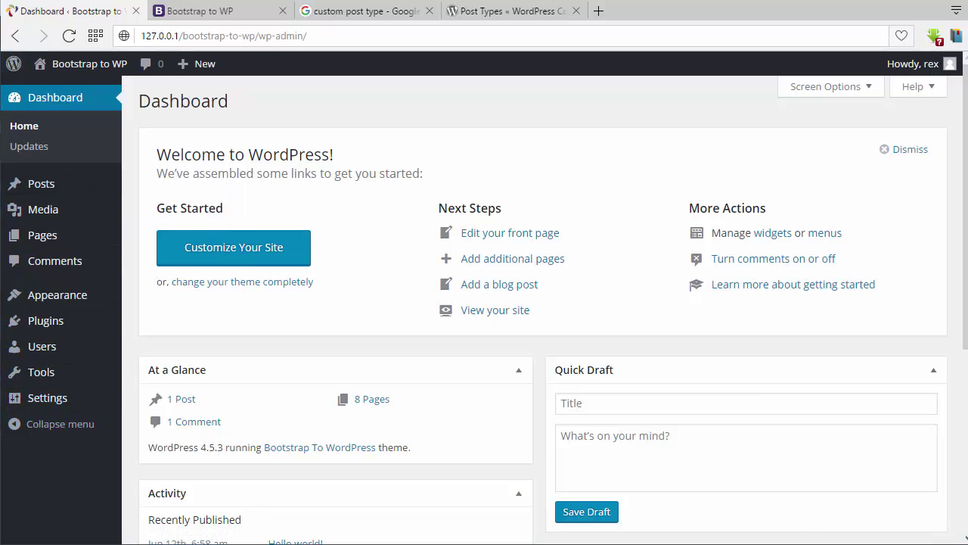
key(alt+Tab)
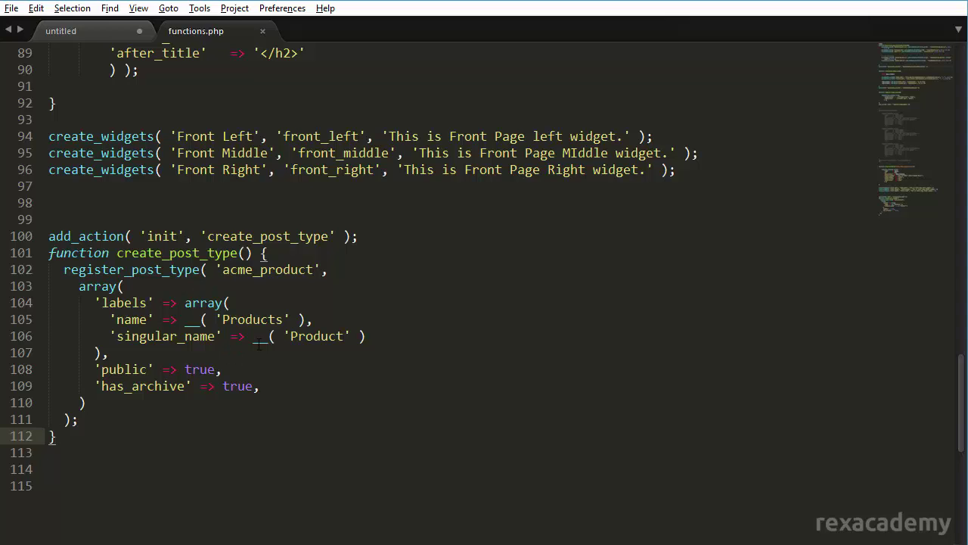
key(alt+Tab)
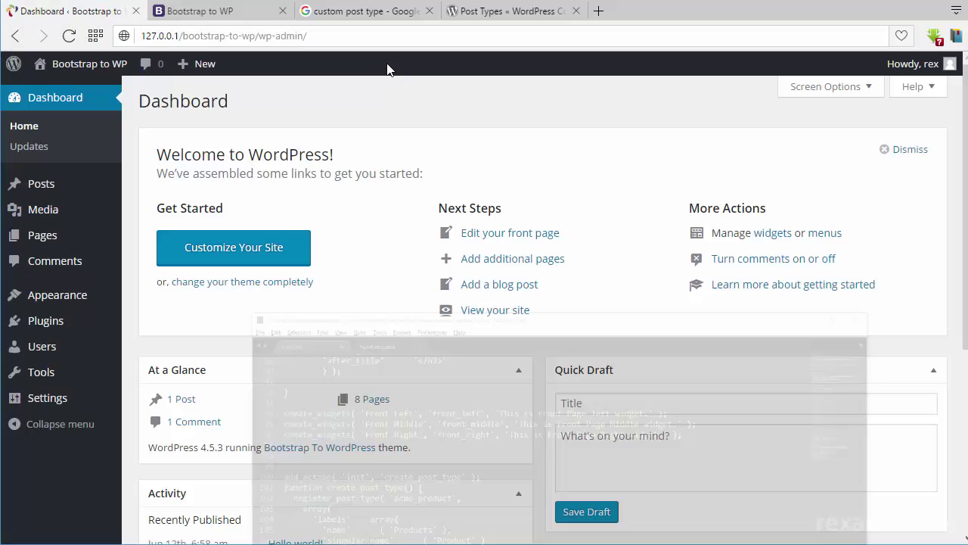
key(F5)
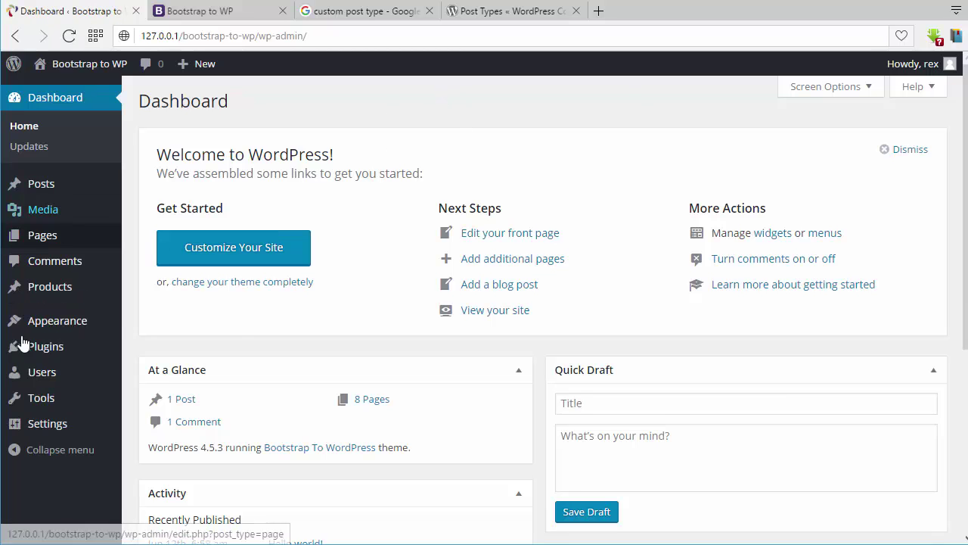
mouse_move(50, 292)
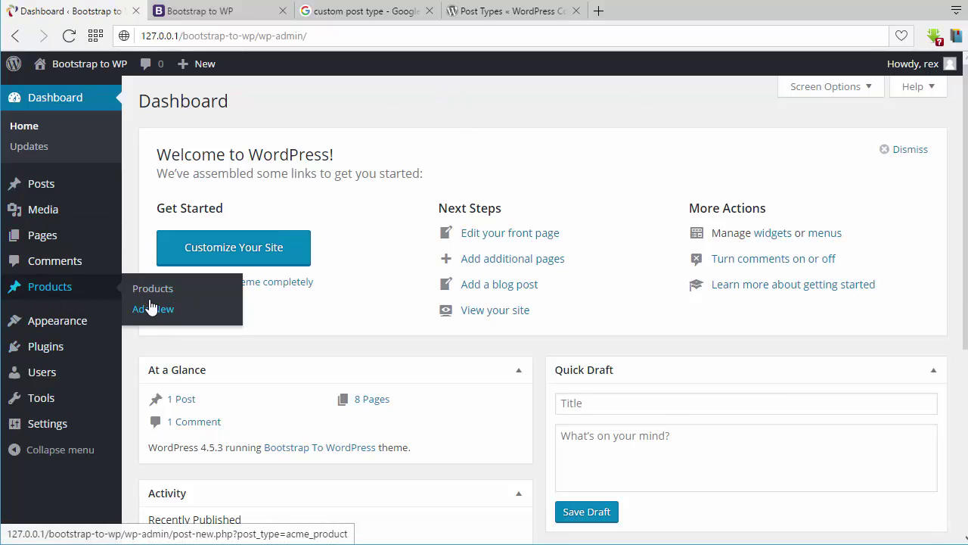
Review the Codex page's sections on naming practices and URLs of custom post types, and select the page's address
click(478, 13)
scroll(205, 219, down, 20)
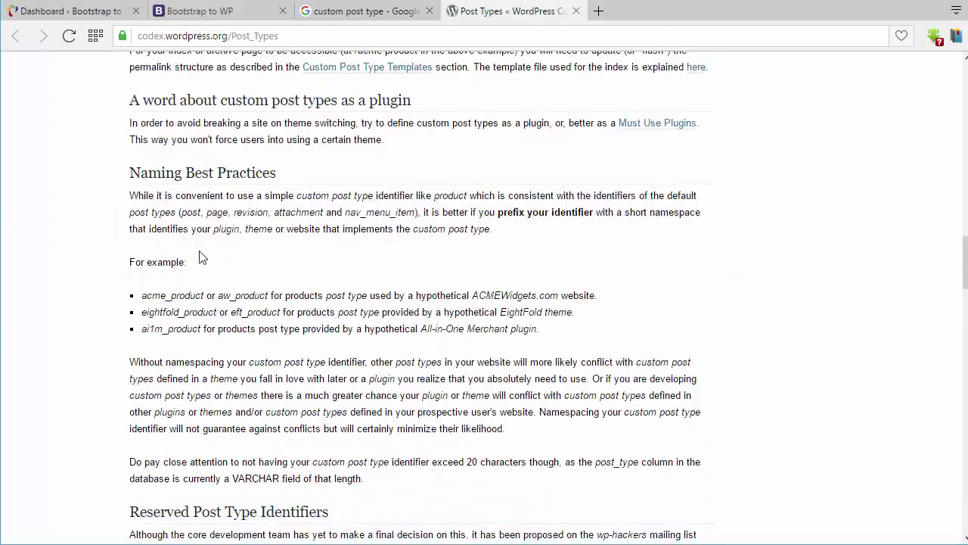
scroll(299, 312, up, 5)
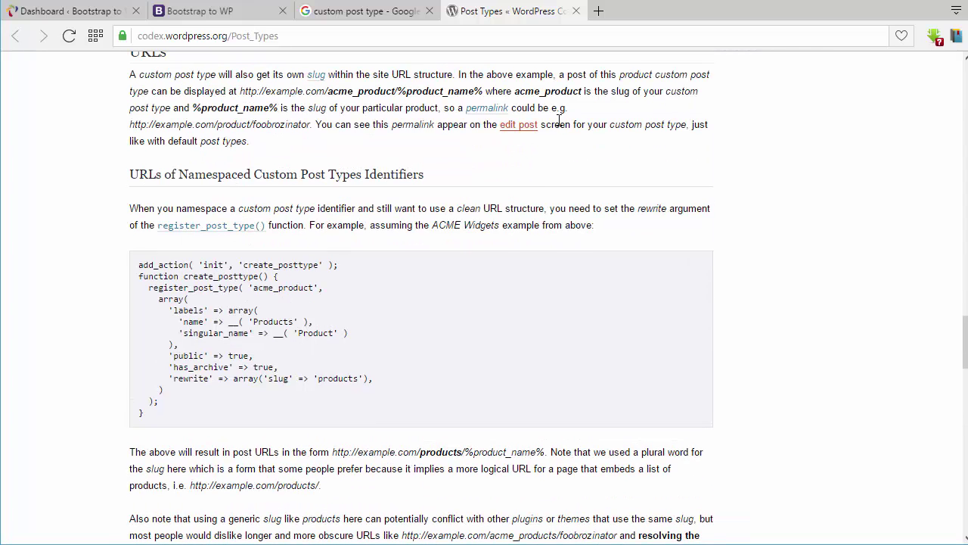
click(227, 35)
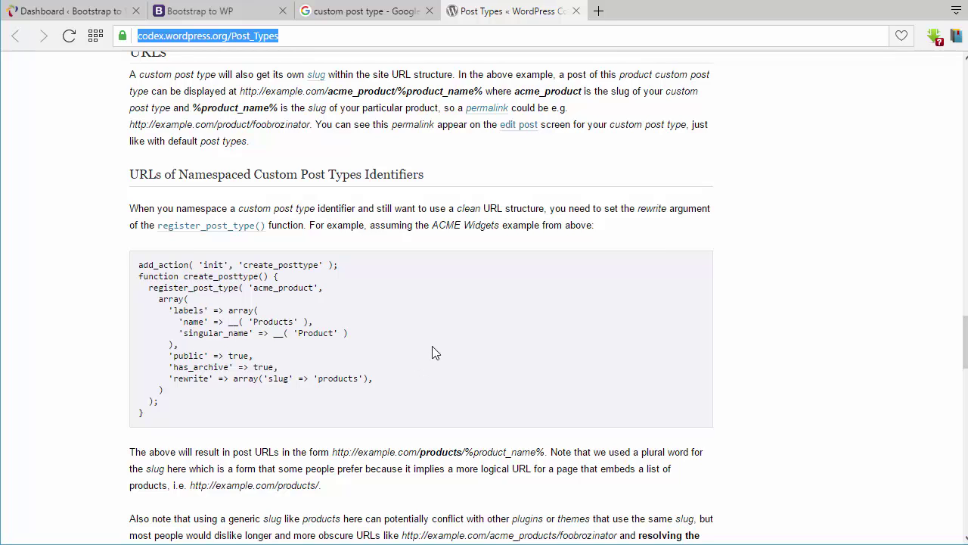
Close the Codex and Google results pages and open the Add Plugins page from the WordPress dashboard
click(576, 12)
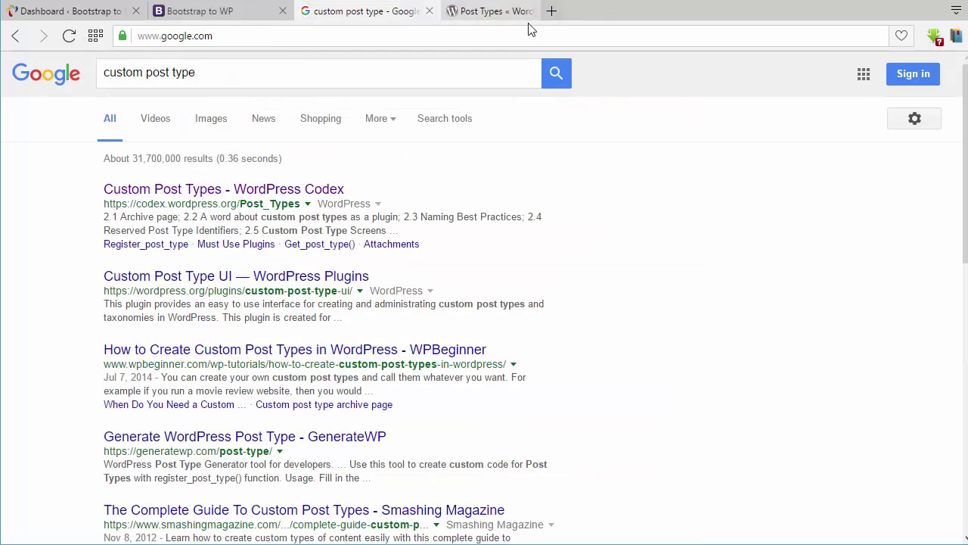
click(430, 12)
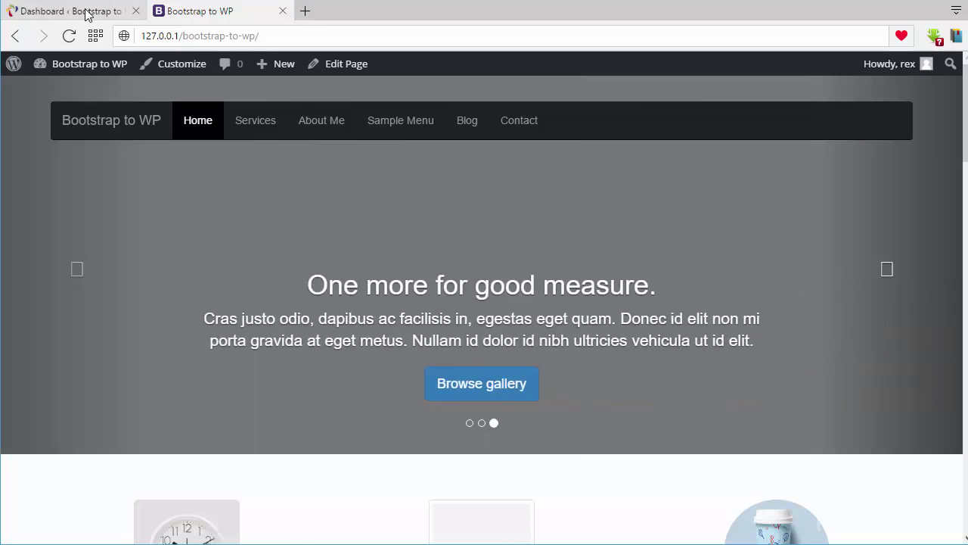
click(82, 10)
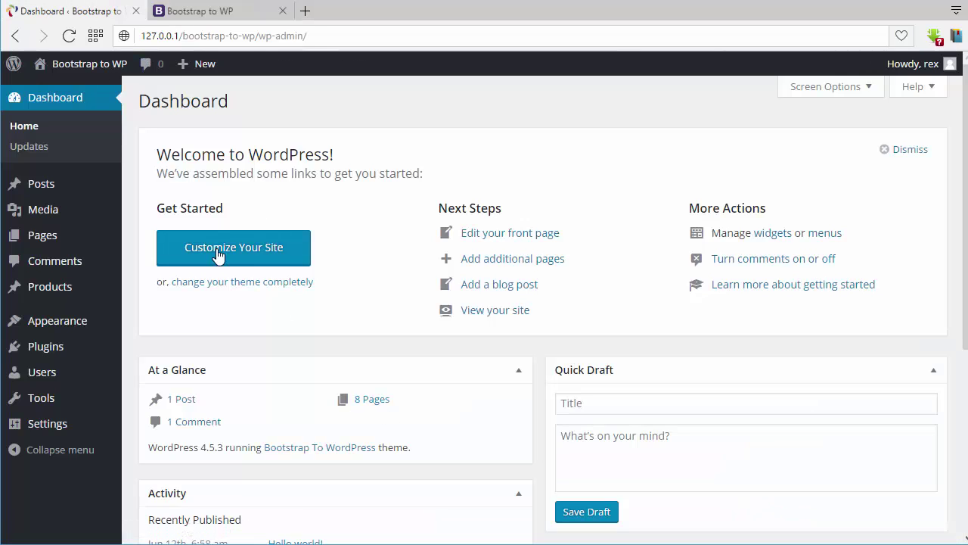
mouse_move(81, 343)
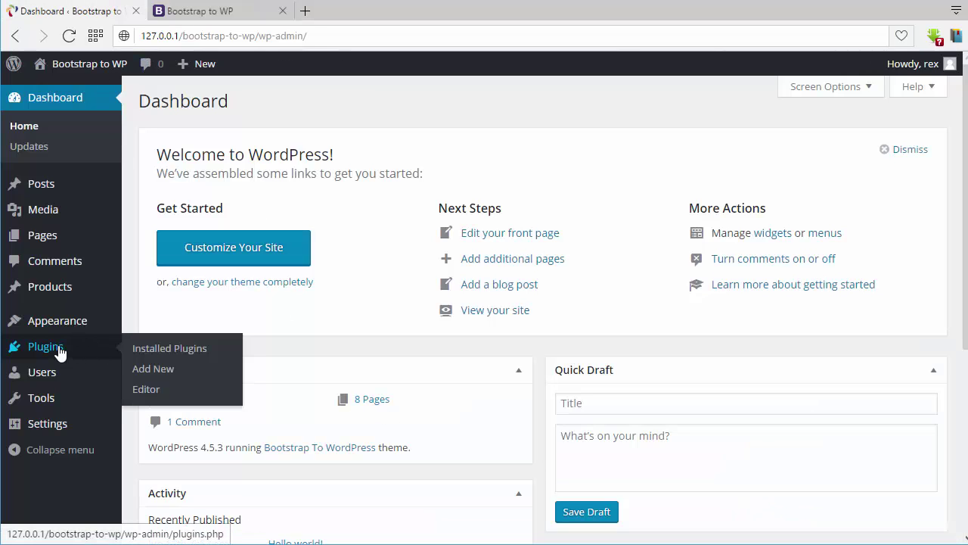
click(178, 371)
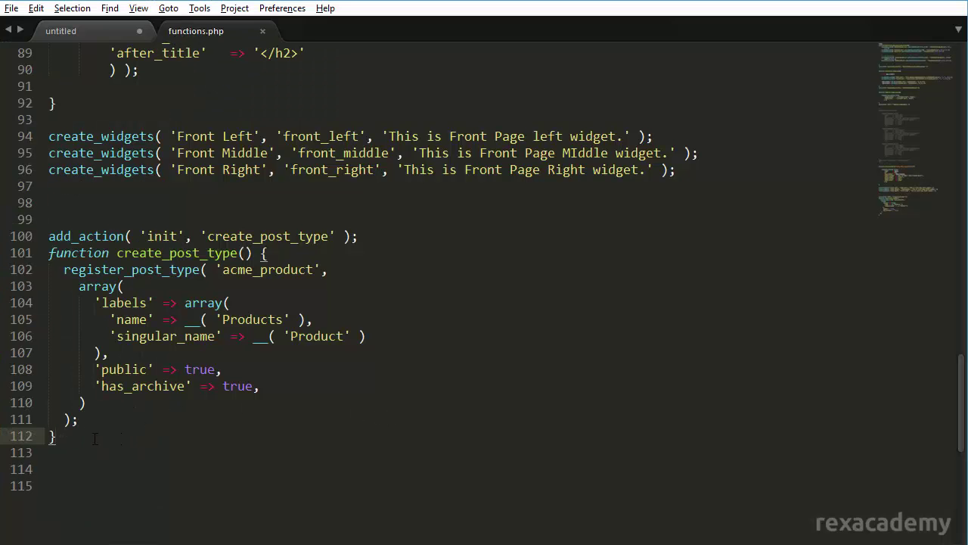
Delete the pasted create_post_type code and its add_action line from functions.php
drag(95, 439, 49, 236)
key(BackSpace)
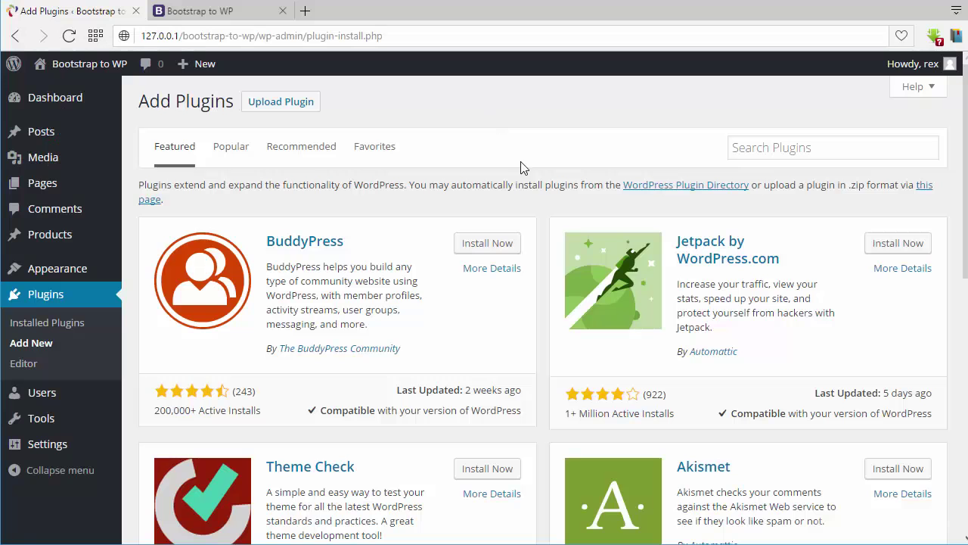
Search the WordPress plugin directory for "Advanced custom fields"
click(834, 150)
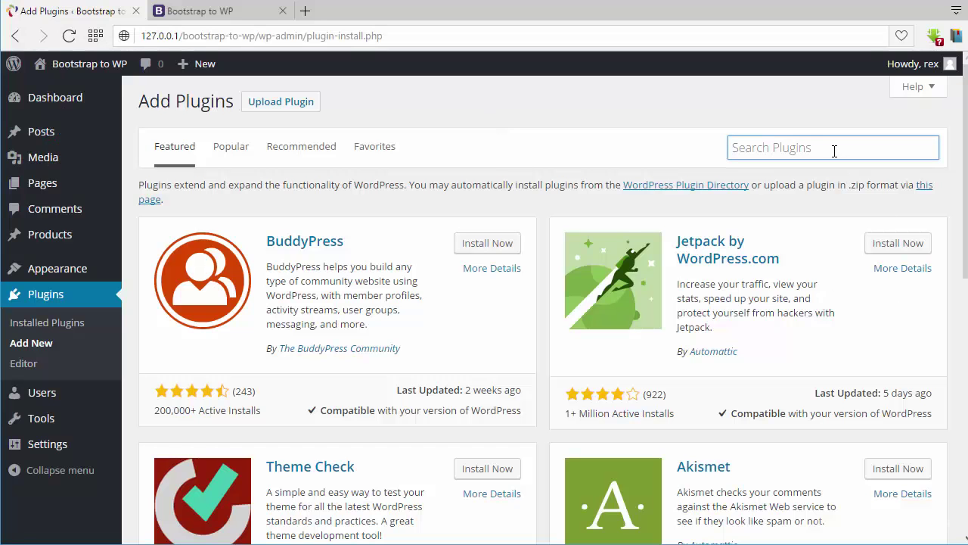
text(Advance d)
key(BackSpace)
key(BackSpace)
text(d)
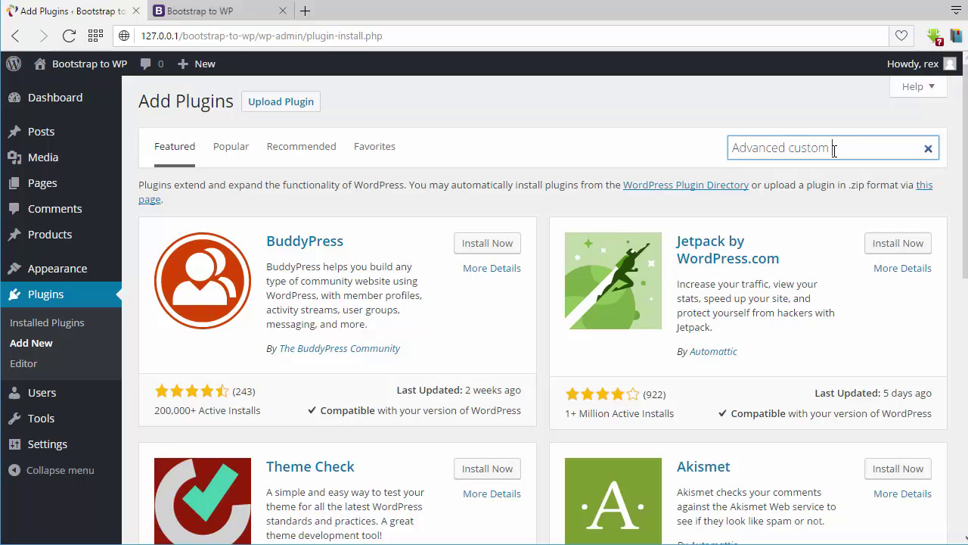
text( custom fields)
key(Return)
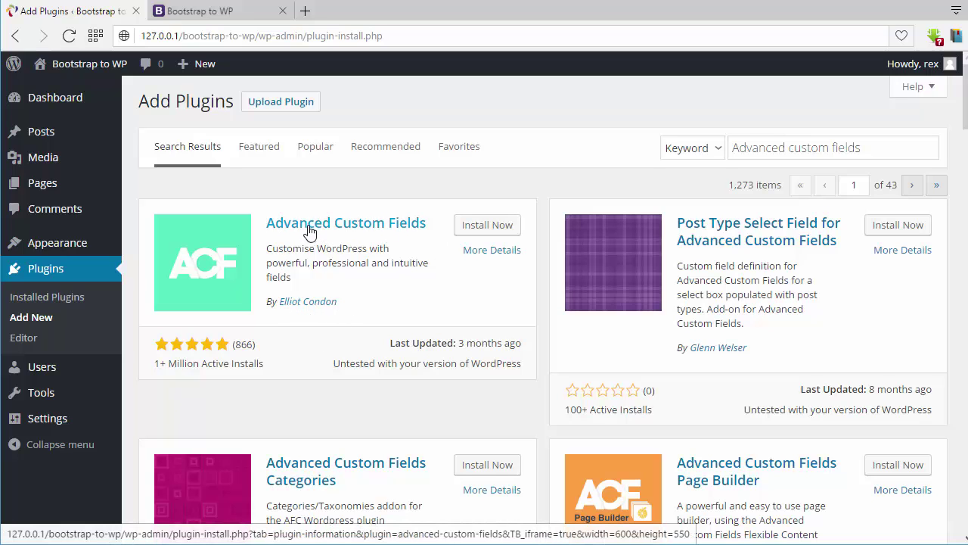
Install and activate the Advanced Custom Fields plugin, and return to the Add Plugins page
click(487, 228)
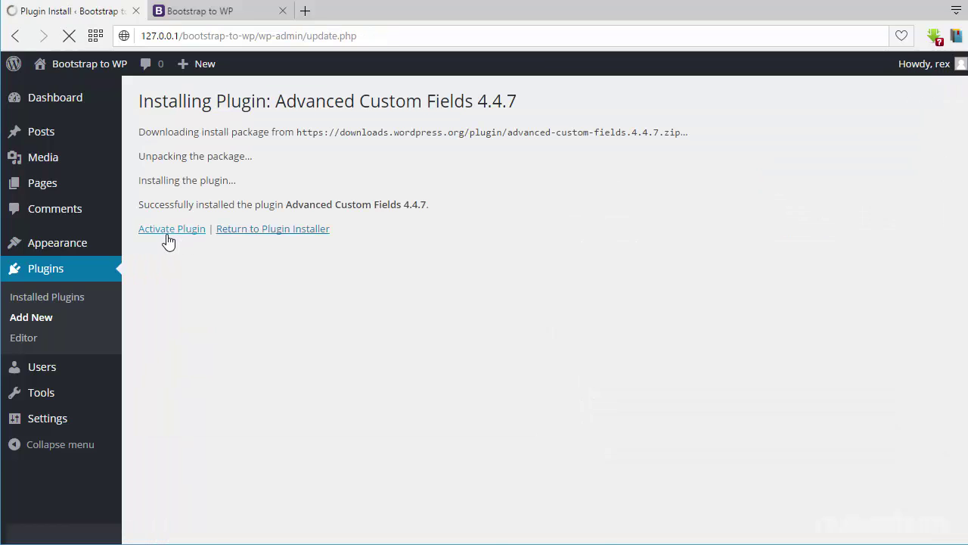
click(168, 235)
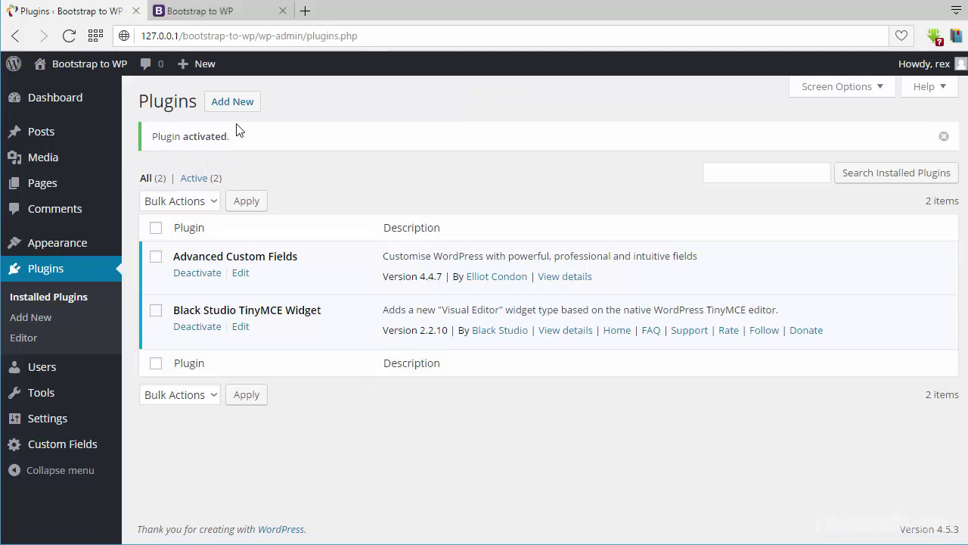
click(234, 103)
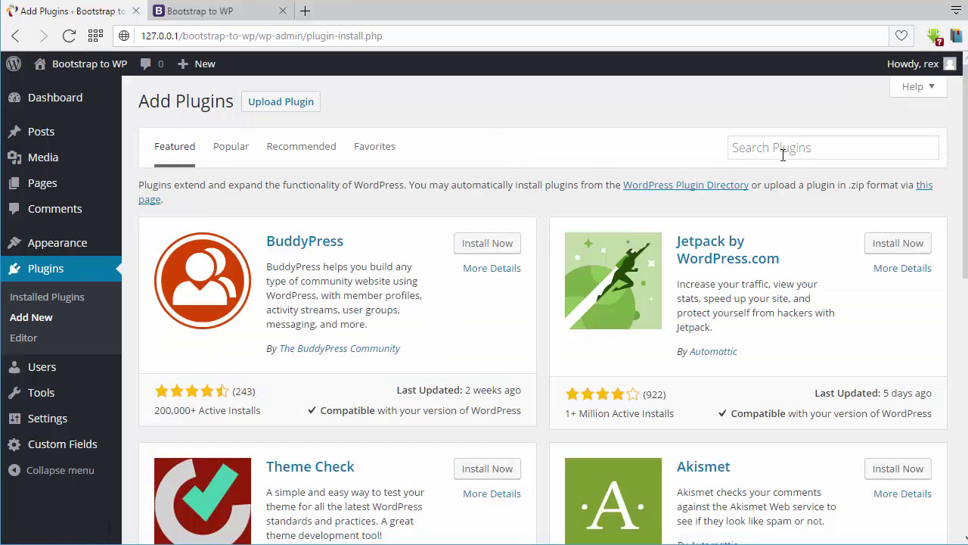
Search the plugin directory for "custom post type ui", then install and activate the Custom Post Type UI plugin
click(783, 155)
click(819, 156)
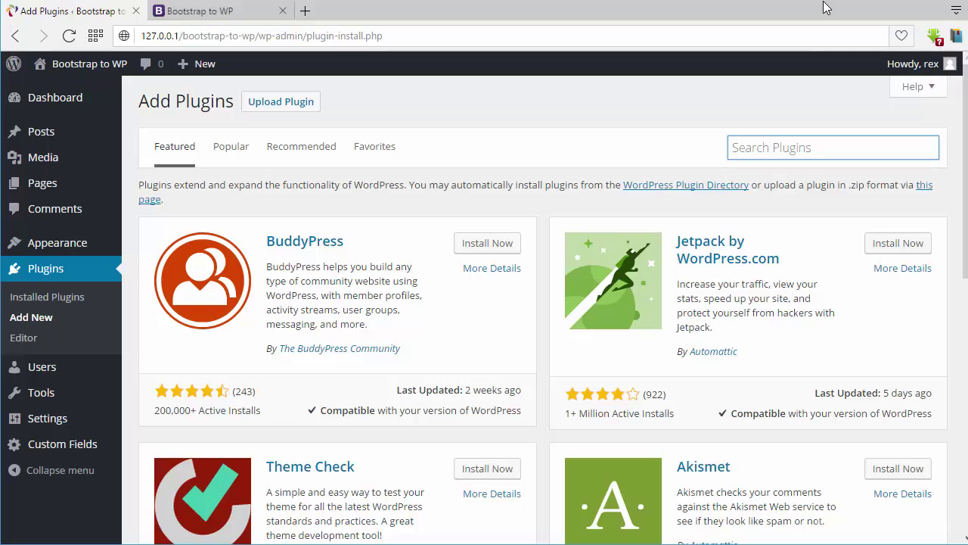
text(custom post type ui)
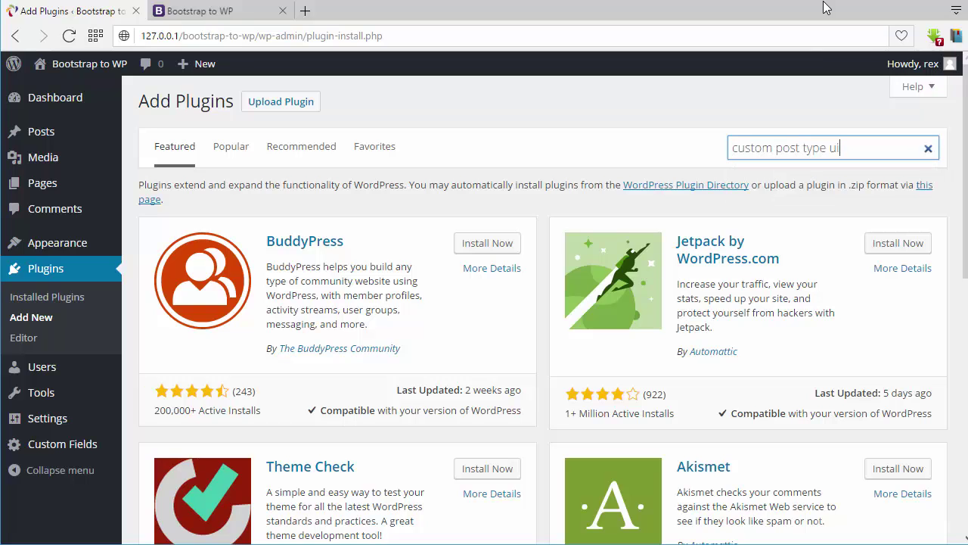
key(Return)
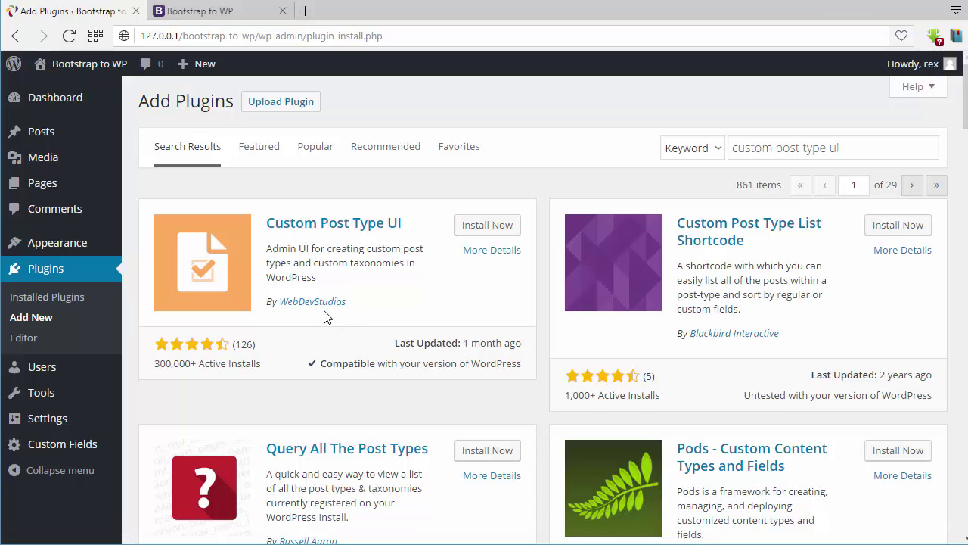
click(485, 232)
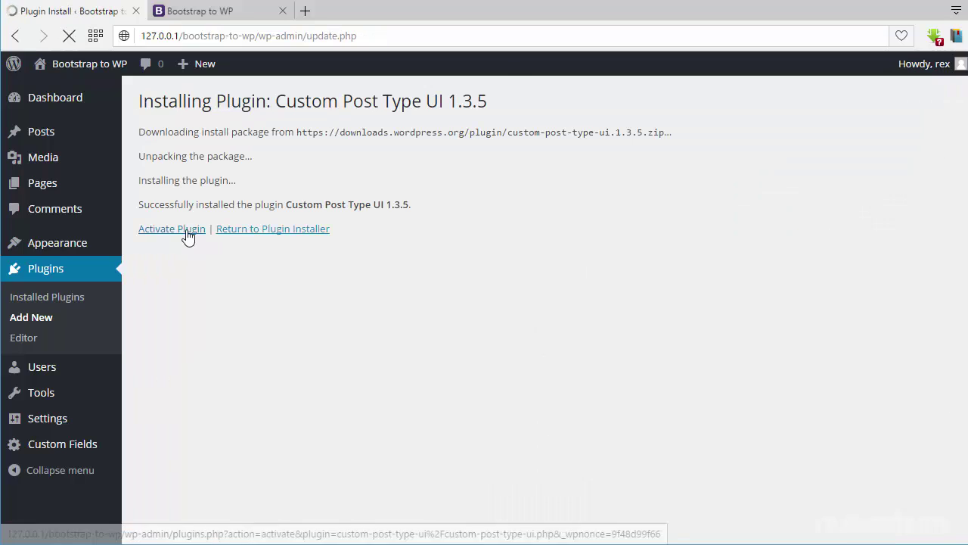
click(186, 235)
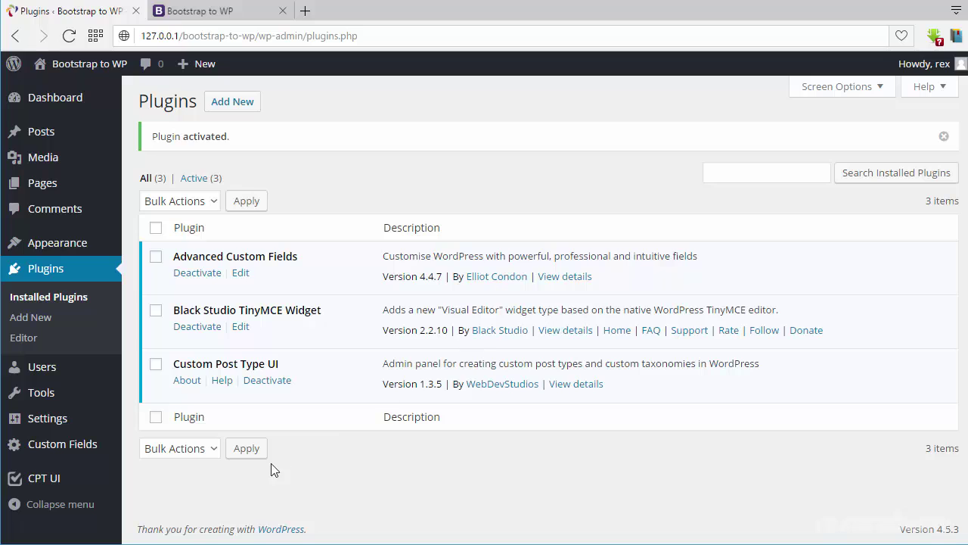
Examine the headline and text of the site's home page carousel, and return to the Plugins page
mouse_move(34, 492)
mouse_move(112, 448)
click(238, 21)
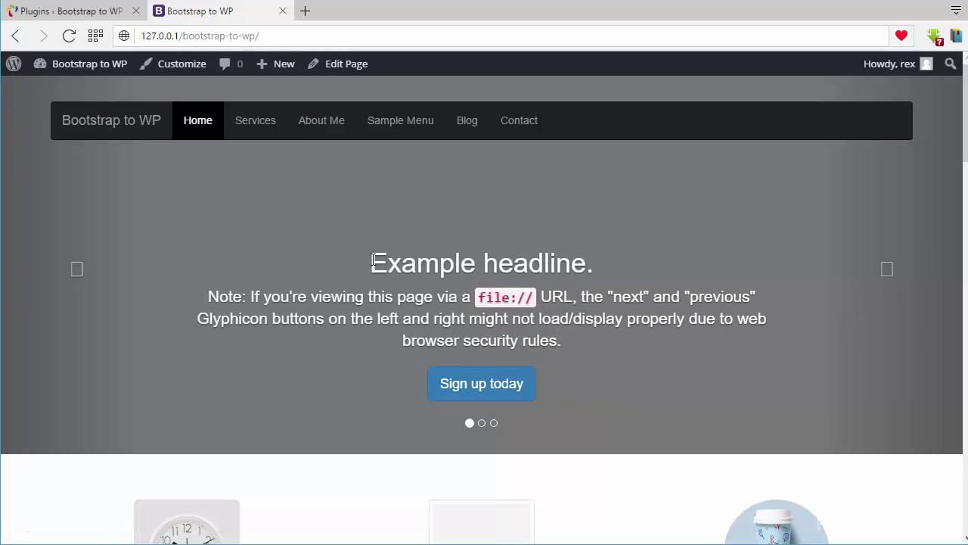
drag(373, 259, 512, 261)
click(397, 306)
click(38, 11)
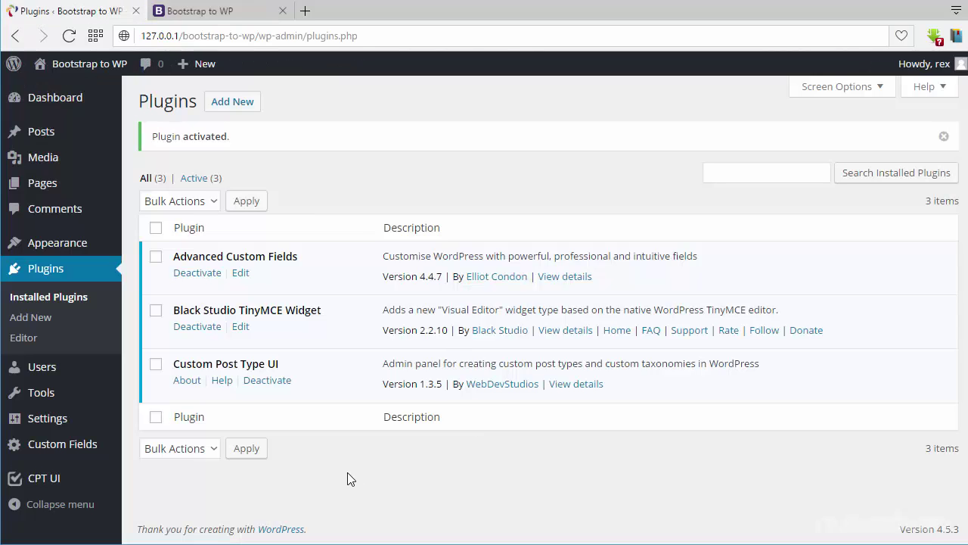
Start a new post type in CPT UI with the slug slide, plural label Slides and singular label Slide
click(49, 485)
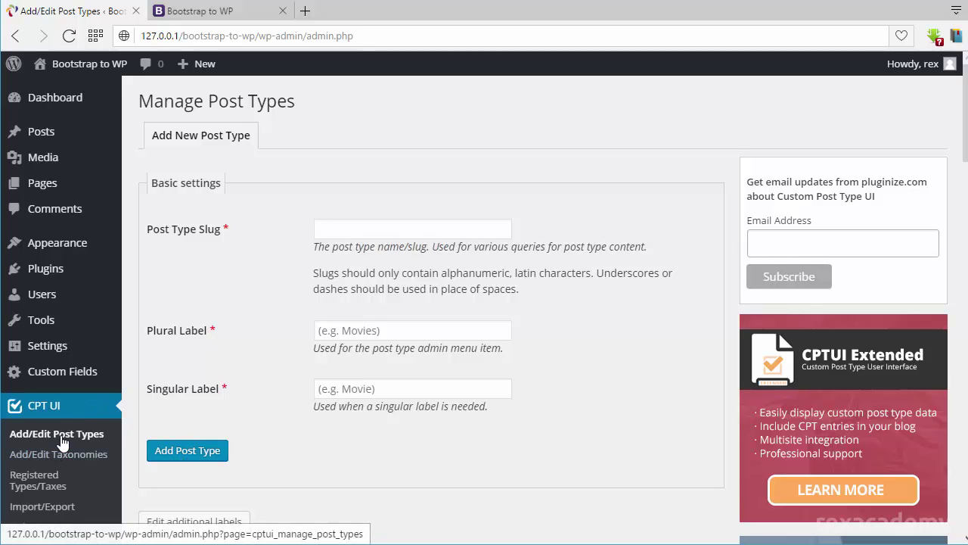
scroll(61, 435, down, 1)
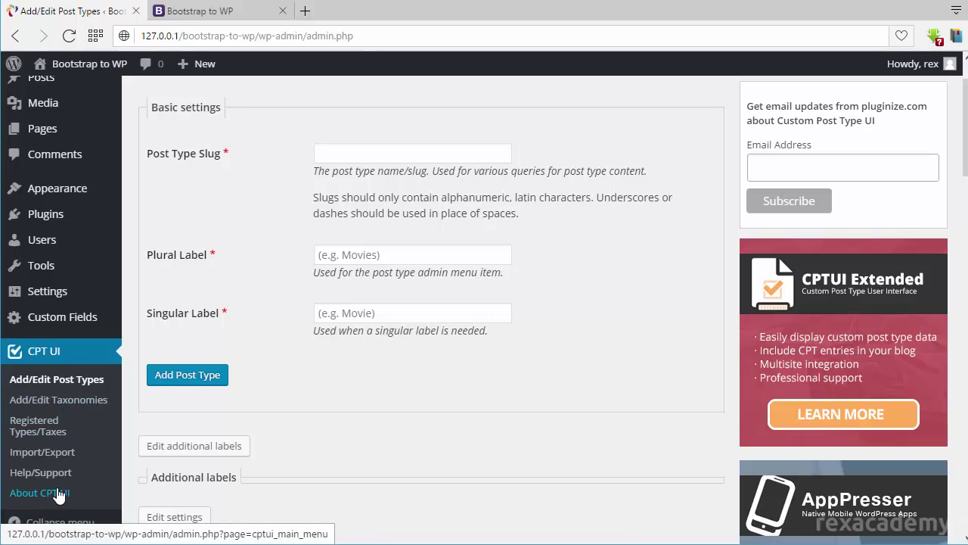
scroll(178, 179, up, 1)
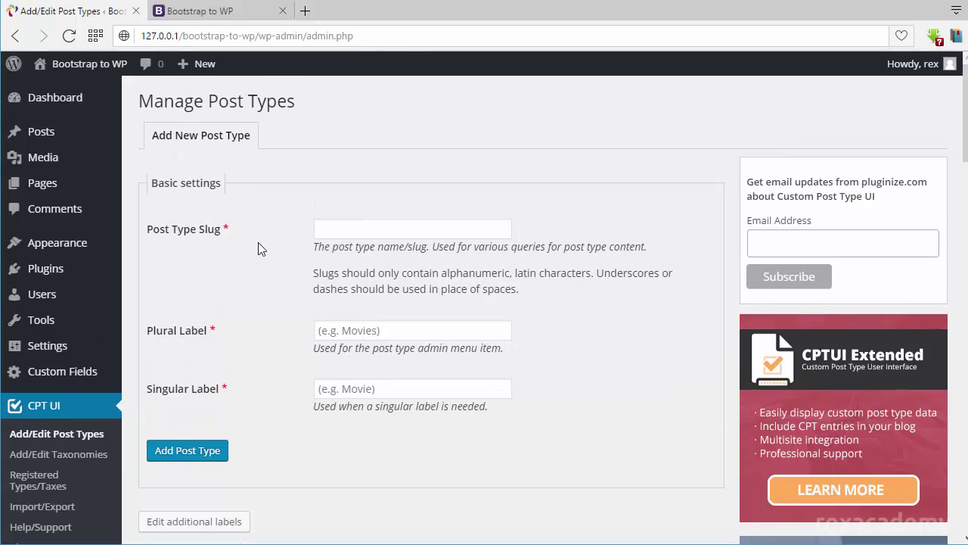
click(348, 229)
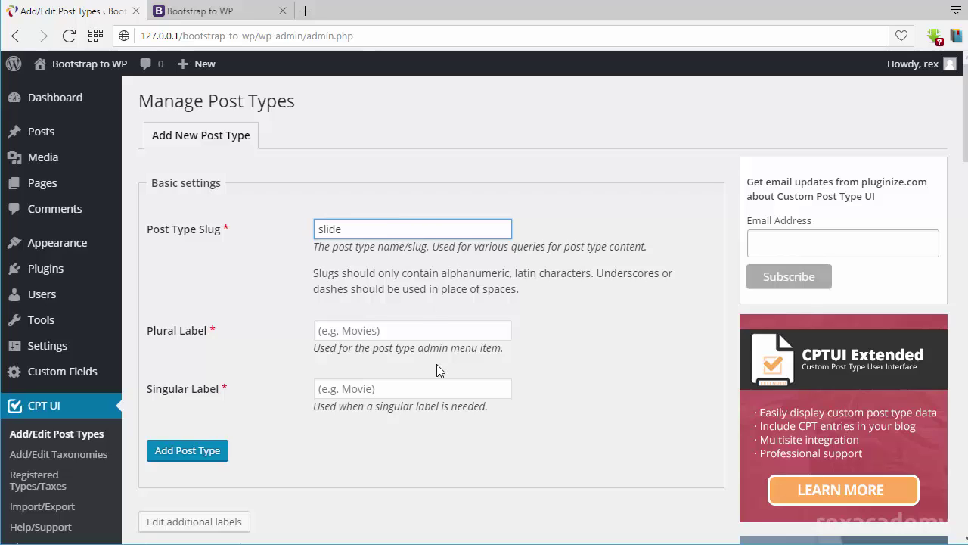
click(420, 331)
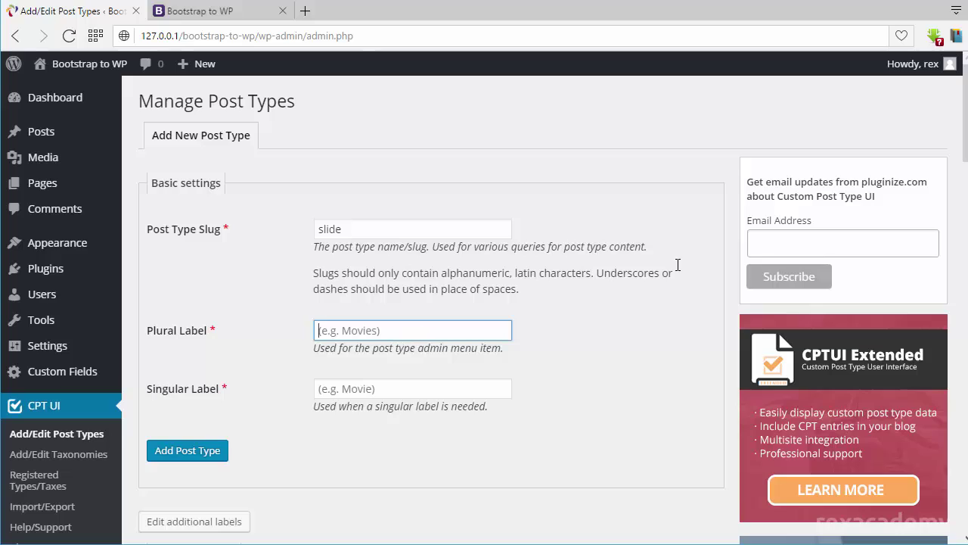
text(Slides)
key(Tab)
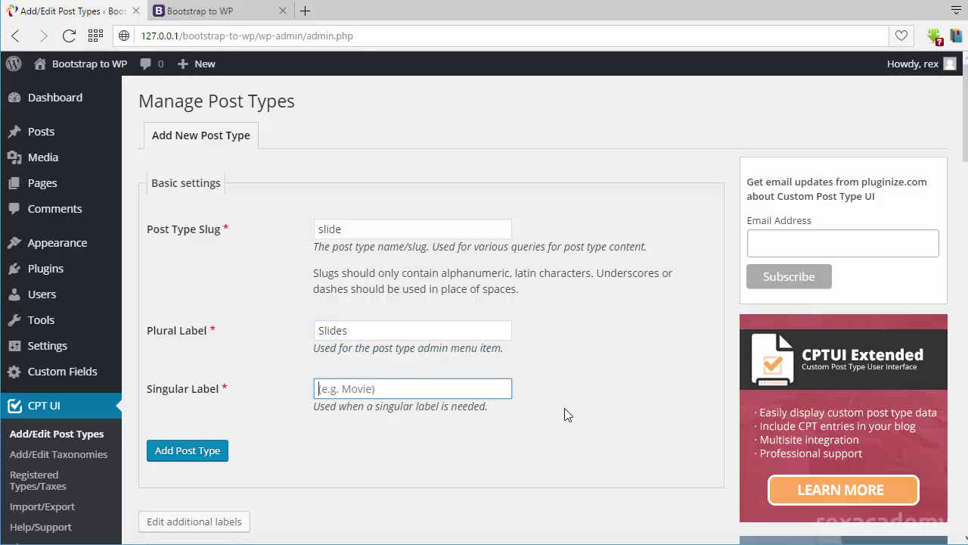
text(Slide)
Review the remaining post type settings, add the slide post type with the defaults, and open it for editing
scroll(318, 435, down, 1)
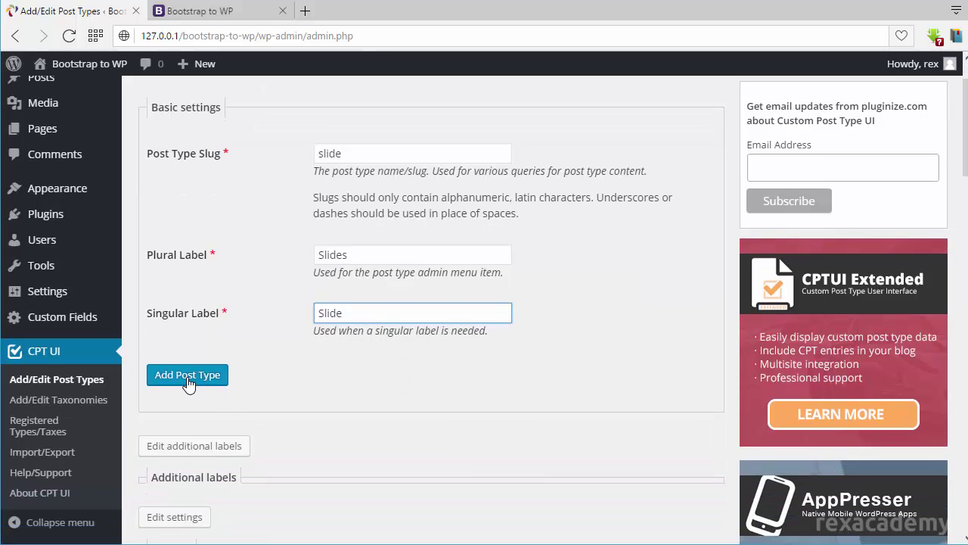
scroll(406, 469, down, 3)
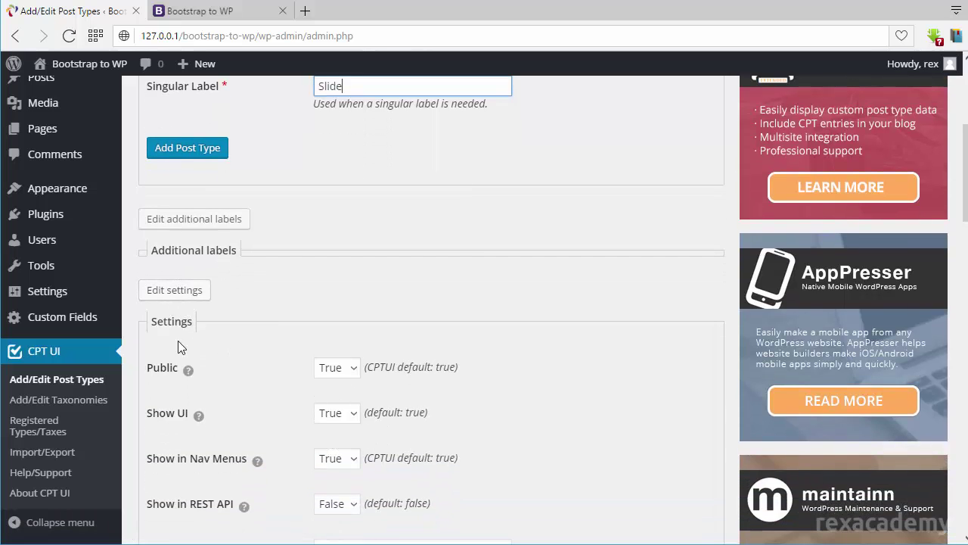
scroll(182, 348, down, 2)
scroll(211, 302, down, 1)
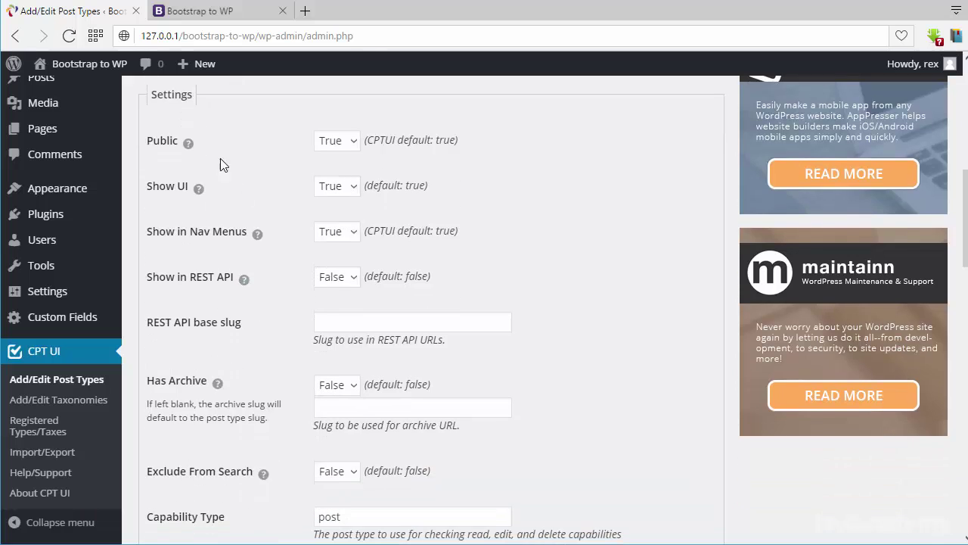
click(342, 321)
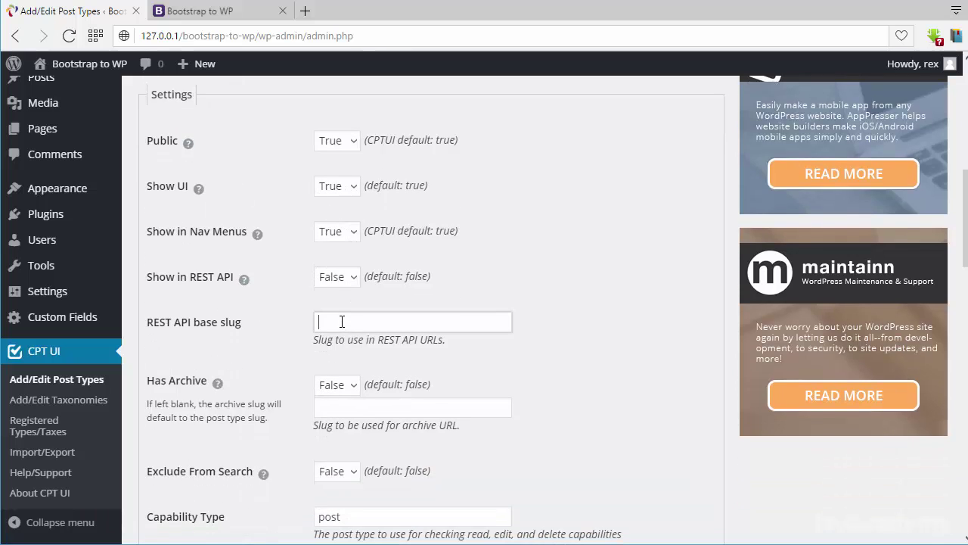
scroll(366, 397, down, 1)
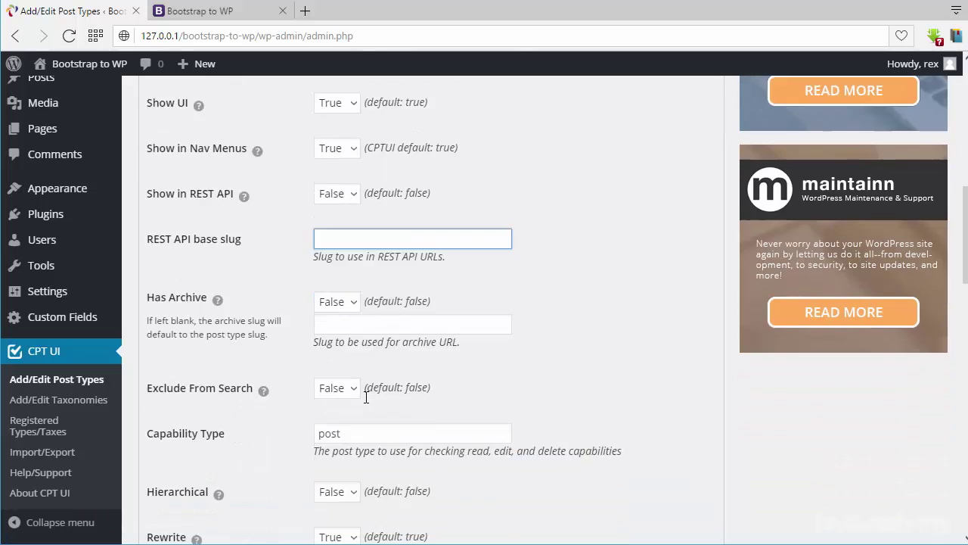
scroll(366, 397, down, 5)
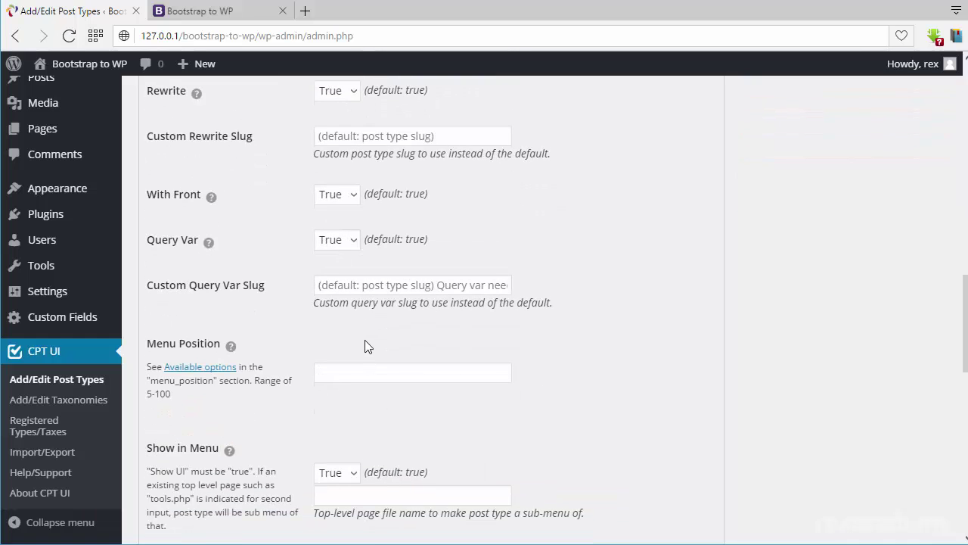
scroll(342, 397, down, 1)
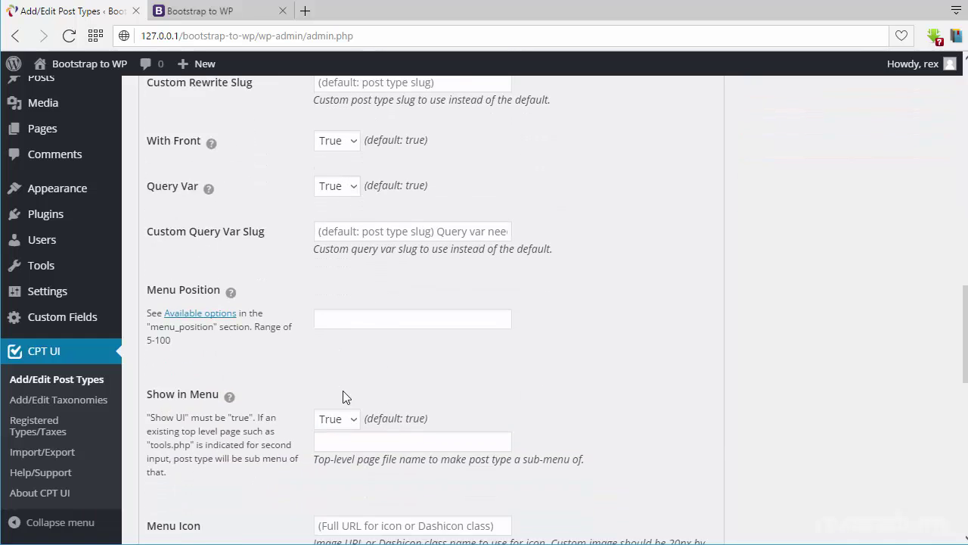
scroll(342, 397, down, 5)
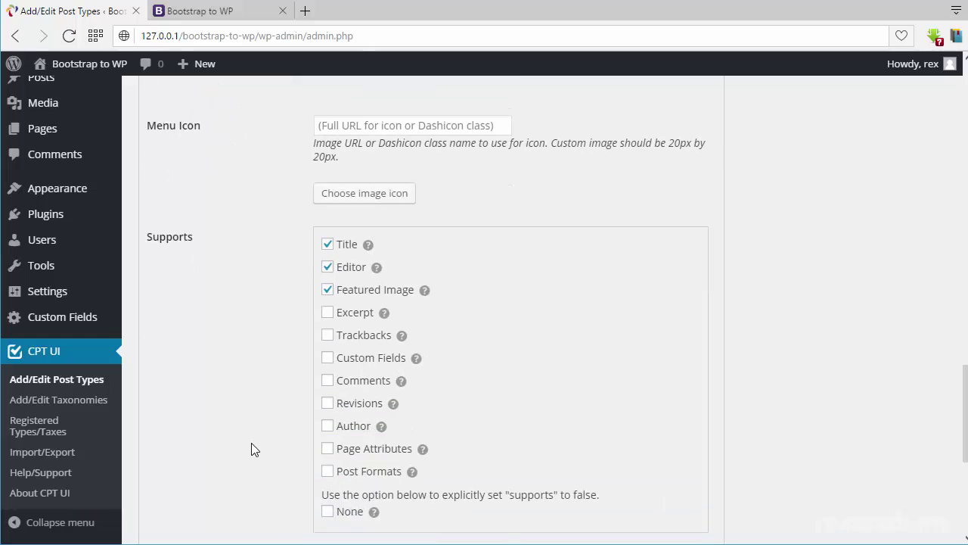
scroll(257, 446, down, 1)
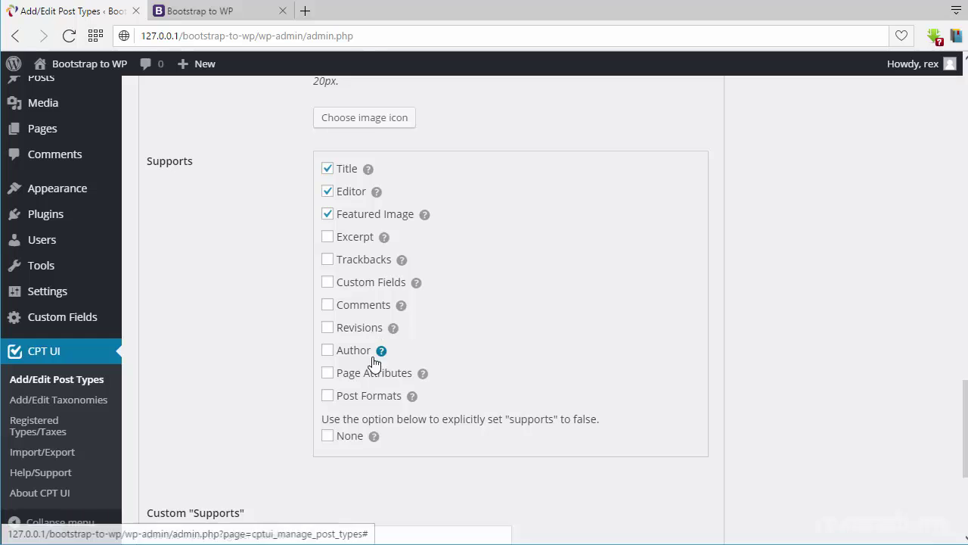
scroll(270, 461, down, 4)
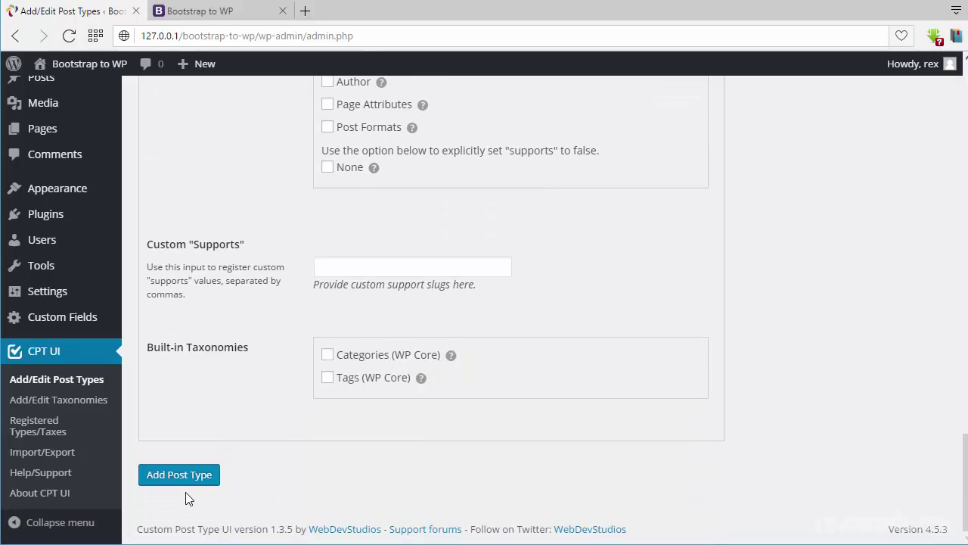
click(183, 481)
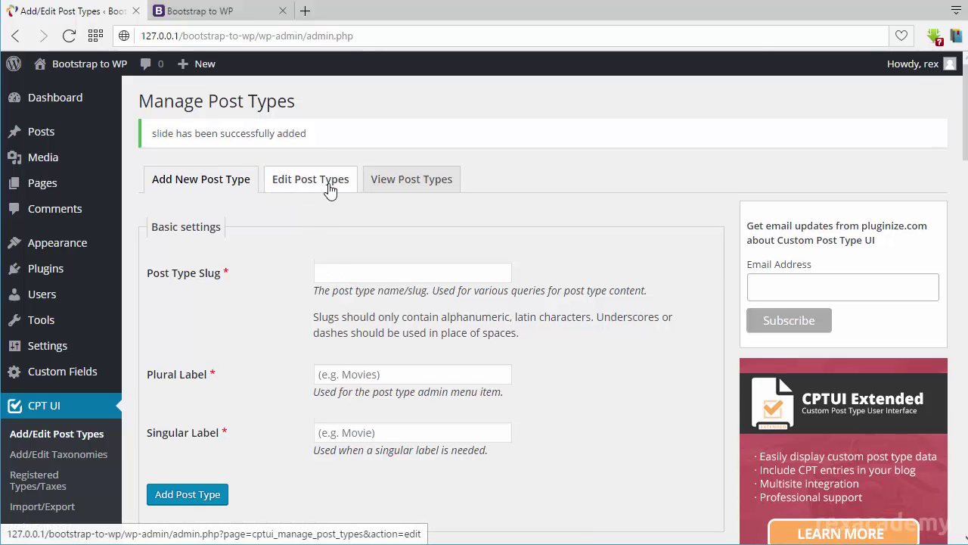
click(287, 188)
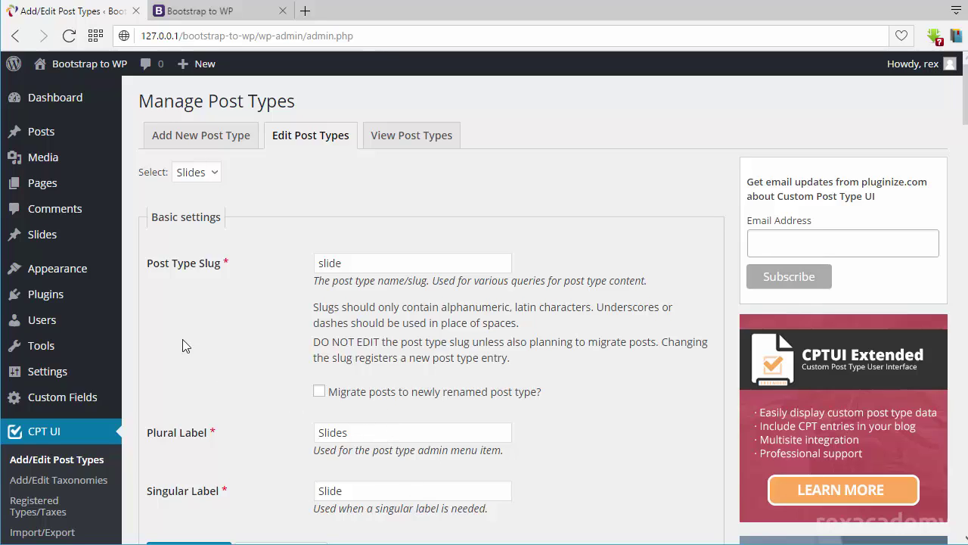
mouse_move(43, 242)
Add a new Advanced Custom Fields field group titled "Slider Custom Fields"
click(78, 405)
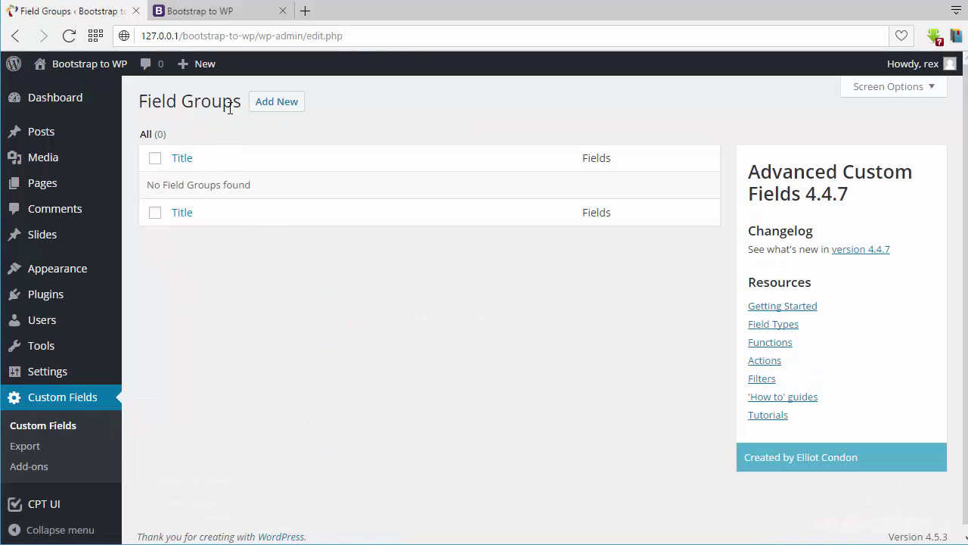
click(274, 110)
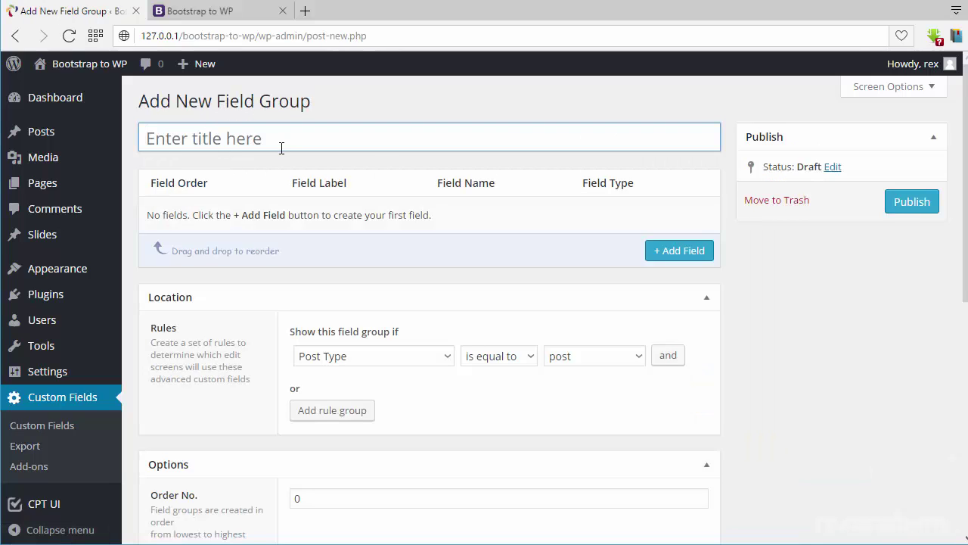
click(342, 128)
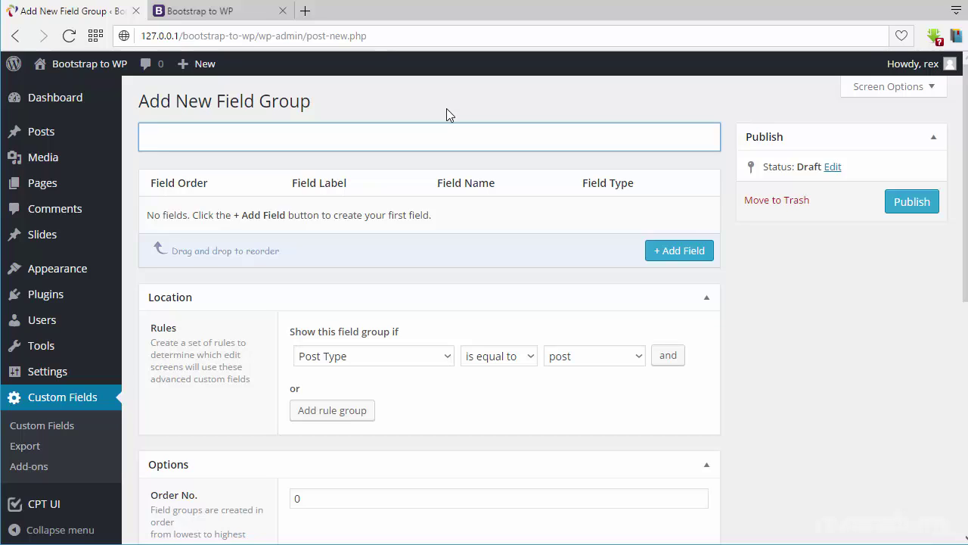
text(Slider Custom Fields)
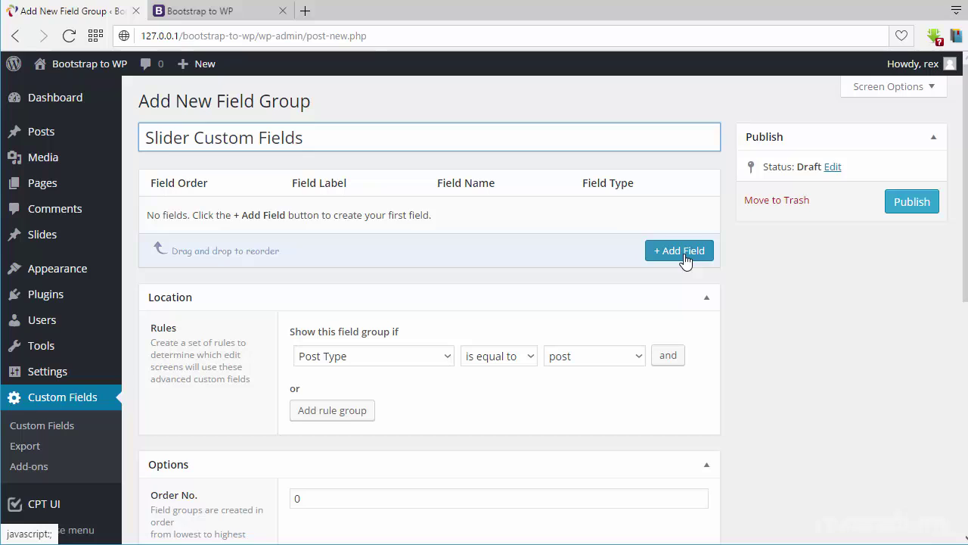
Examine the headlines, text and buttons of the home page carousel slides, and return to the new field group
key(ctrl+Tab)
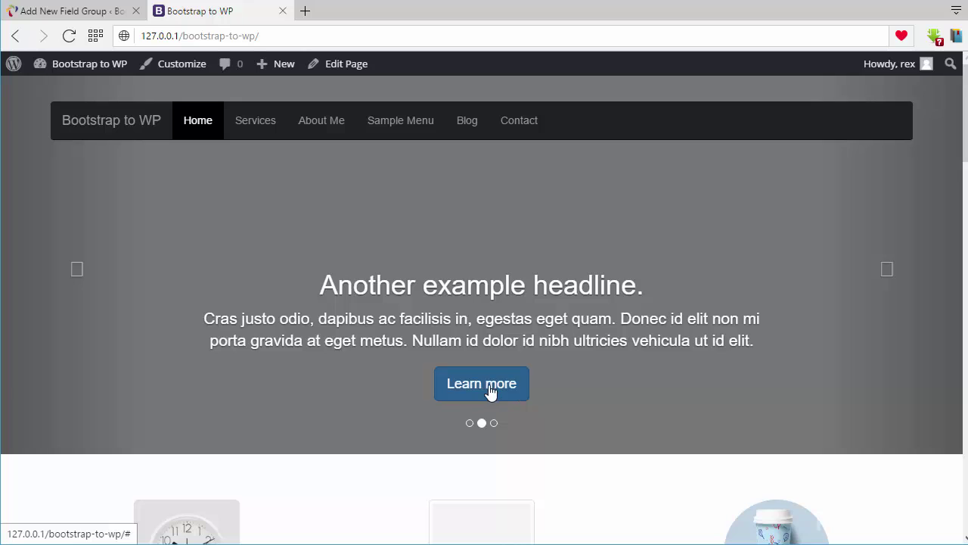
click(93, 12)
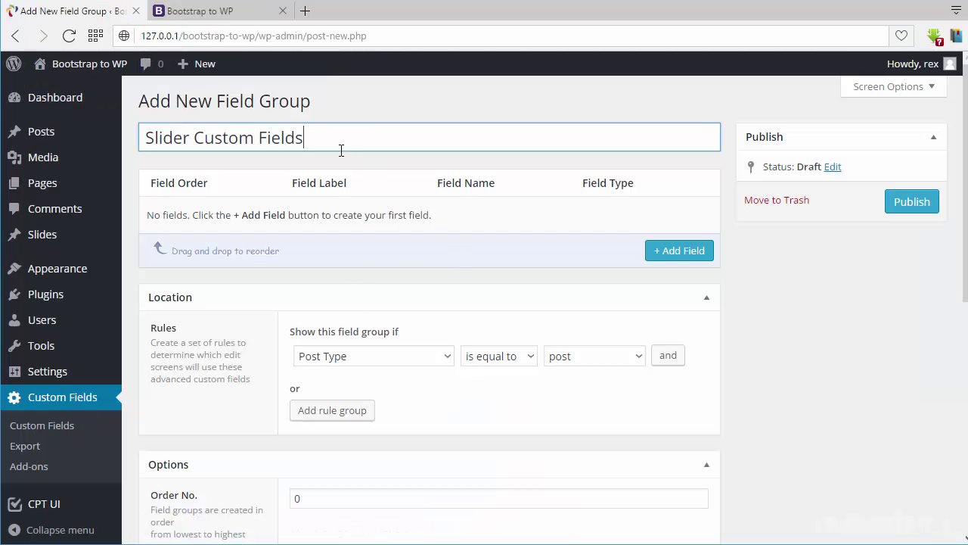
click(214, 18)
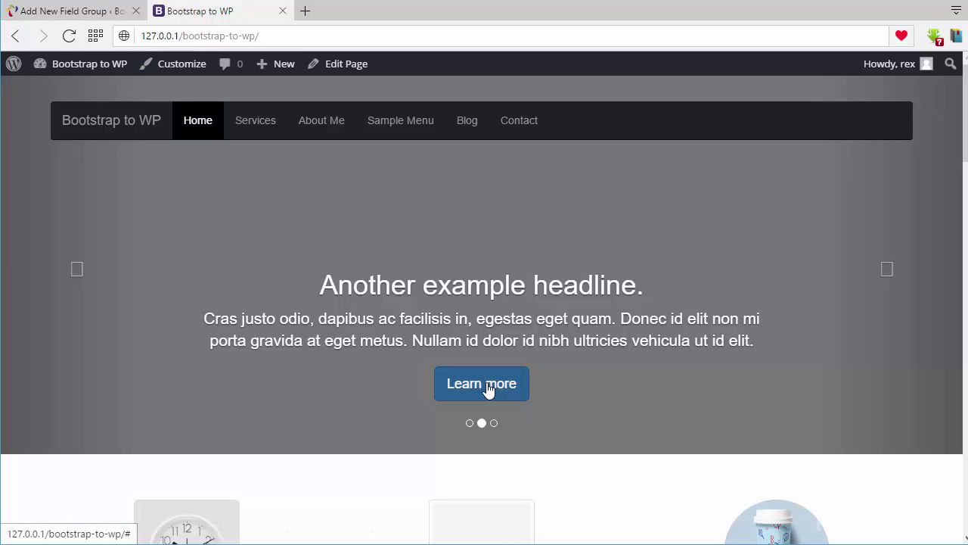
click(67, 11)
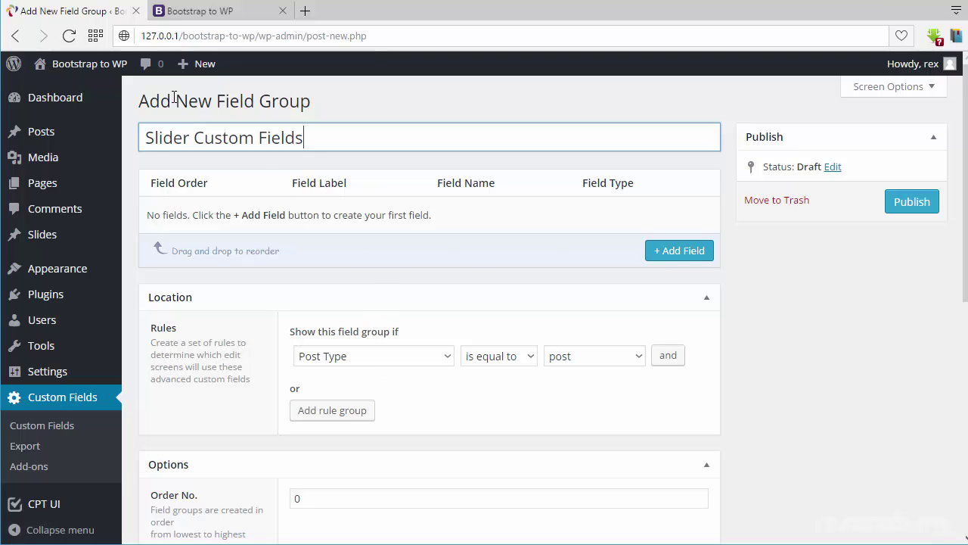
click(219, 11)
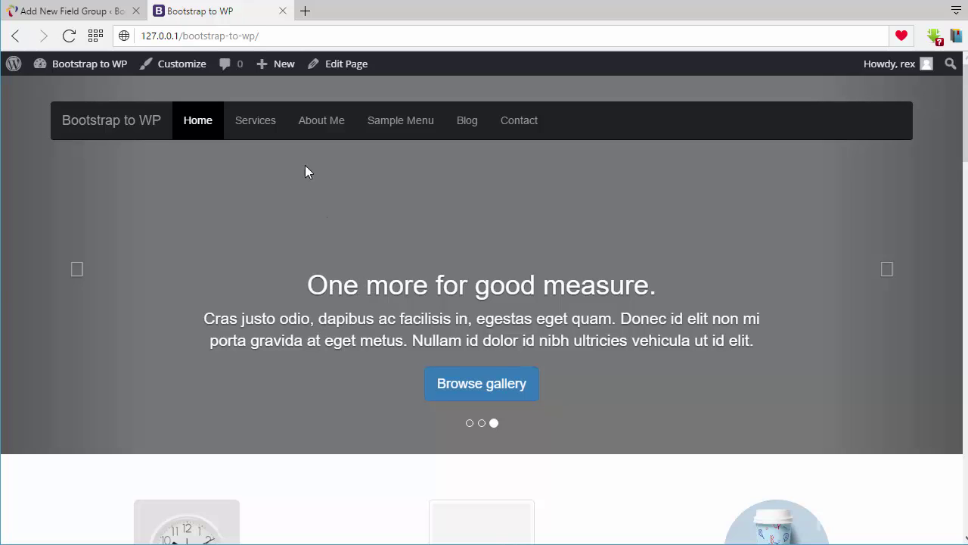
click(94, 16)
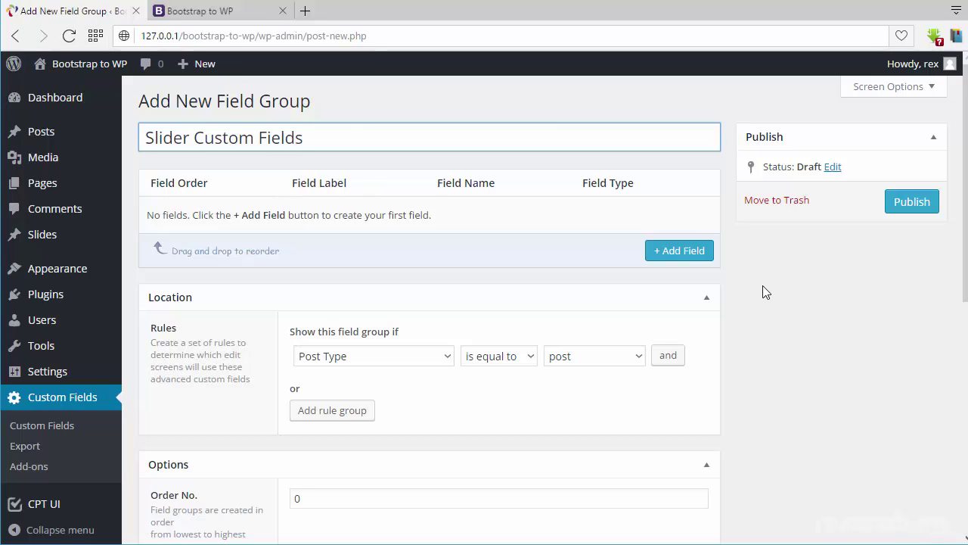
Add a field labelled Button Text to the field group and check the button captions on the home page carousel slides
click(685, 253)
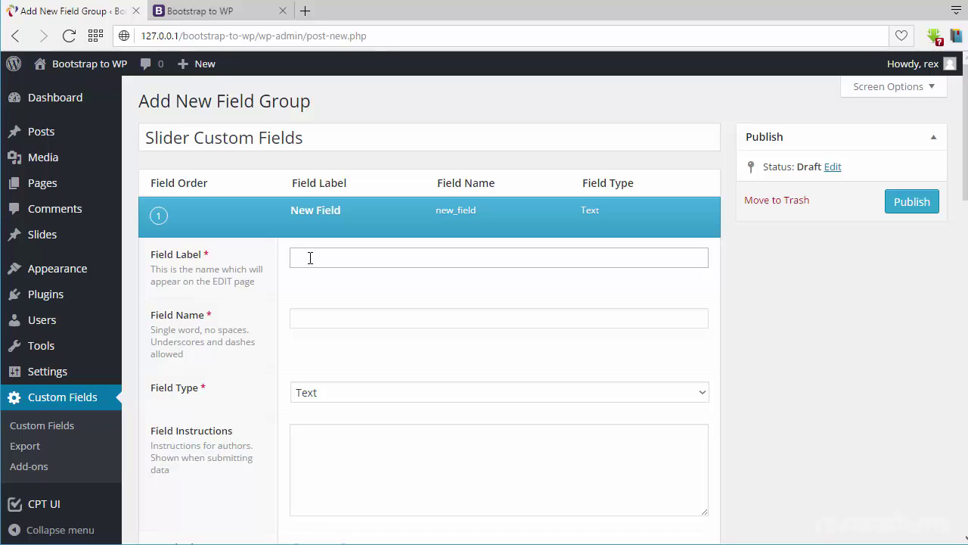
text(Button Text)
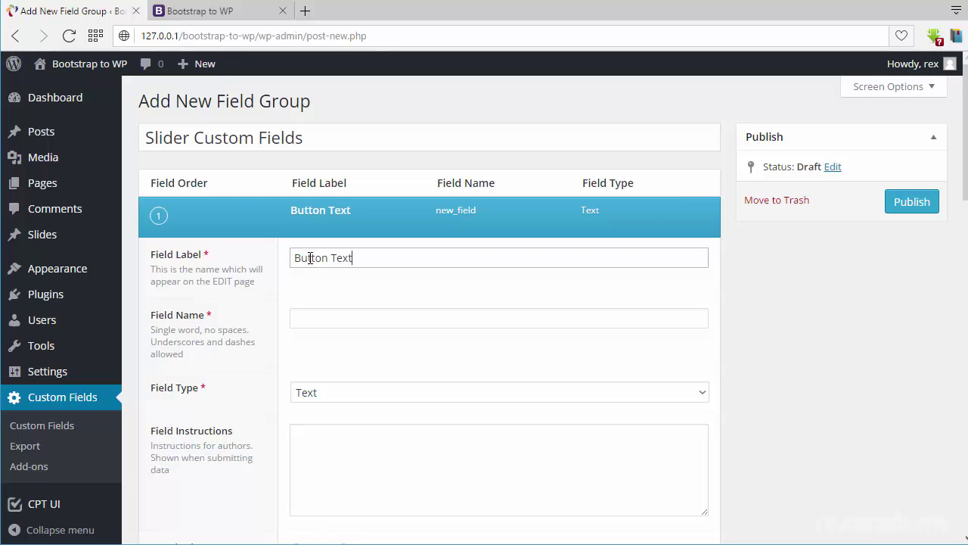
click(242, 17)
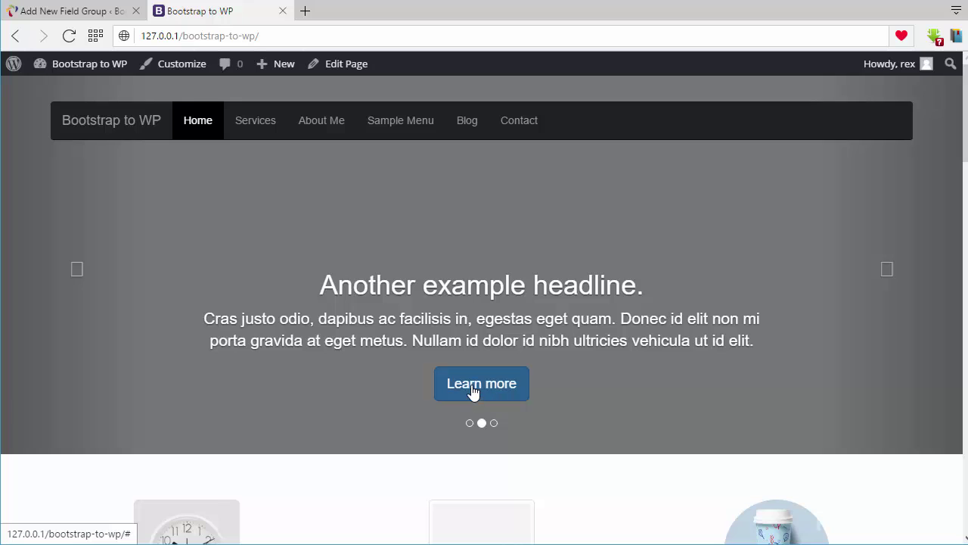
click(894, 278)
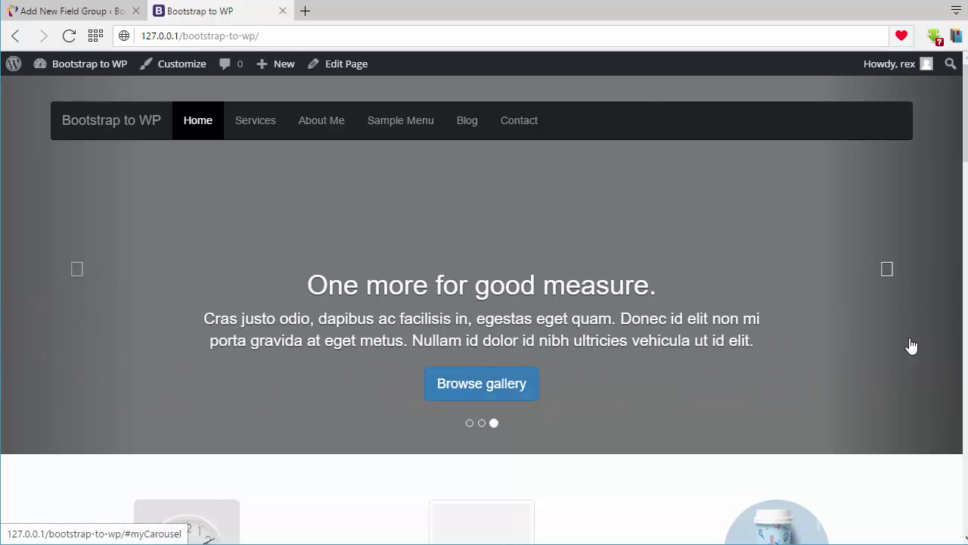
click(832, 408)
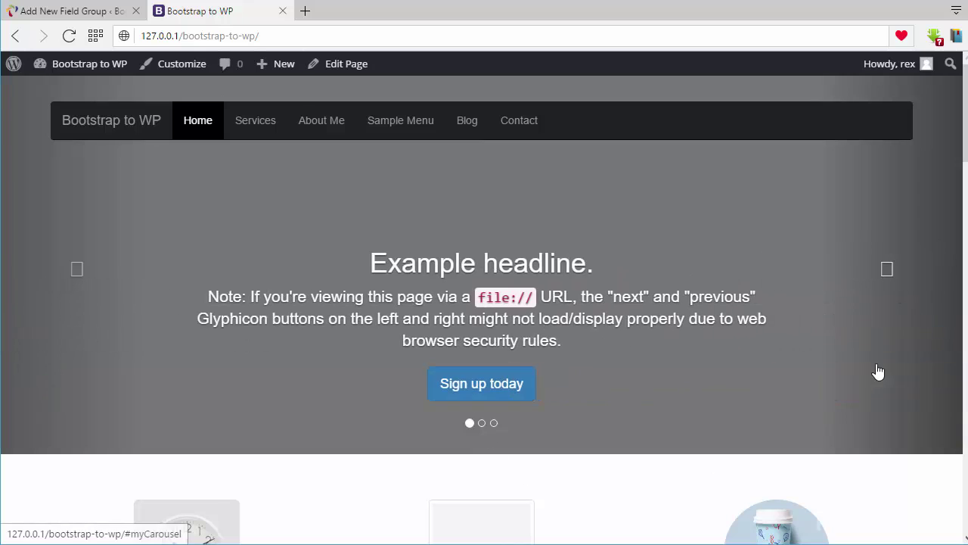
click(97, 12)
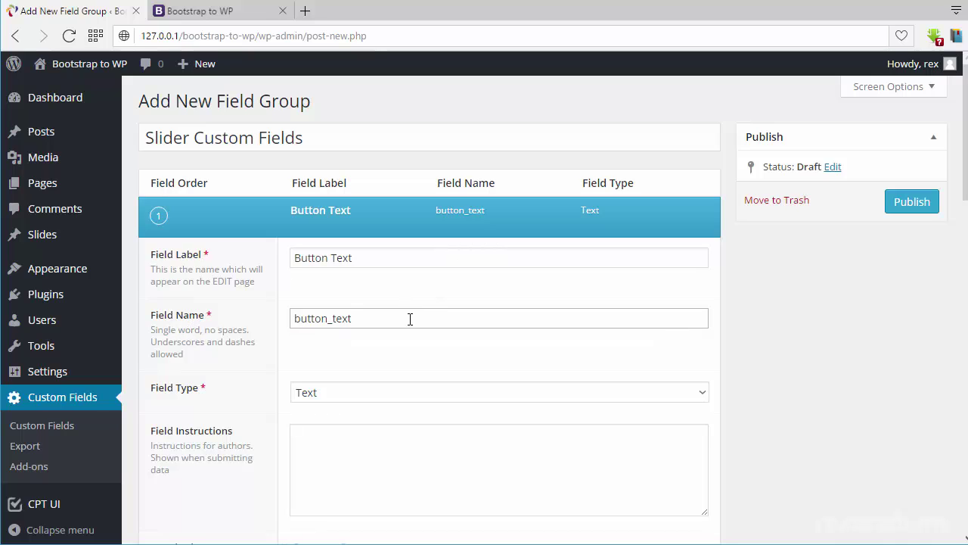
Keep button_text as the field name, look through the available field types and choose Text
drag(369, 317, 343, 306)
click(337, 395)
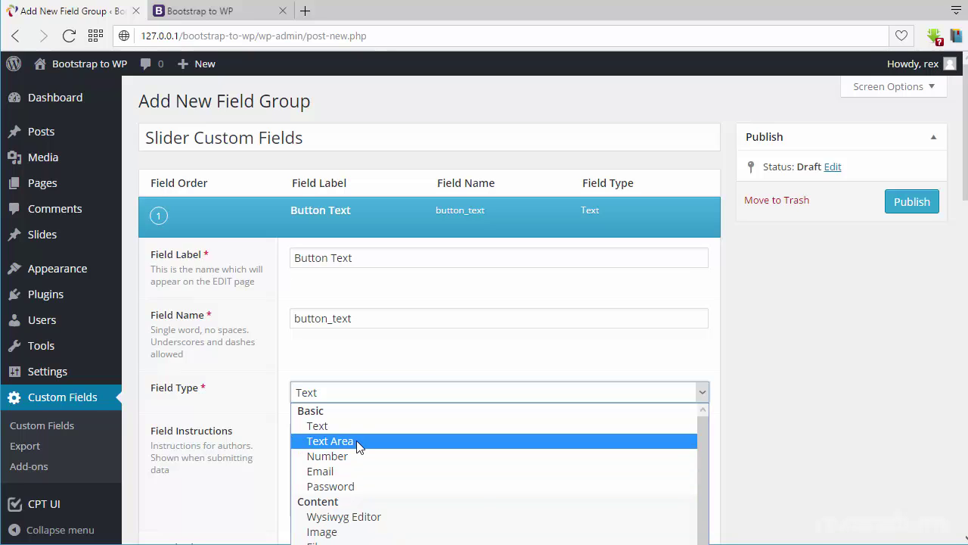
scroll(359, 447, down, 4)
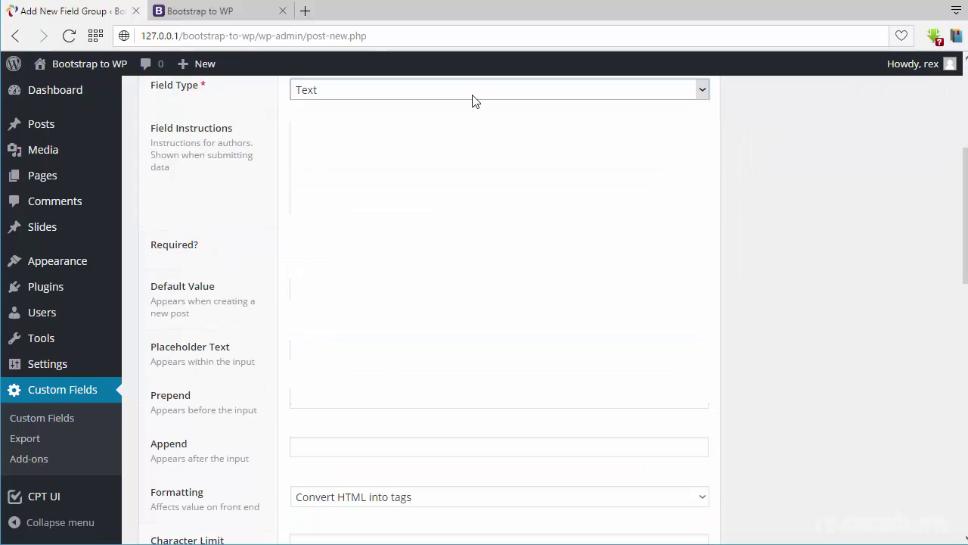
click(473, 94)
scroll(400, 313, down, 1)
scroll(390, 321, down, 2)
scroll(370, 189, up, 3)
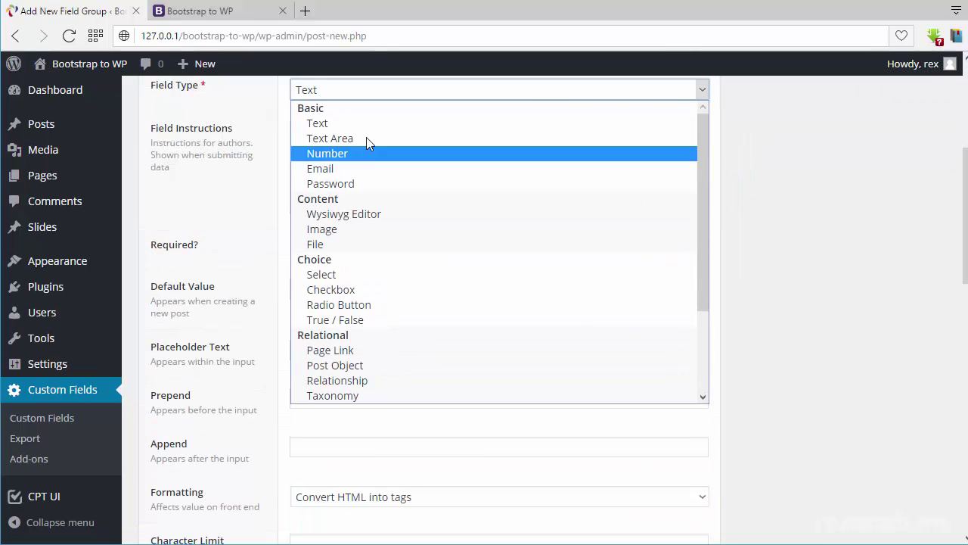
click(338, 119)
scroll(185, 286, up, 2)
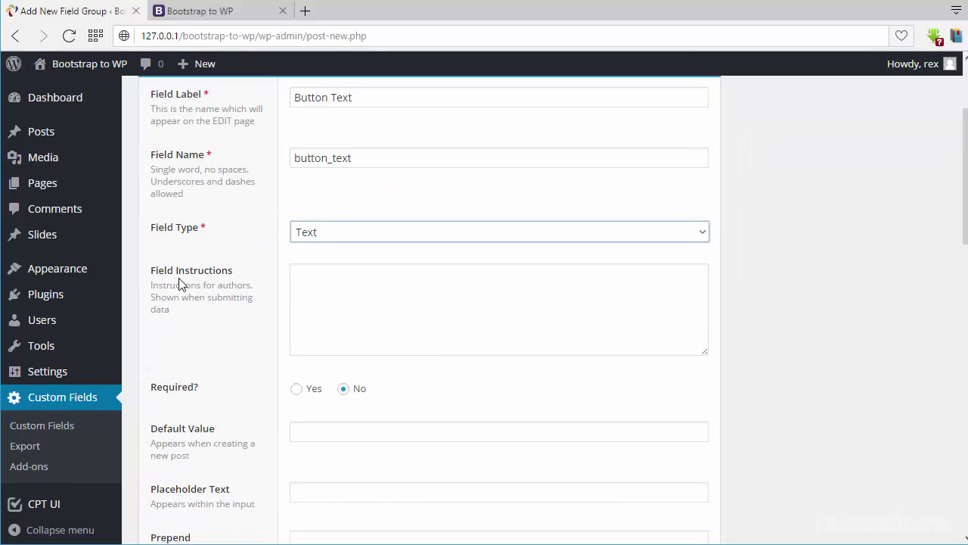
Leave the Button Text field not required and set its placeholder text to "Slider Button Text"
scroll(185, 287, down, 2)
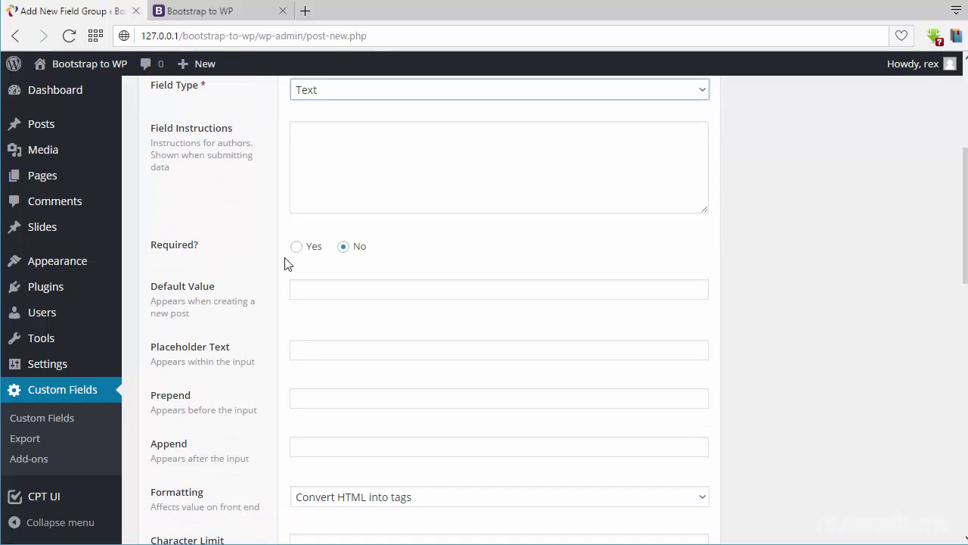
scroll(308, 177, up, 1)
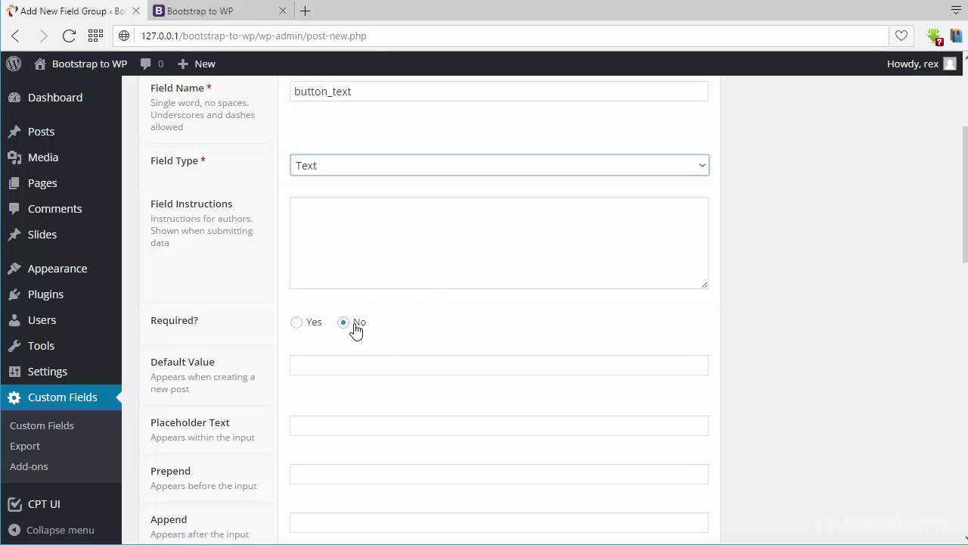
scroll(190, 329, down, 2)
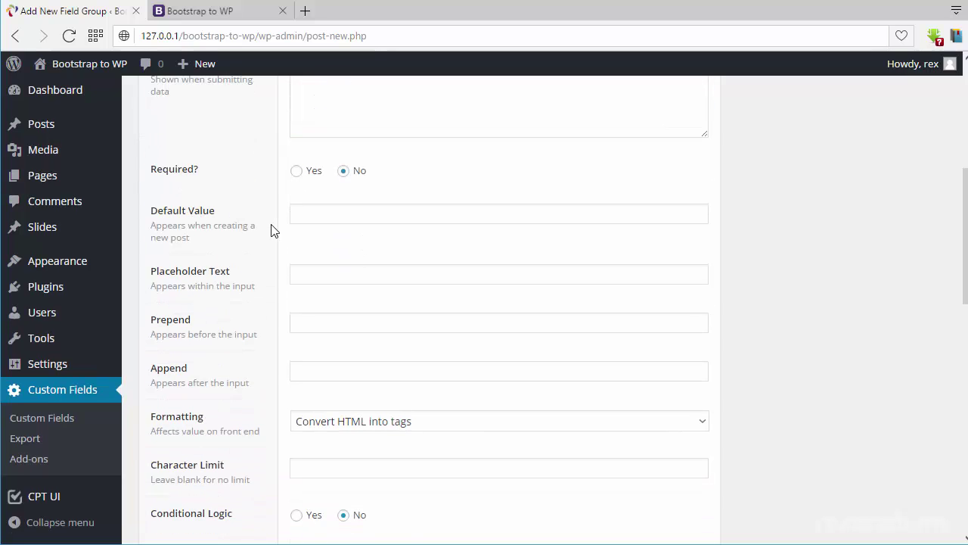
click(311, 275)
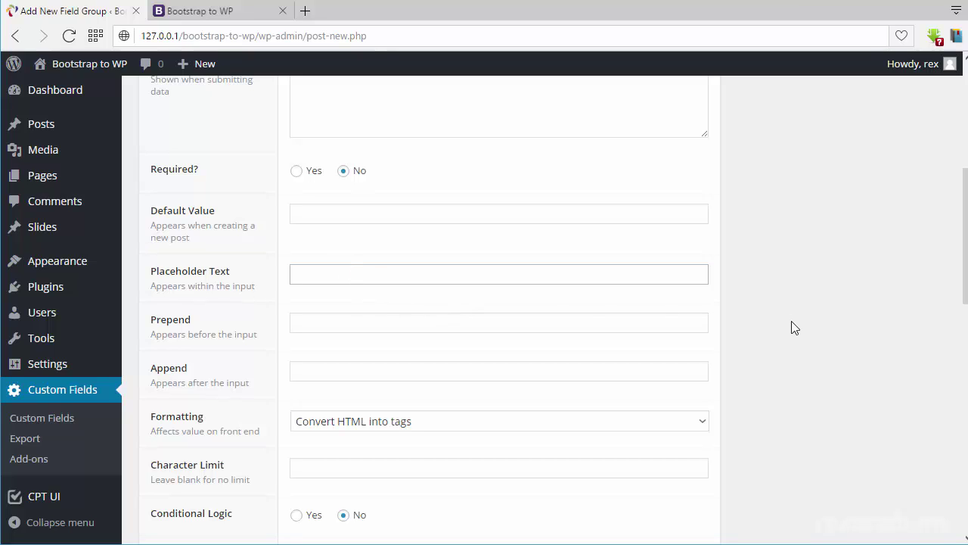
text(Slider Button Text)
click(304, 326)
scroll(213, 452, down, 1)
scroll(213, 452, down, 2)
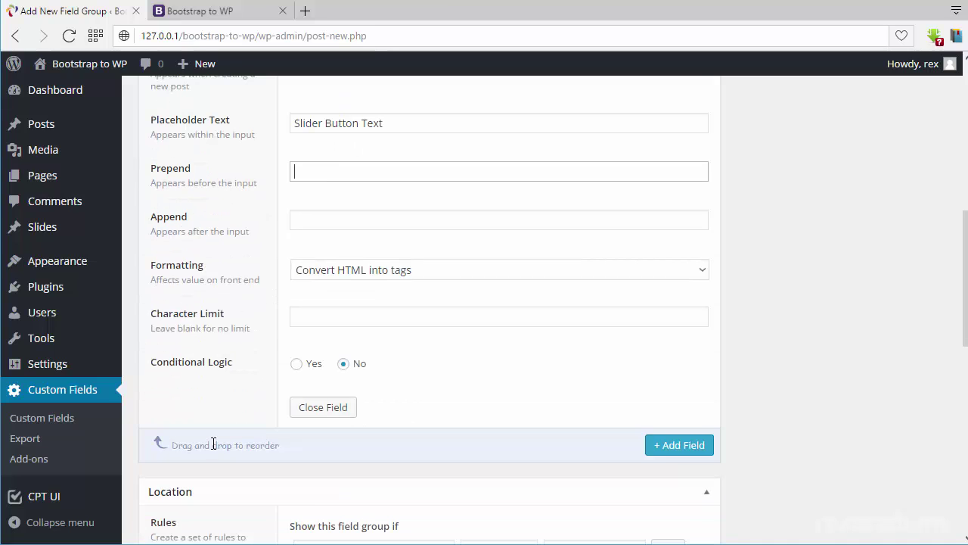
Inspect the Formatting choices and the Conditional Logic rule options, keeping Convert HTML into tags and No
click(338, 272)
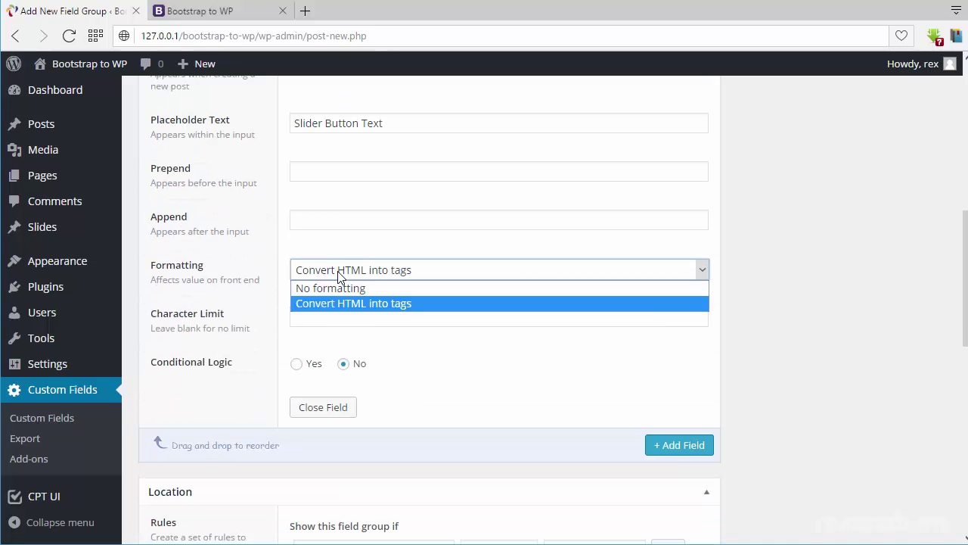
click(339, 275)
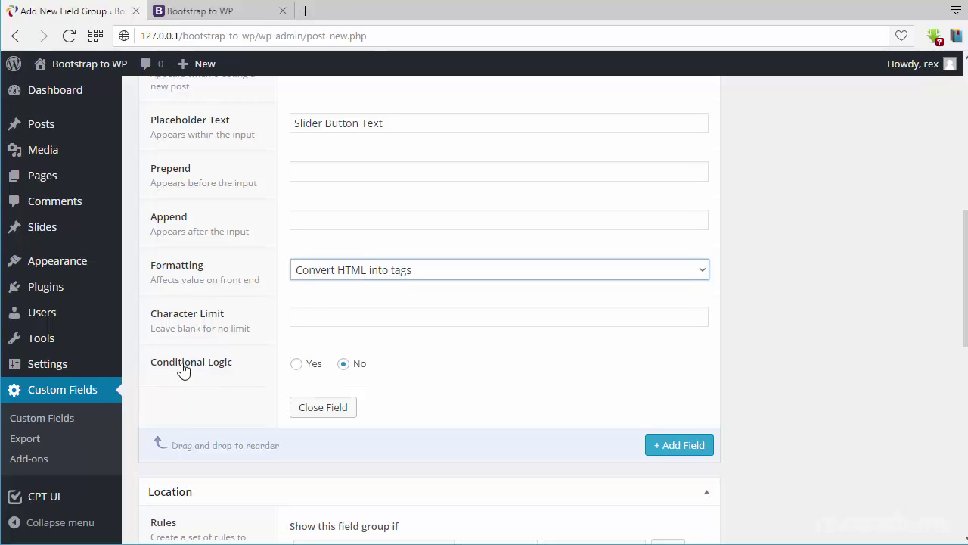
click(296, 365)
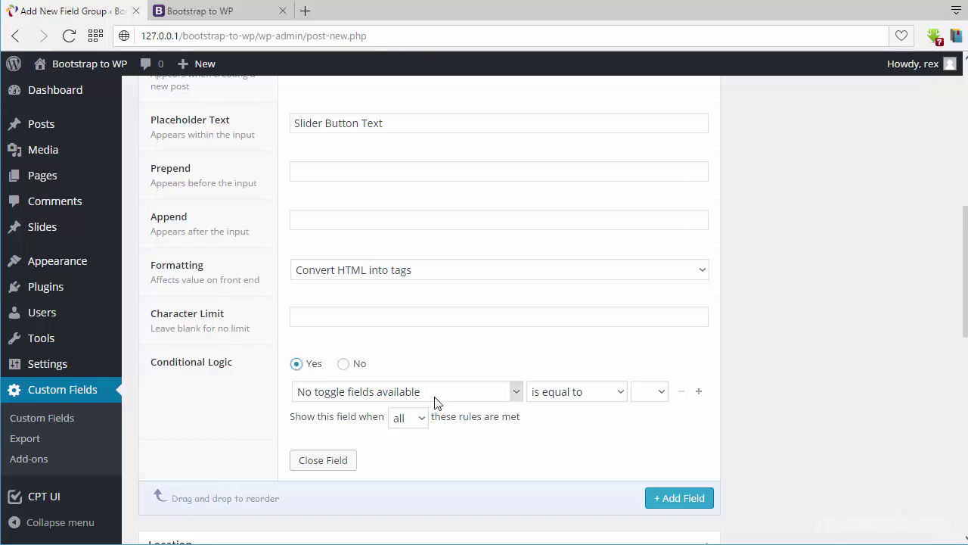
click(346, 366)
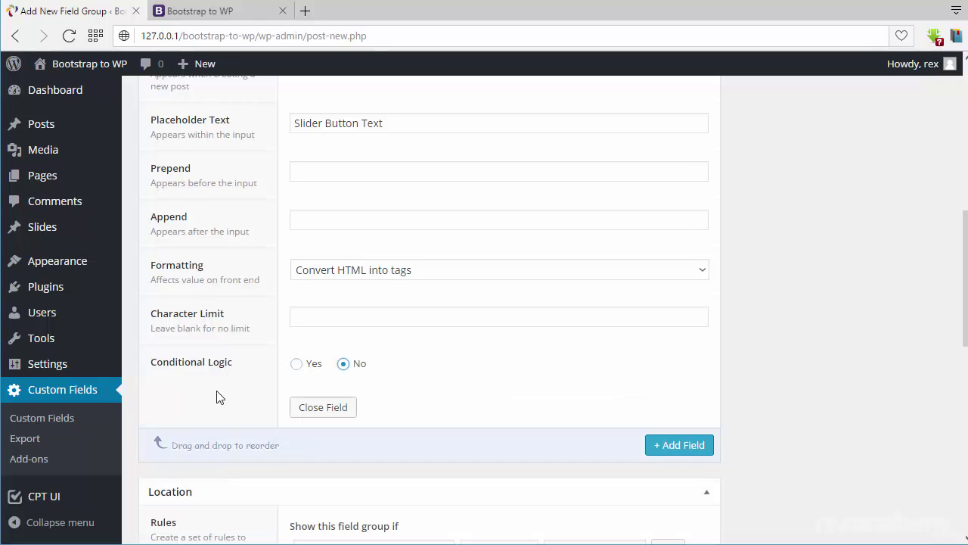
Review the Button Text field's settings once more and close the field
scroll(219, 397, down, 1)
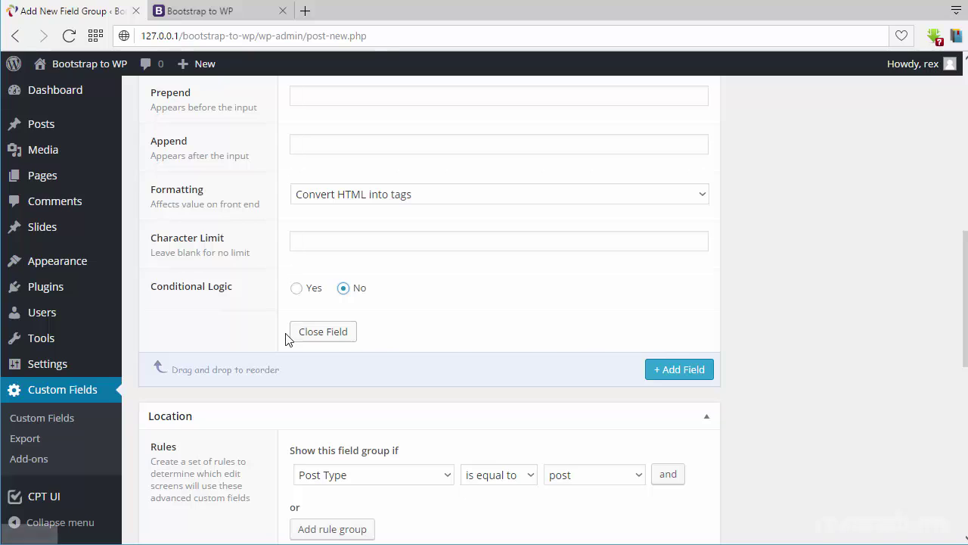
scroll(389, 325, up, 7)
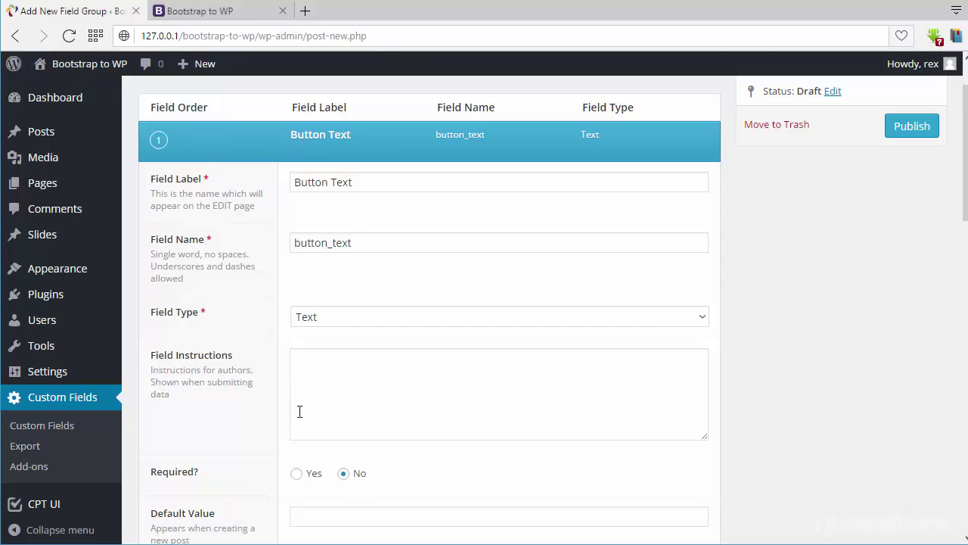
scroll(298, 408, down, 7)
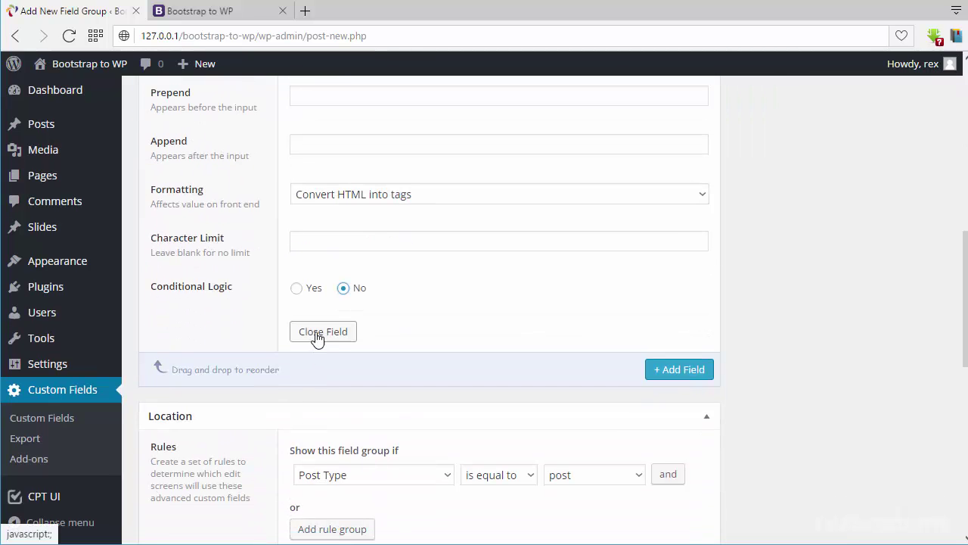
click(317, 335)
Add a second field labelled Button URL with the field name button_url
scroll(318, 339, down, 5)
scroll(352, 359, up, 4)
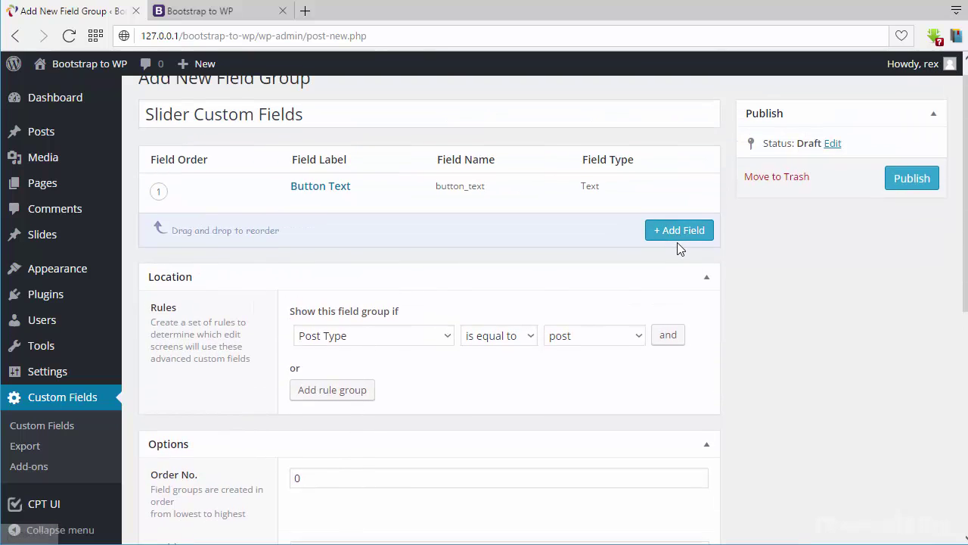
click(676, 234)
click(409, 282)
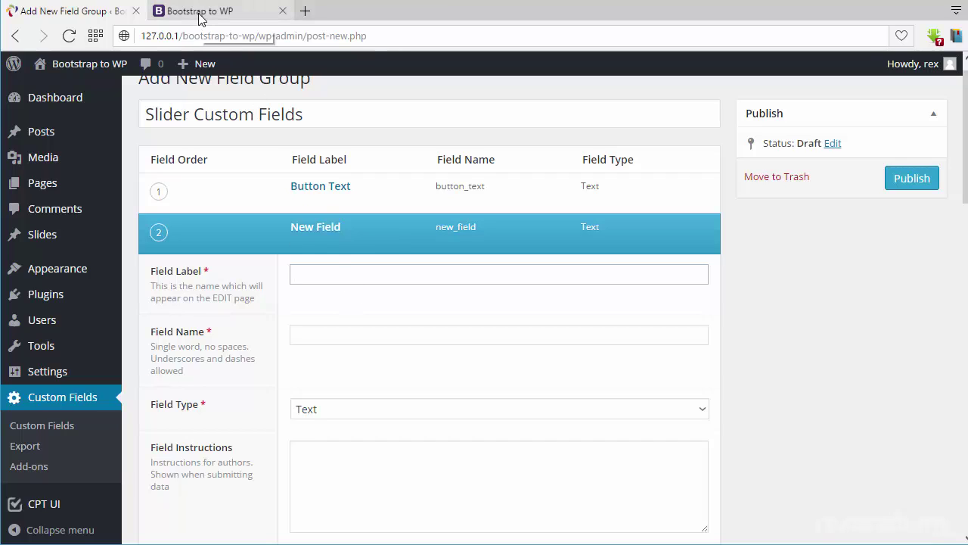
text(Butt)
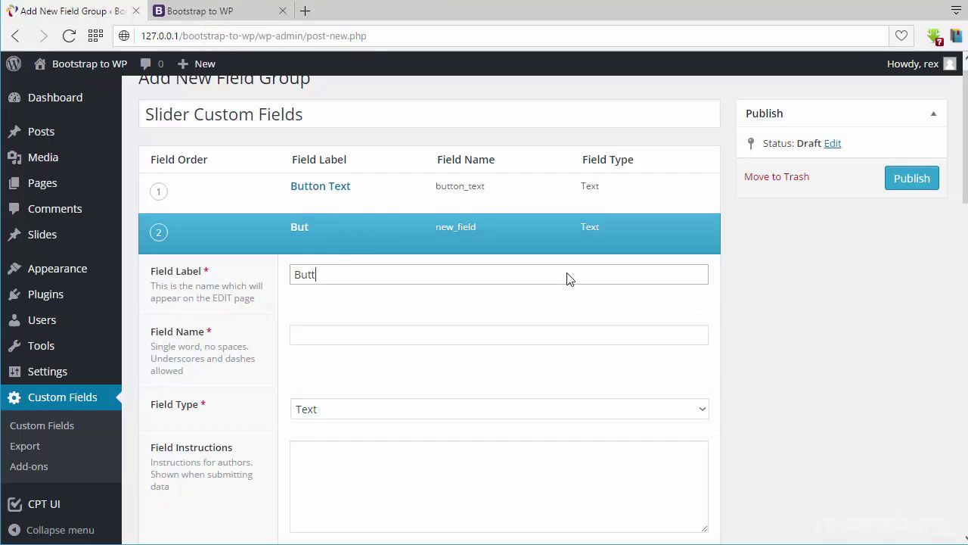
text(on URL)
key(Tab)
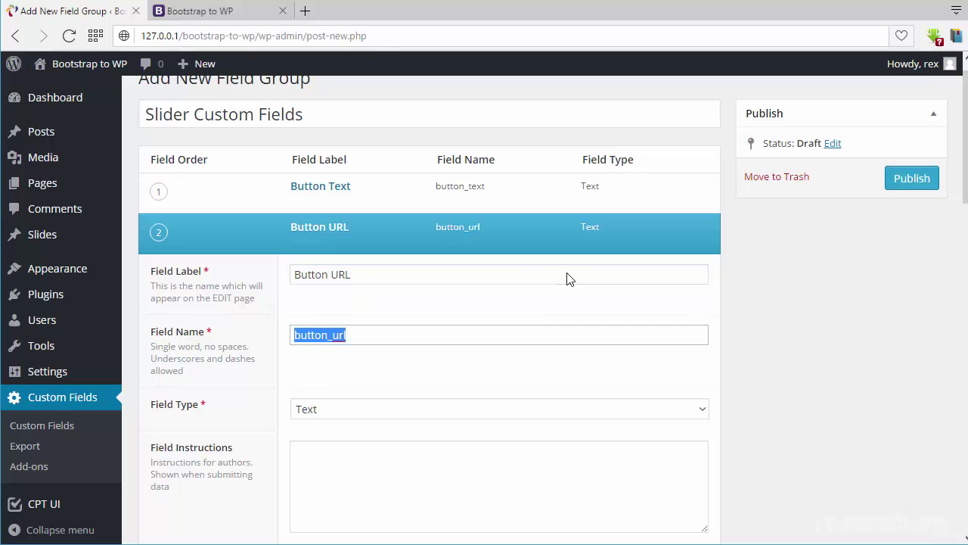
Set the Button URL field's placeholder text to "Slider Button URL"
scroll(205, 414, down, 5)
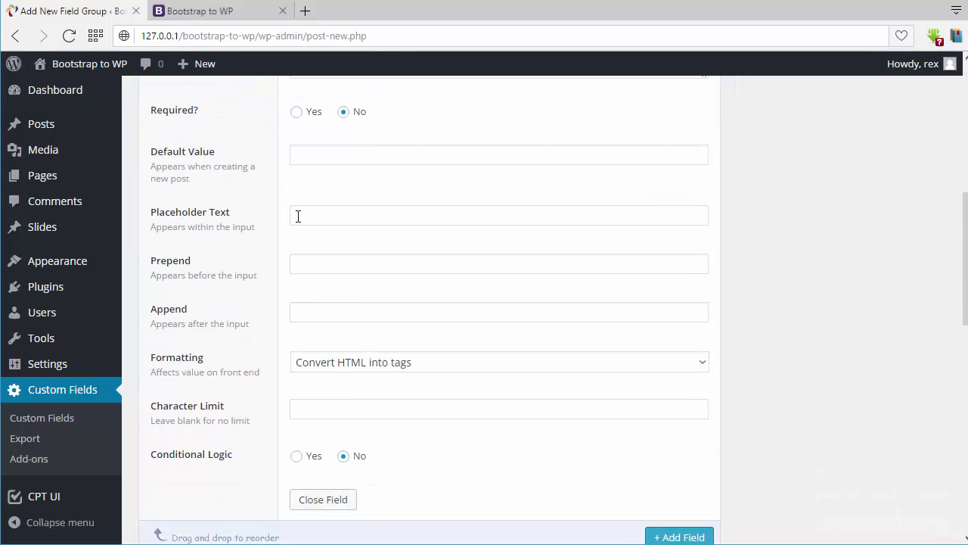
click(298, 217)
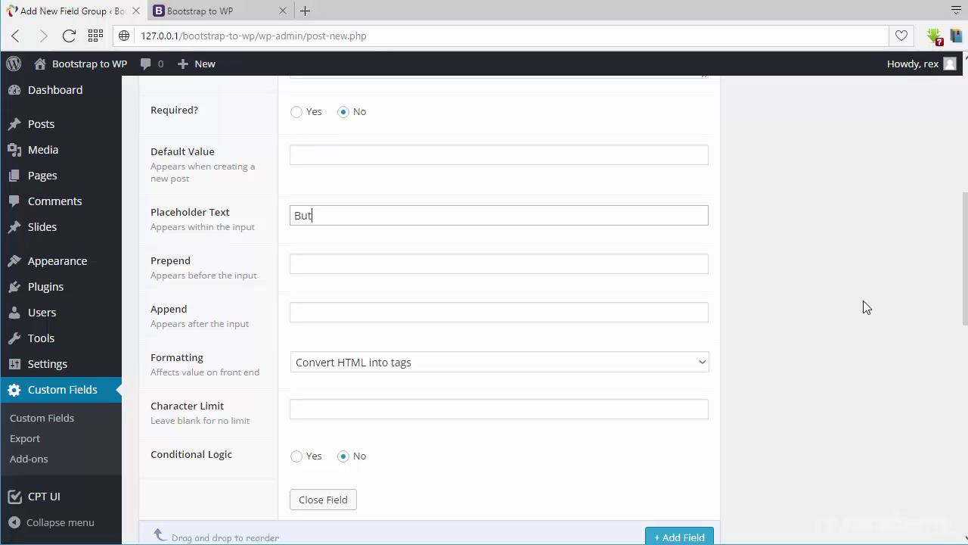
text(Button URL)
key(Home)
text(Slider)
Set the location rule to show the field group when the post type is equal to slide
scroll(277, 389, down, 4)
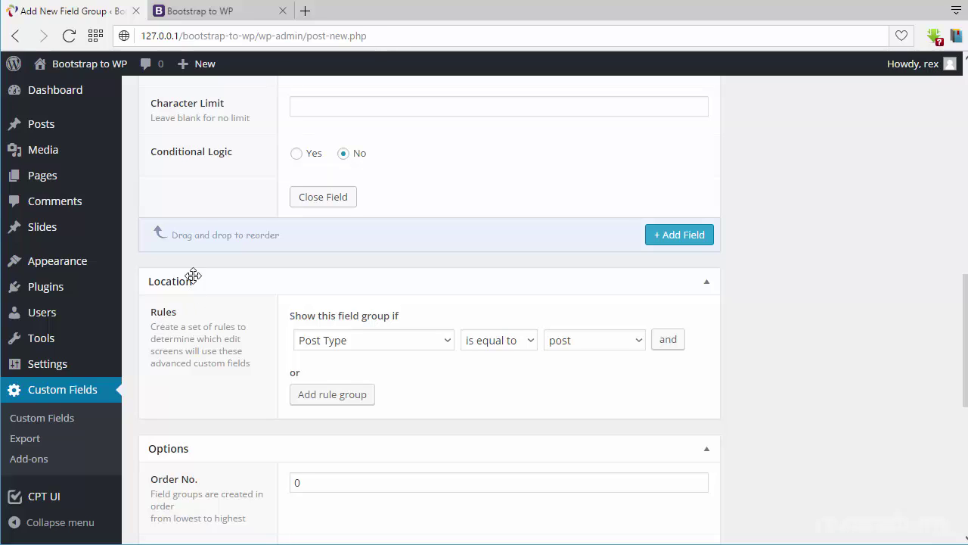
click(605, 340)
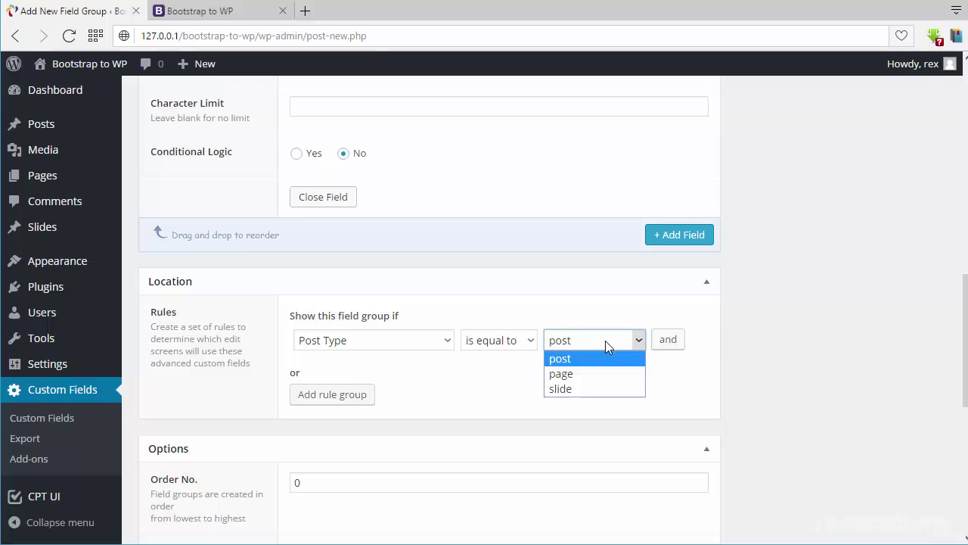
click(569, 396)
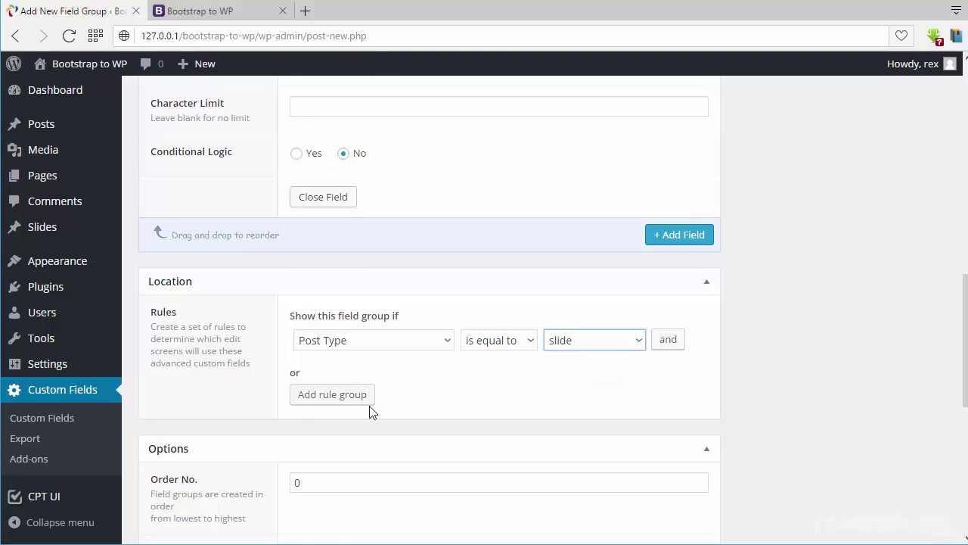
Set the field group's style to Standard (WP metabox) and keep its position at Normal (after content)
scroll(371, 410, down, 4)
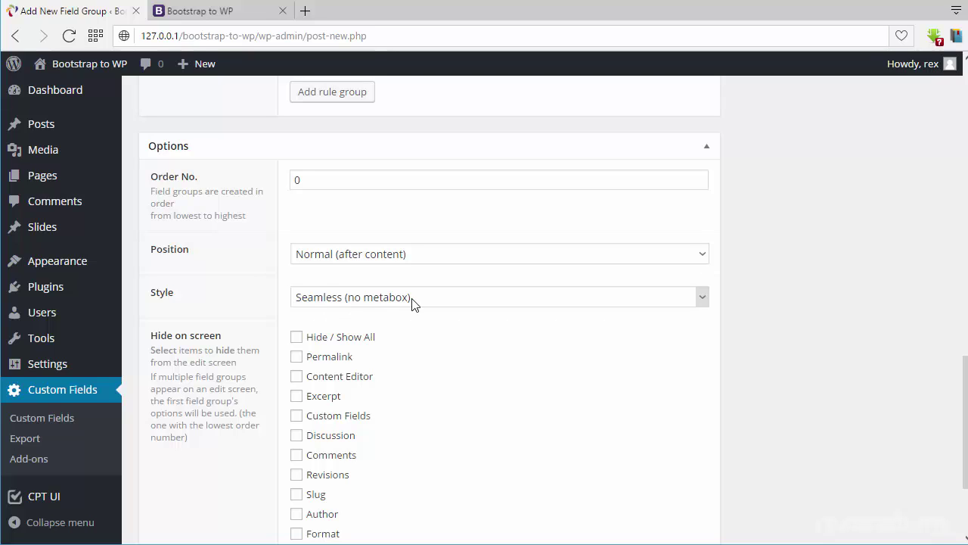
click(355, 300)
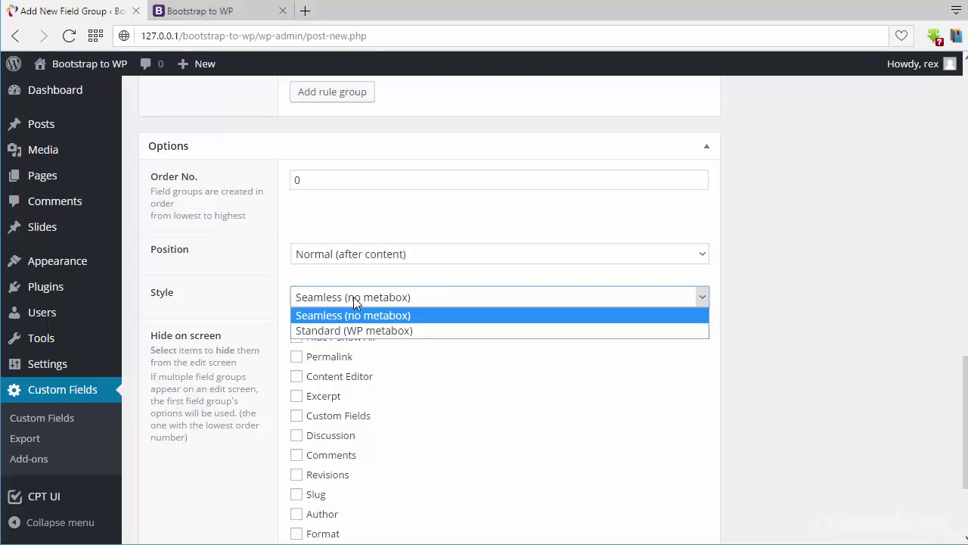
click(408, 333)
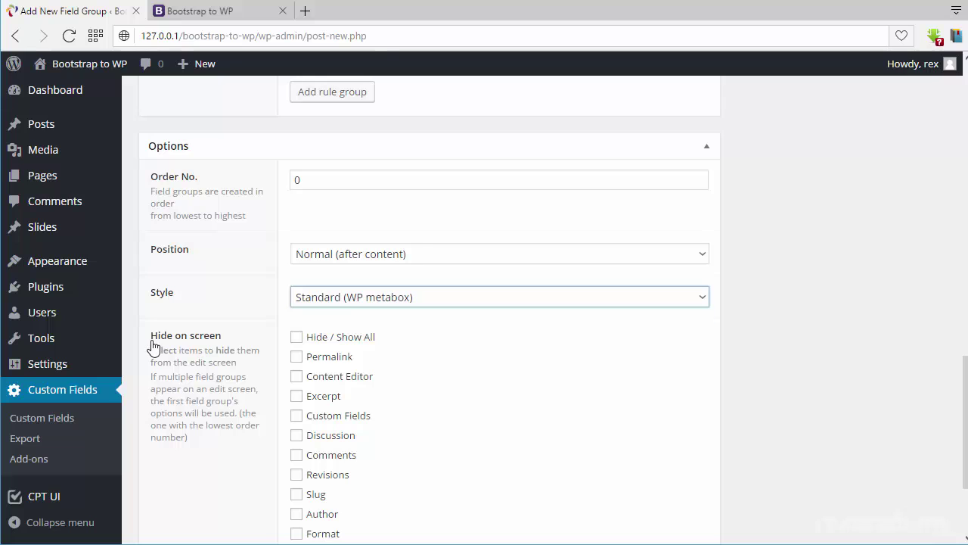
click(327, 260)
click(326, 260)
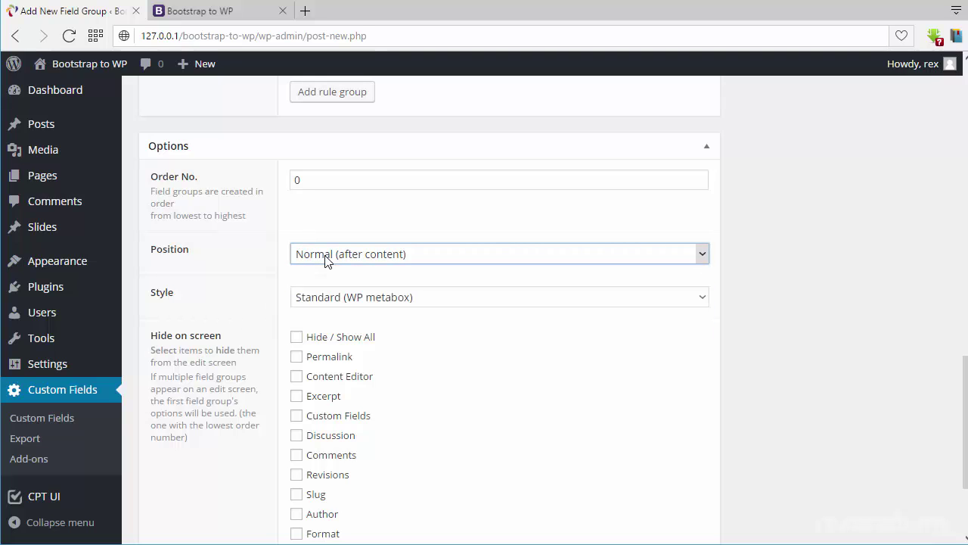
Open rexacademy.info/bn/ in a new browser tab and look over the course listing on its home page
scroll(221, 384, down, 3)
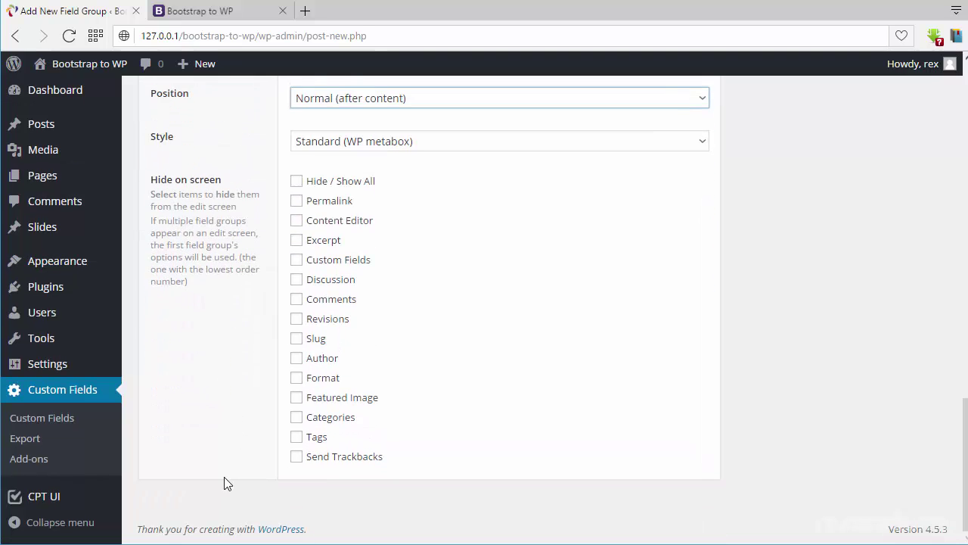
scroll(907, 465, up, 6)
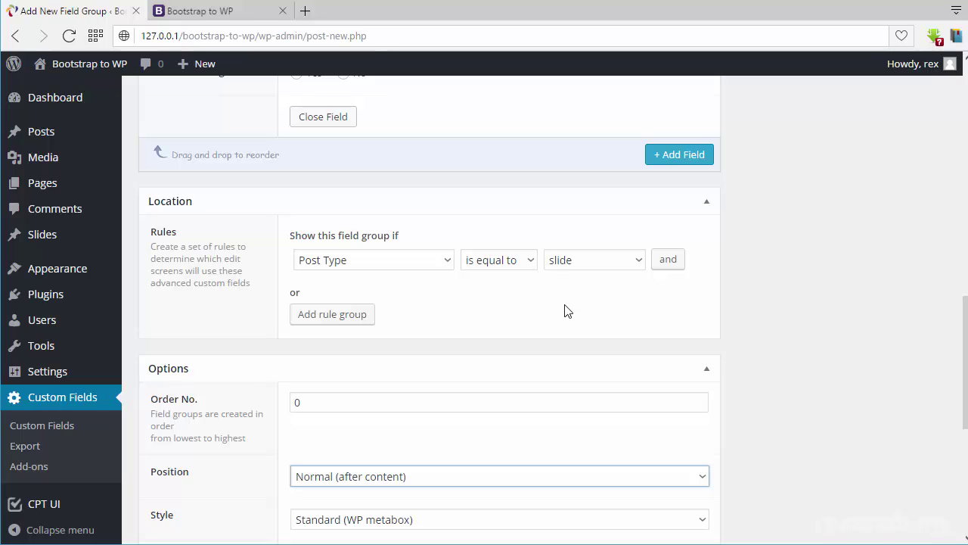
click(310, 13)
text(rex)
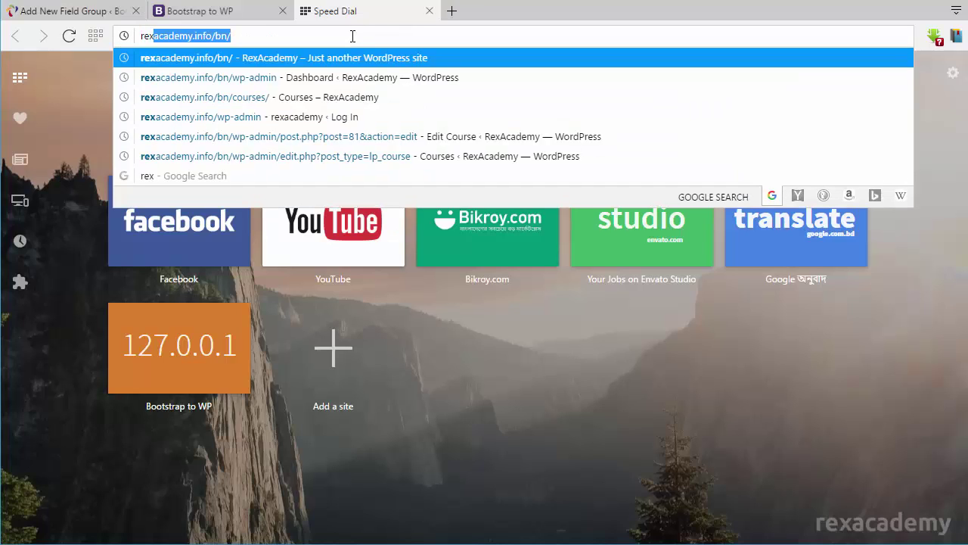
key(Return)
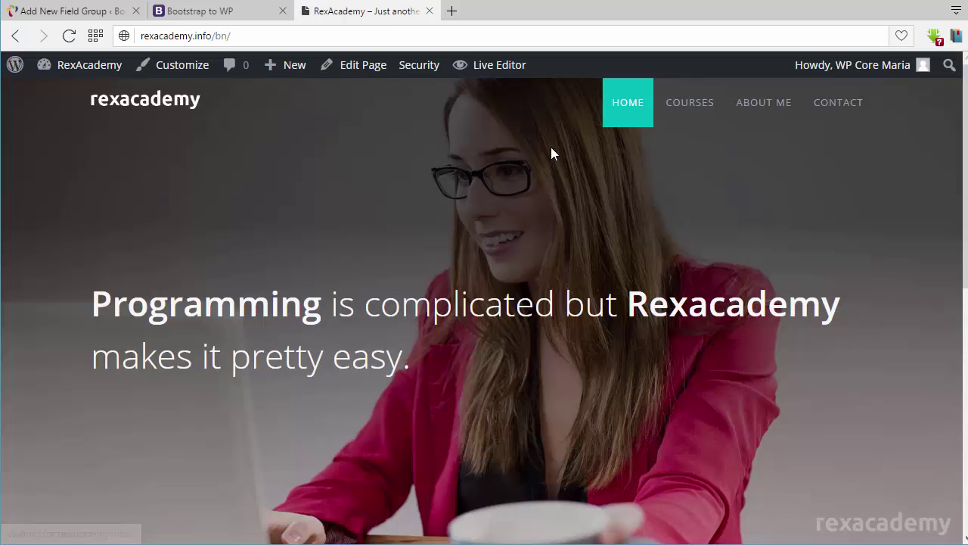
scroll(551, 153, down, 5)
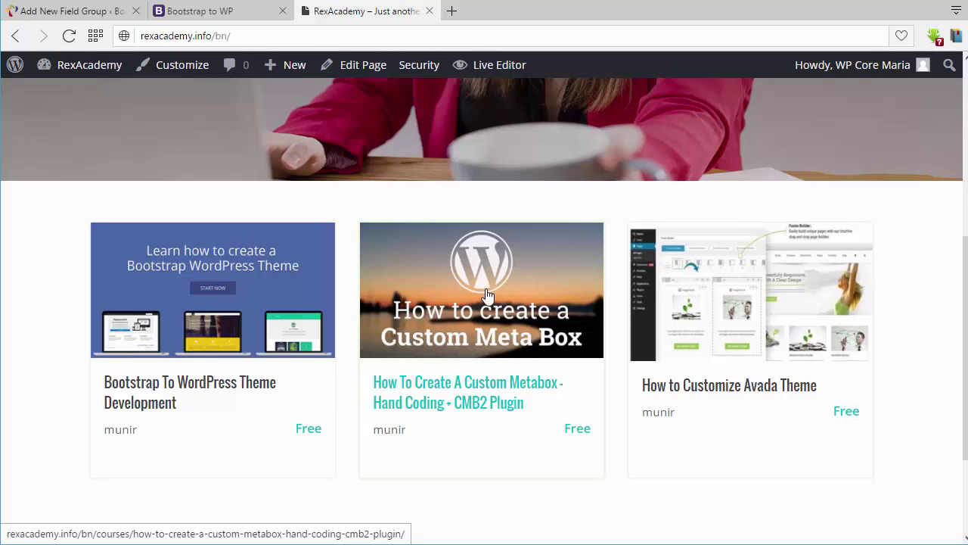
Return to the Slider Custom Fields group and publish it
click(68, 13)
scroll(182, 431, down, 3)
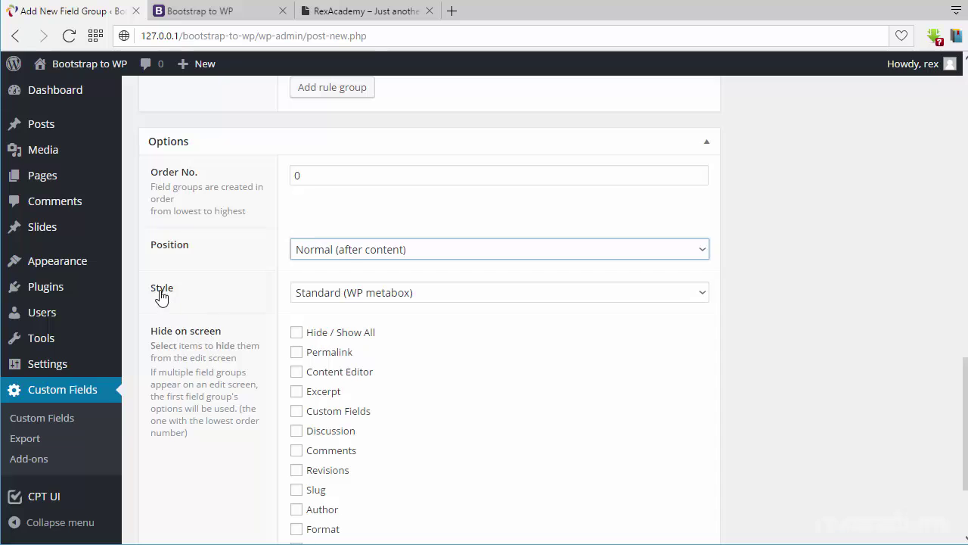
scroll(333, 183, up, 3)
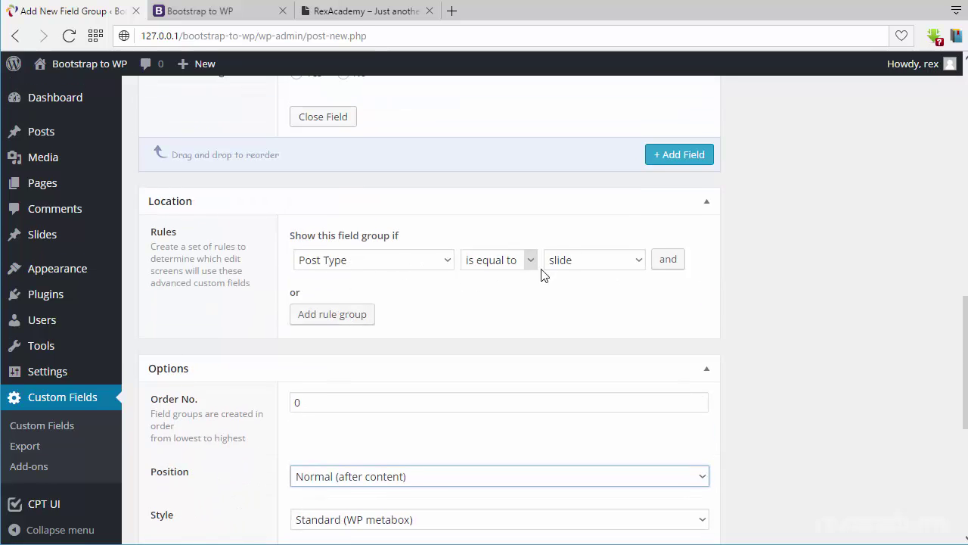
scroll(335, 378, down, 6)
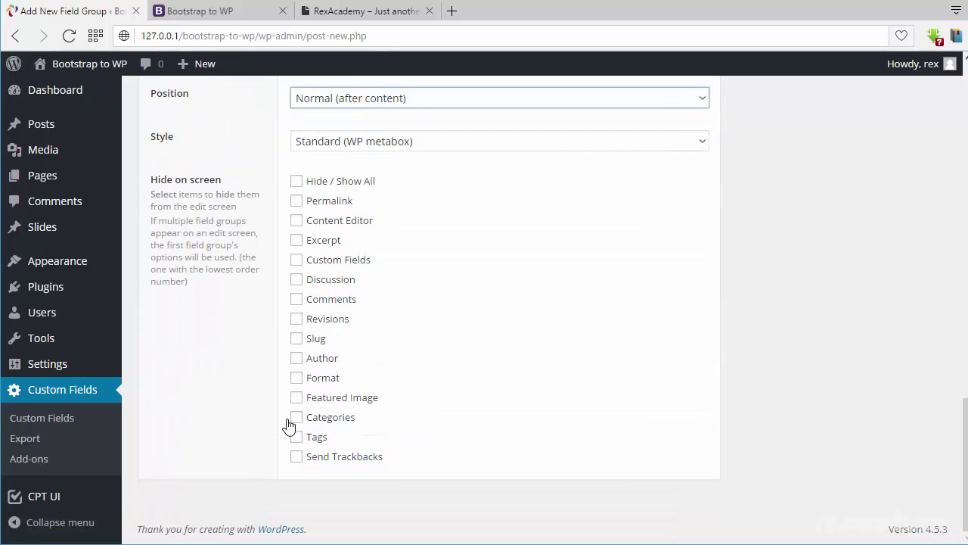
scroll(289, 421, up, 7)
scroll(316, 294, up, 4)
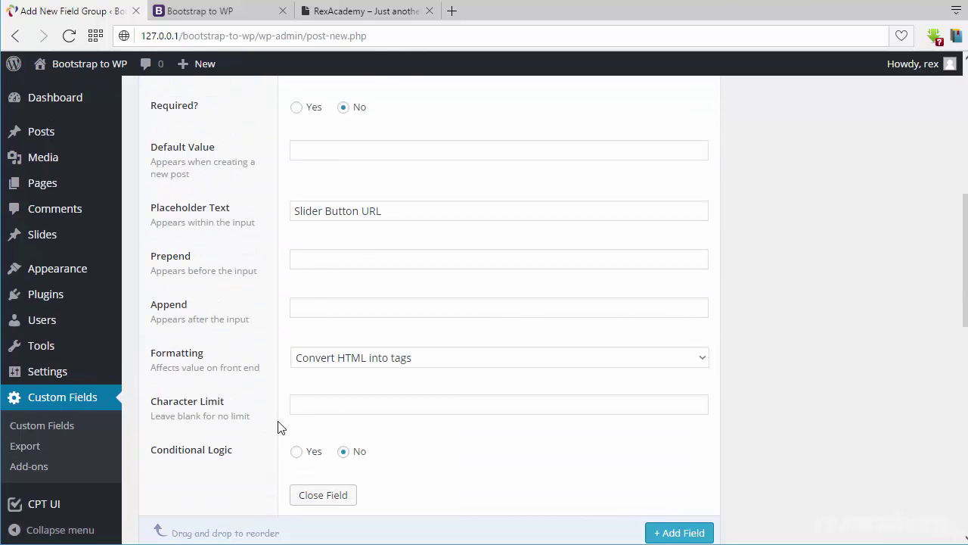
scroll(249, 419, down, 2)
scroll(250, 421, down, 8)
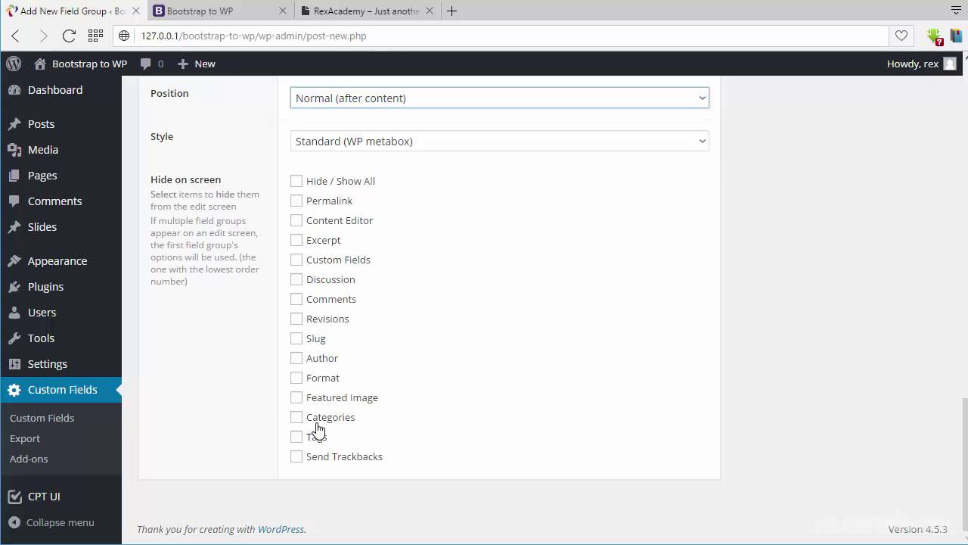
drag(966, 500, 951, 104)
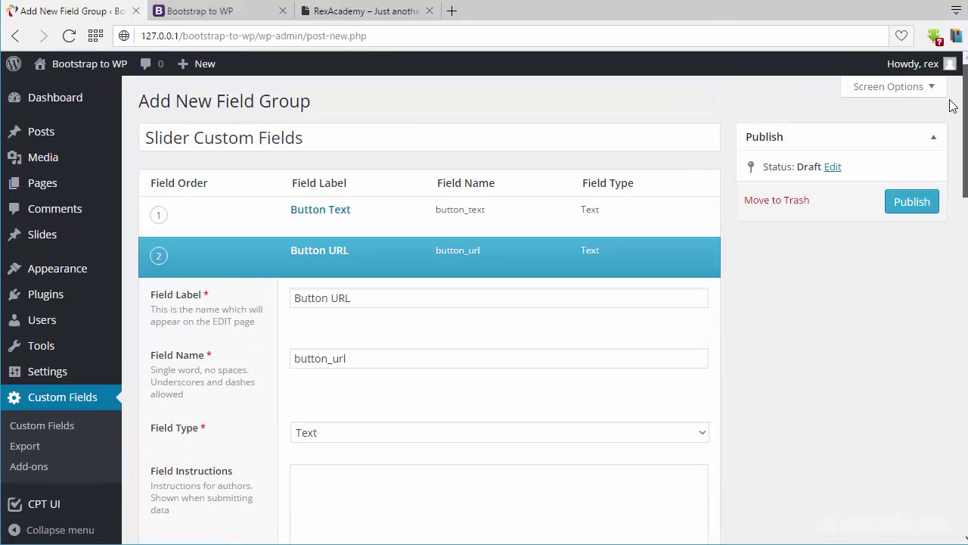
click(918, 206)
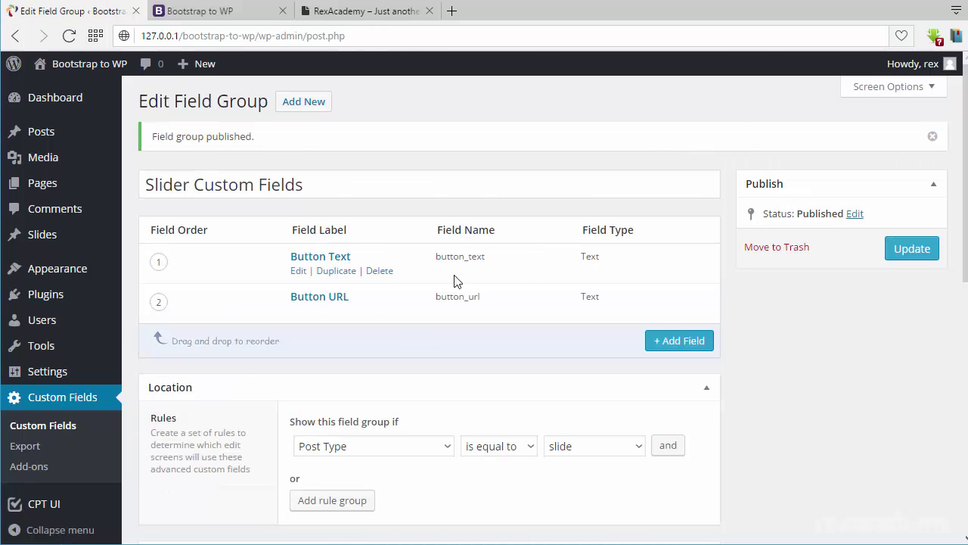
Open the list of all slides and start adding a new slide
mouse_move(50, 242)
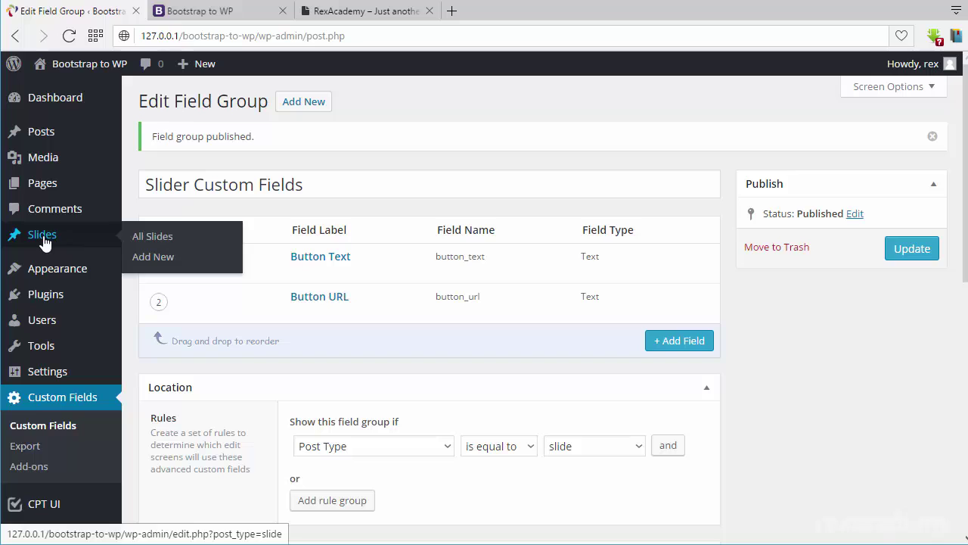
click(152, 236)
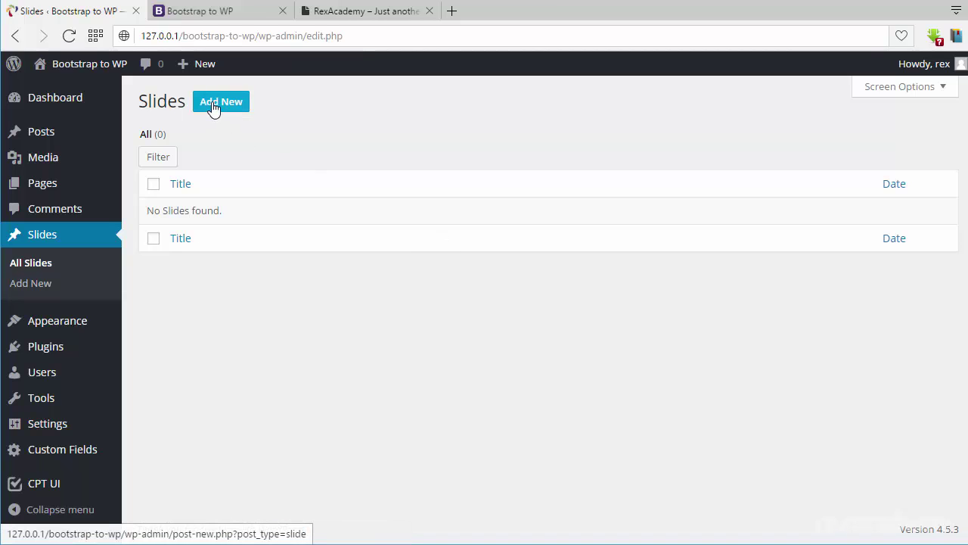
click(214, 106)
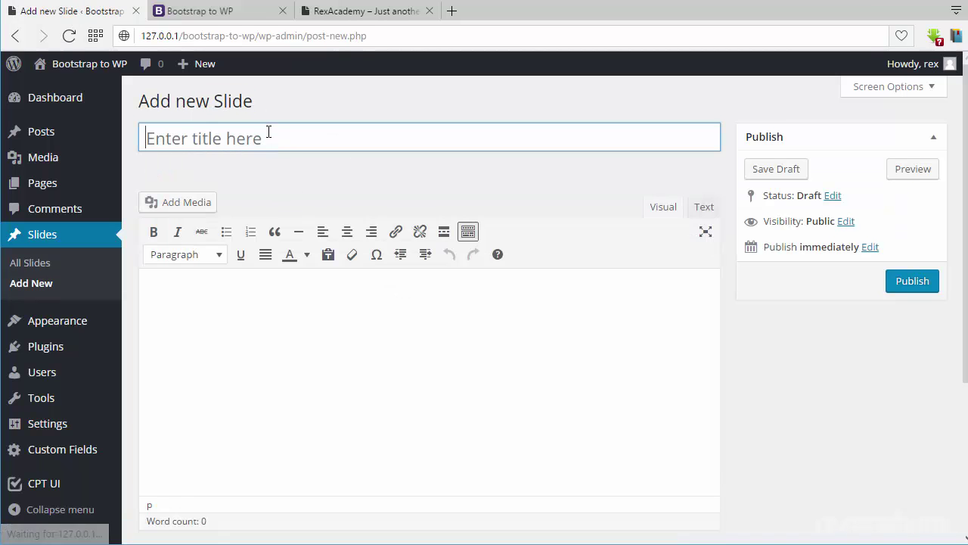
click(266, 141)
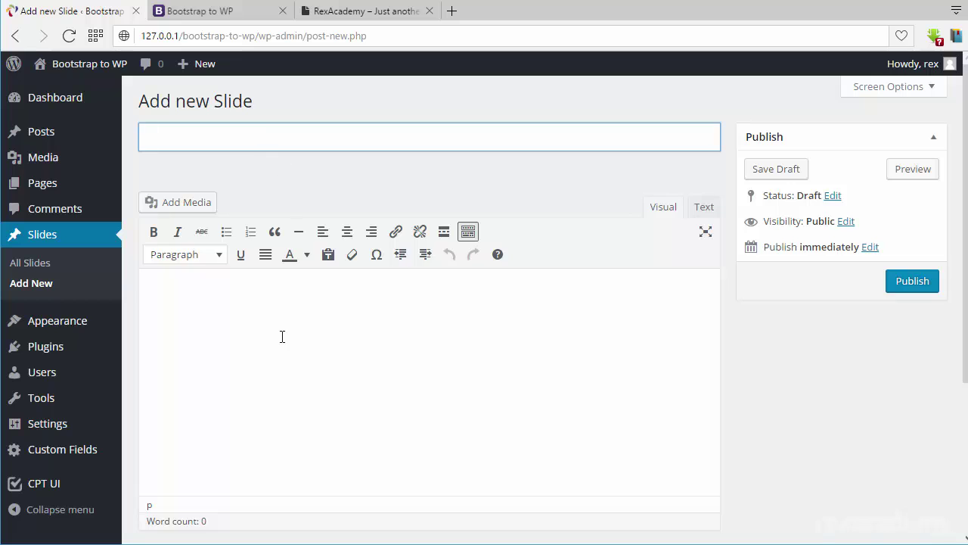
Check the Button Text and Button URL fields in the new slide's Slider Custom Fields box
scroll(282, 337, down, 3)
click(217, 389)
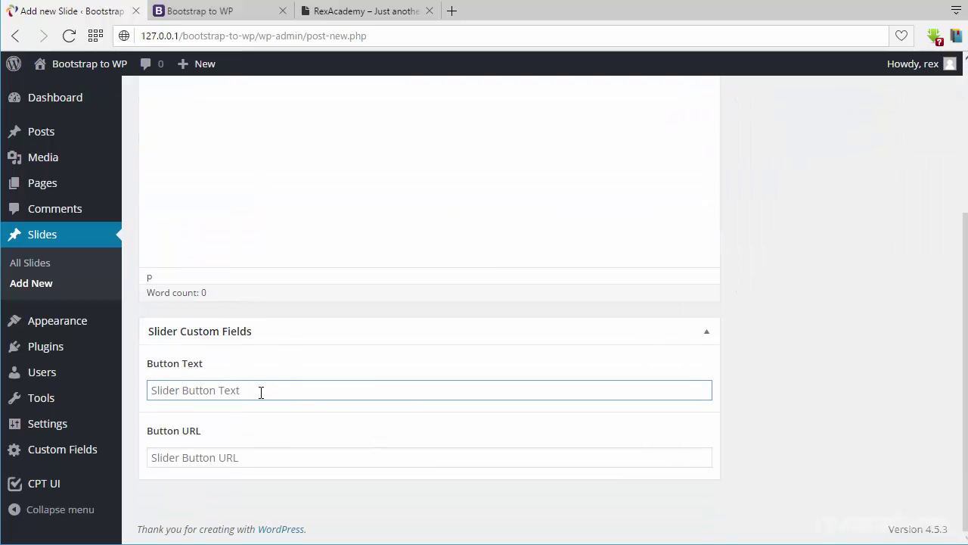
click(230, 461)
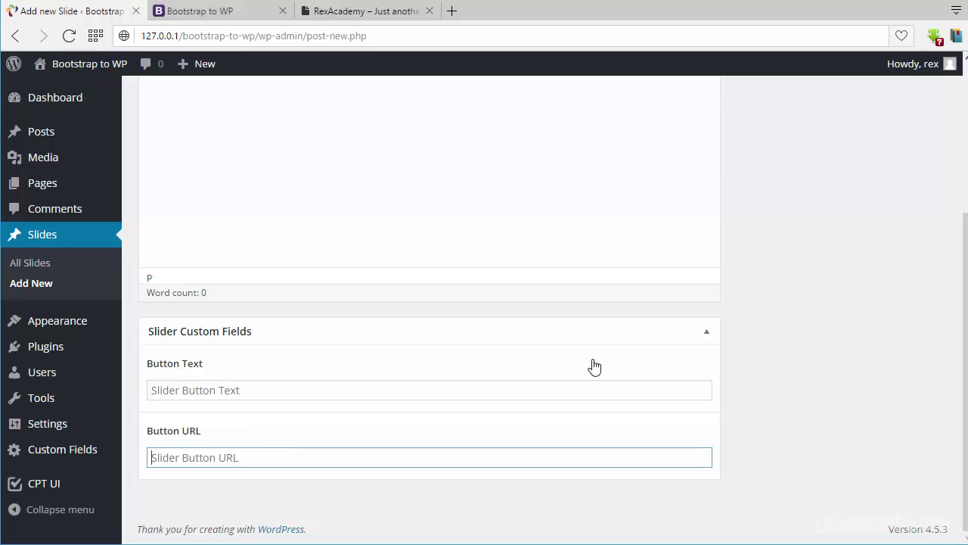
scroll(833, 376, up, 3)
scroll(821, 370, down, 2)
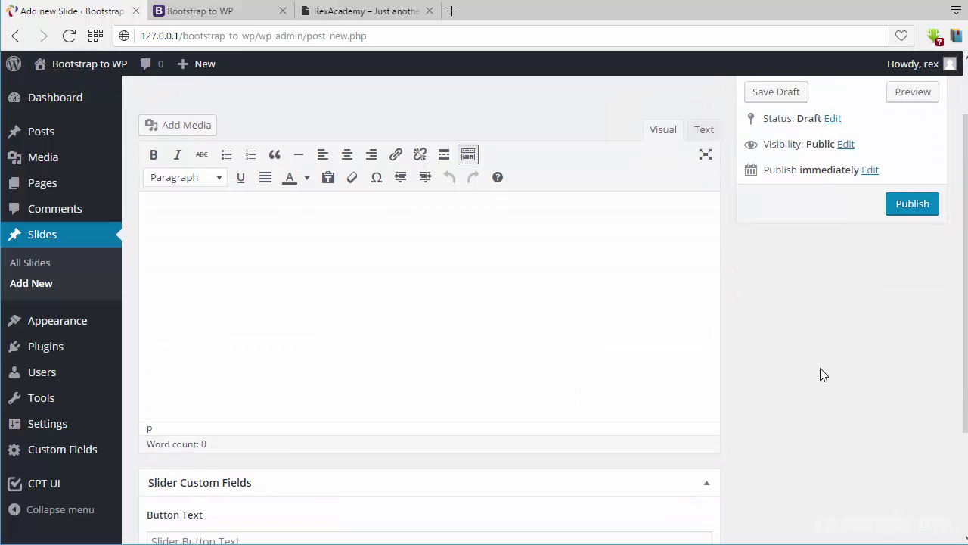
scroll(820, 369, up, 2)
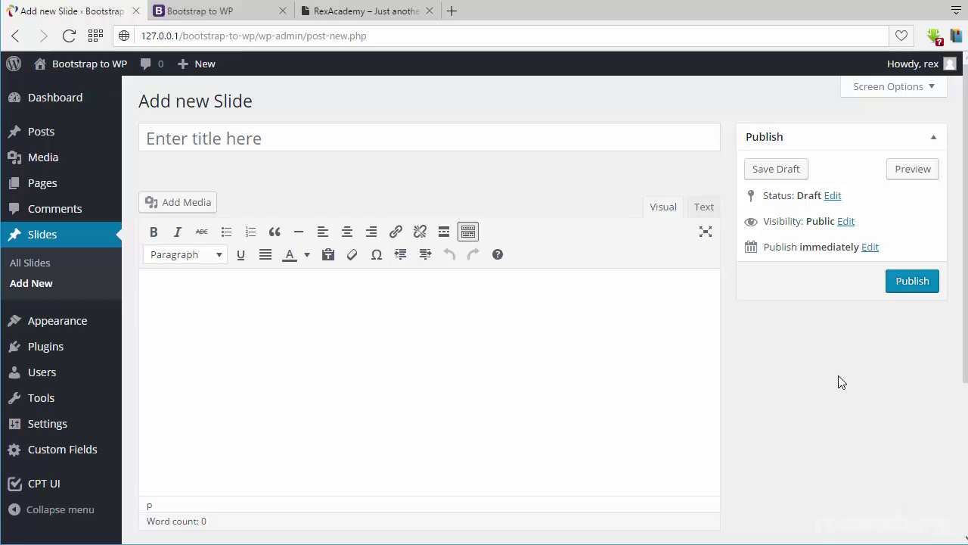
Title the new slide "This is First Slider Title"
click(301, 138)
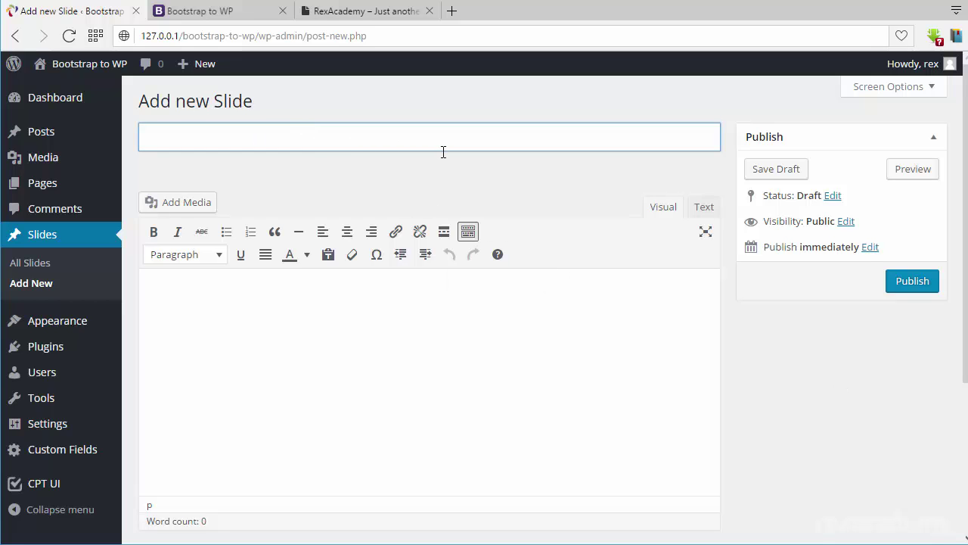
text(This is First S)
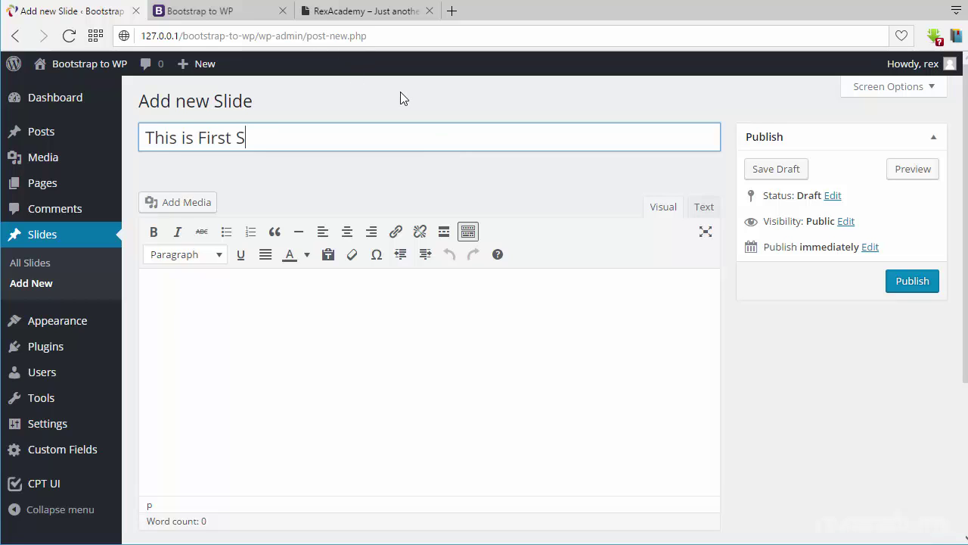
text(lider Title)
Copy the note paragraph from the site's first carousel slide and paste it as plain text into the new slide's content
click(361, 316)
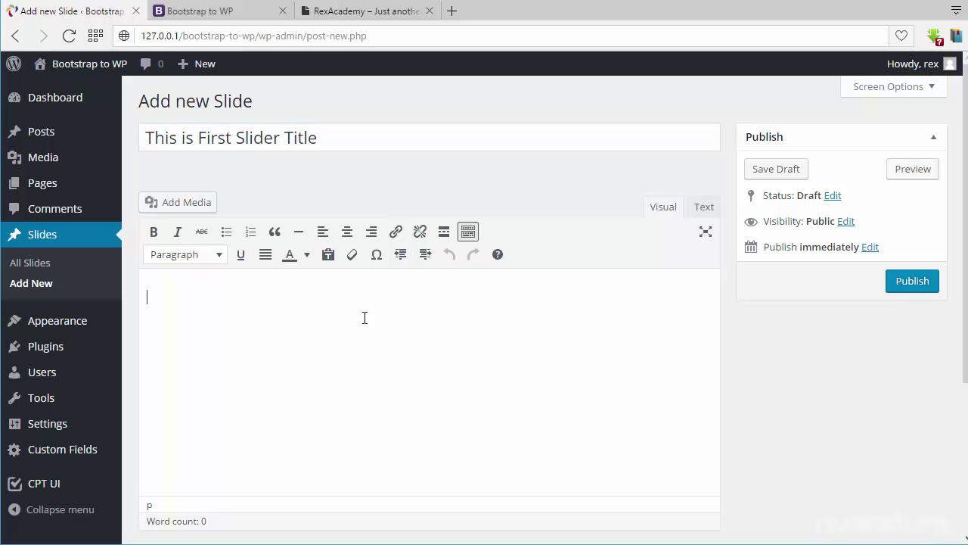
click(208, 12)
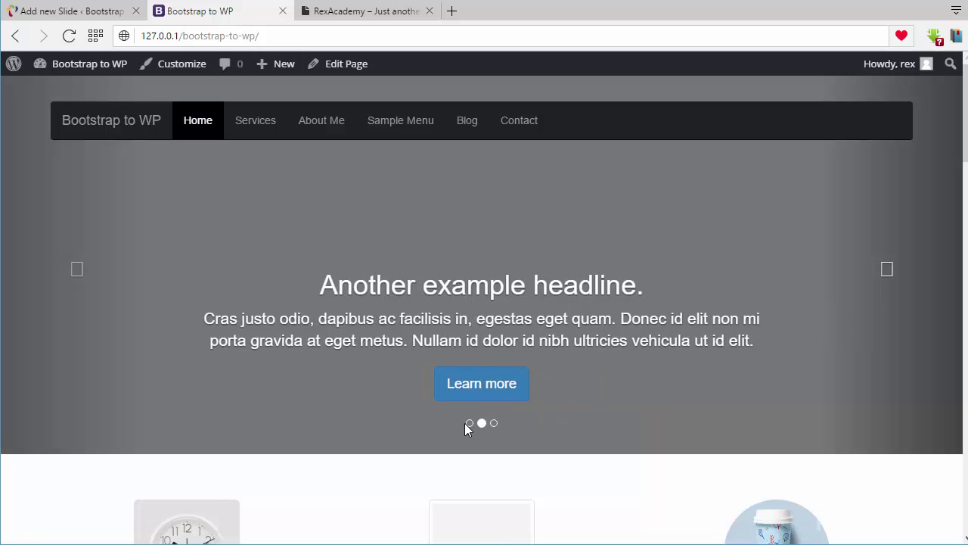
click(466, 423)
drag(211, 297, 605, 359)
key(ctrl+c)
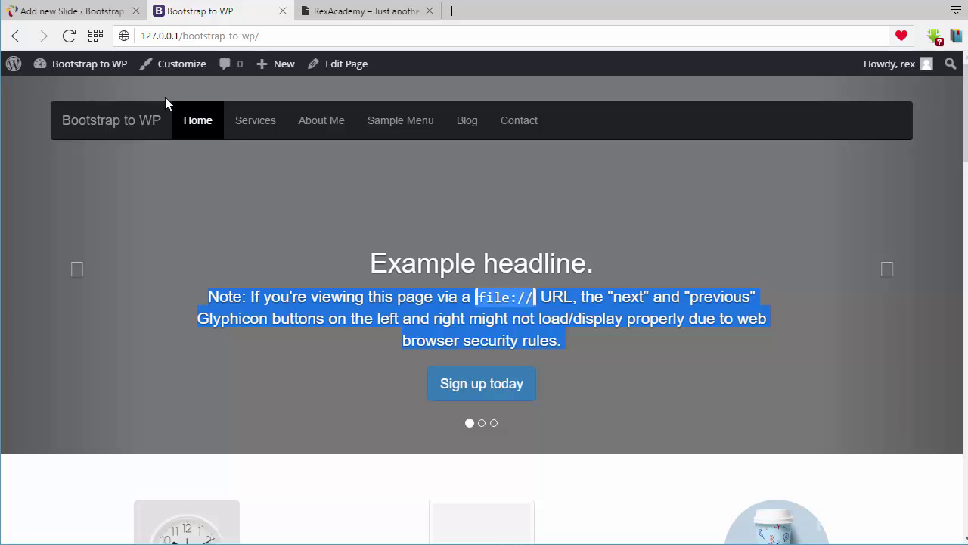
click(65, 16)
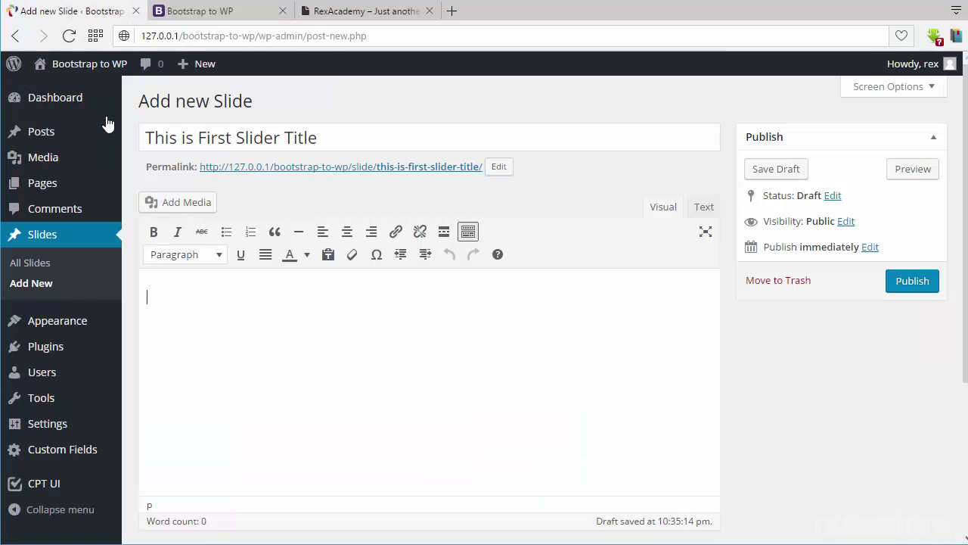
click(703, 208)
key(ctrl+v)
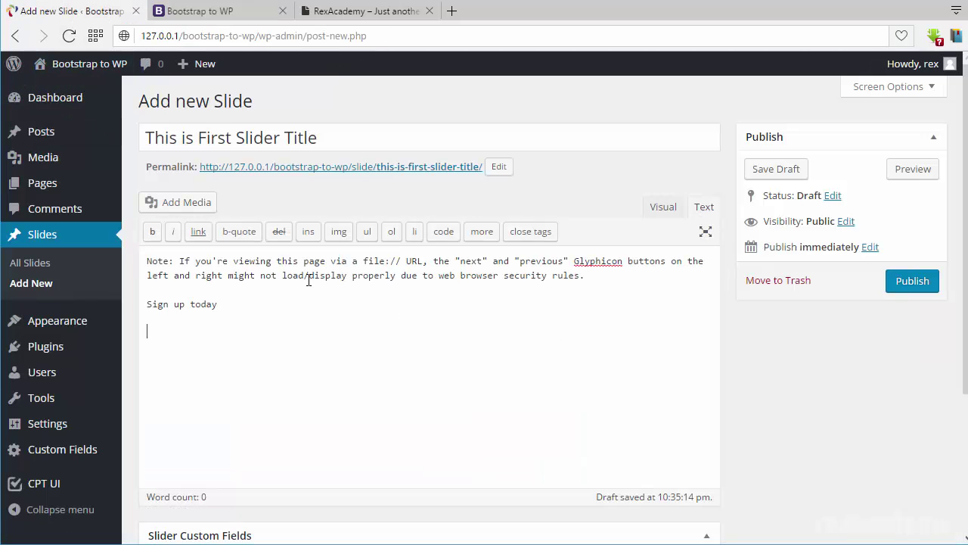
Cut the "Sign up today" line from the slide's content and return to the visual editor
drag(221, 304, 121, 304)
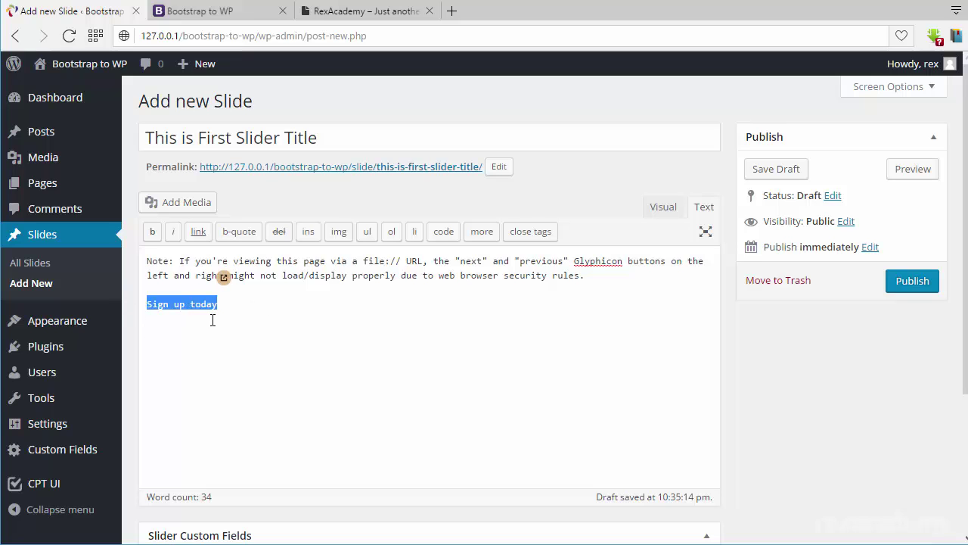
key(ctrl+x)
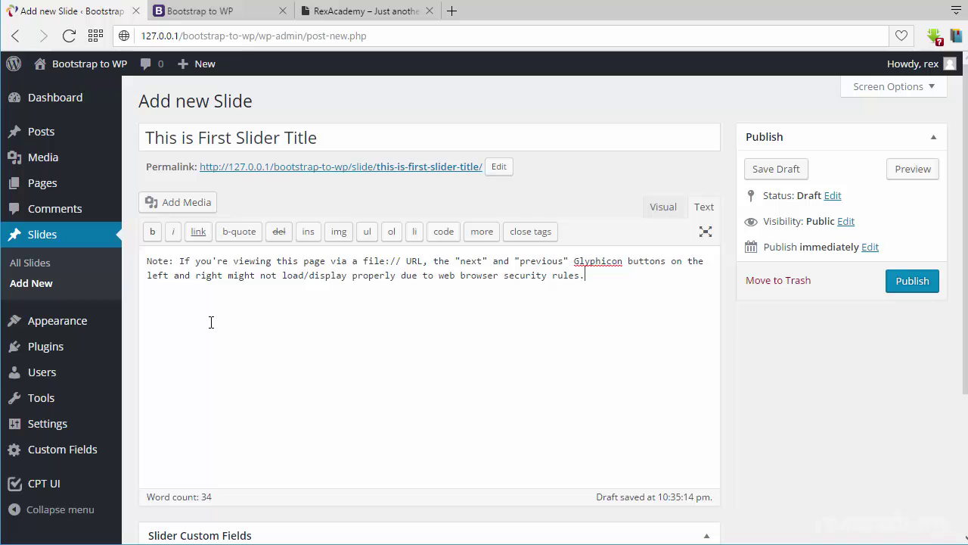
click(662, 209)
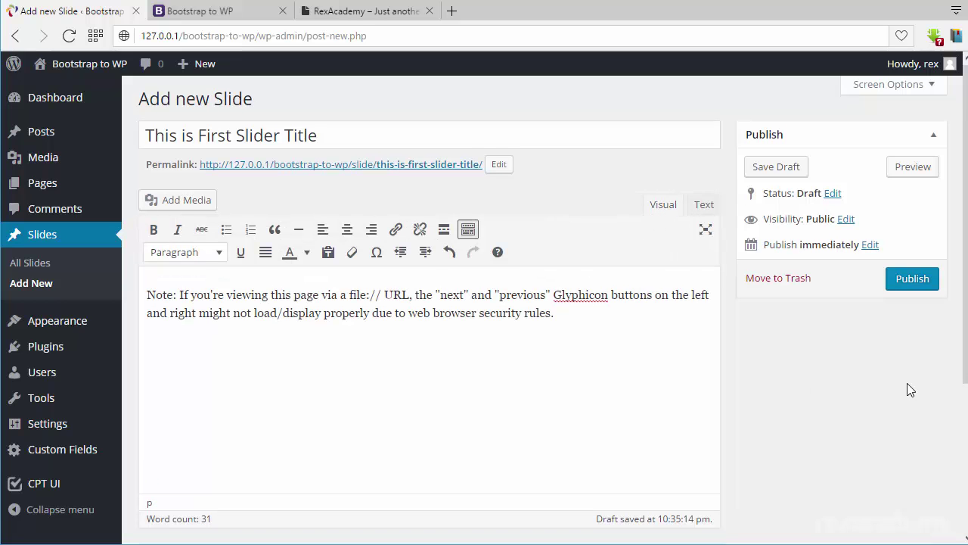
Check which boxes the slide editor's screen options offer, then close the options again
scroll(907, 383, down, 1)
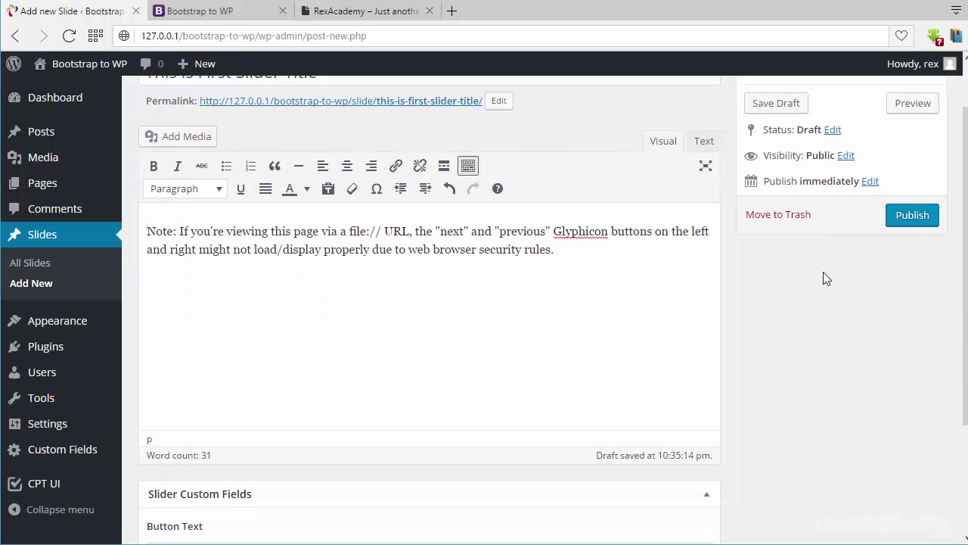
scroll(826, 278, up, 1)
click(891, 88)
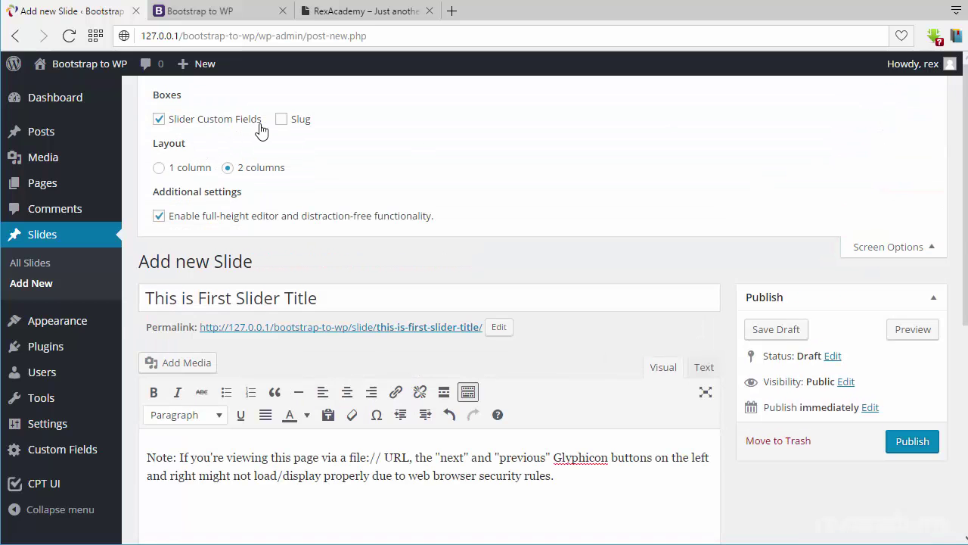
click(896, 253)
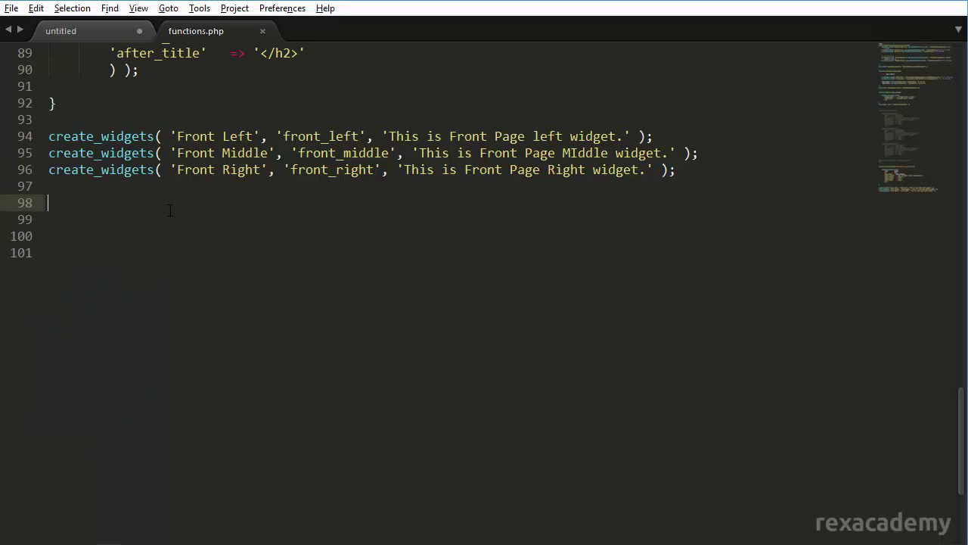
Add the line add_theme_support( 'post-thumbnails' ); below the create_widgets calls in functions.php and save the file
key(Return)
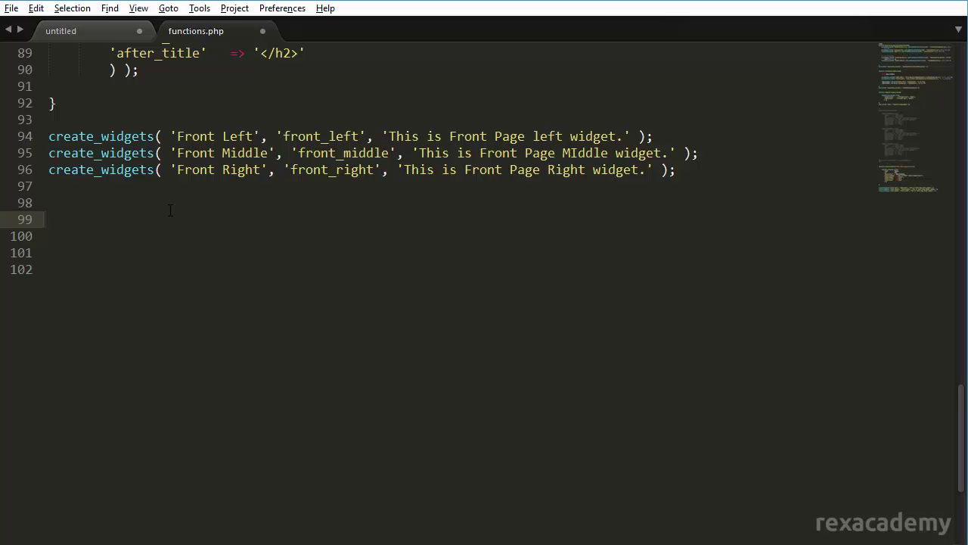
text(add)
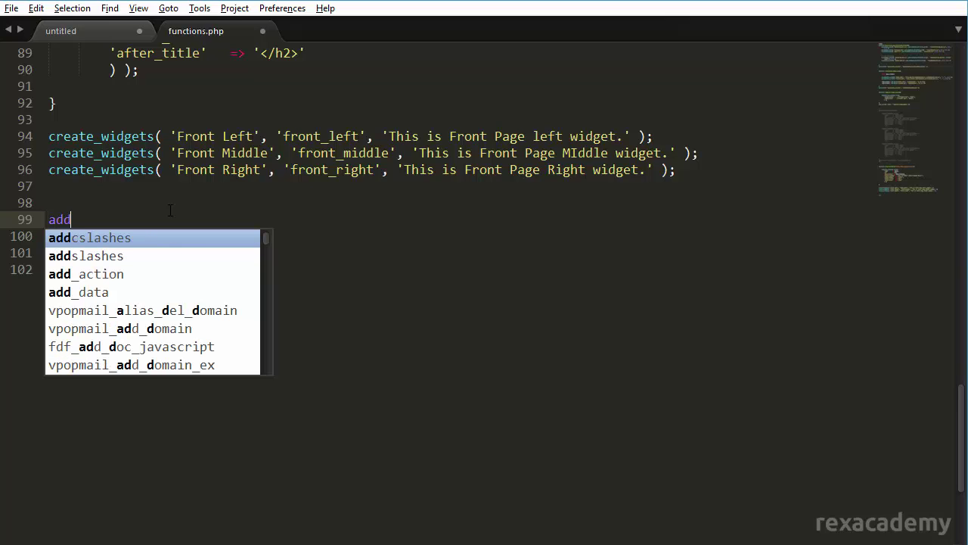
text(_theme)
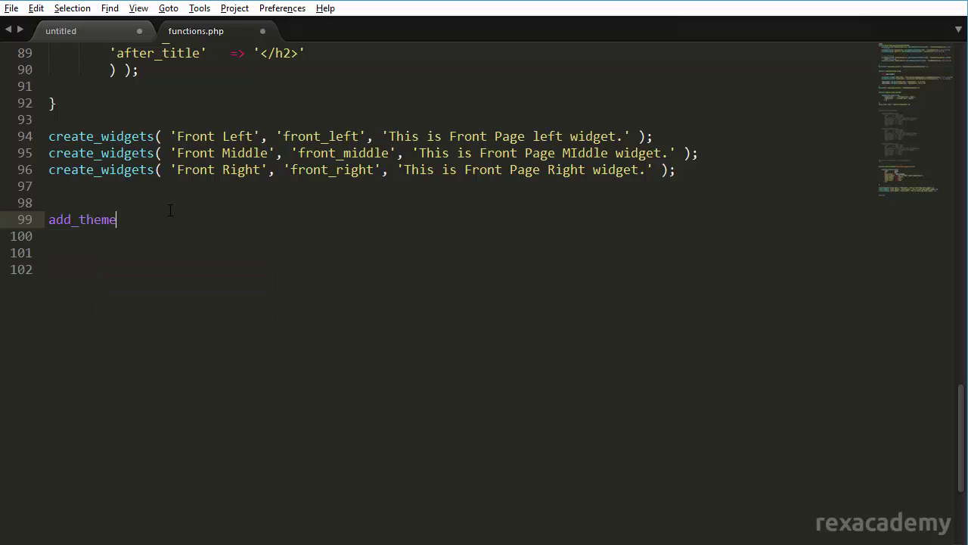
text(_support( ')
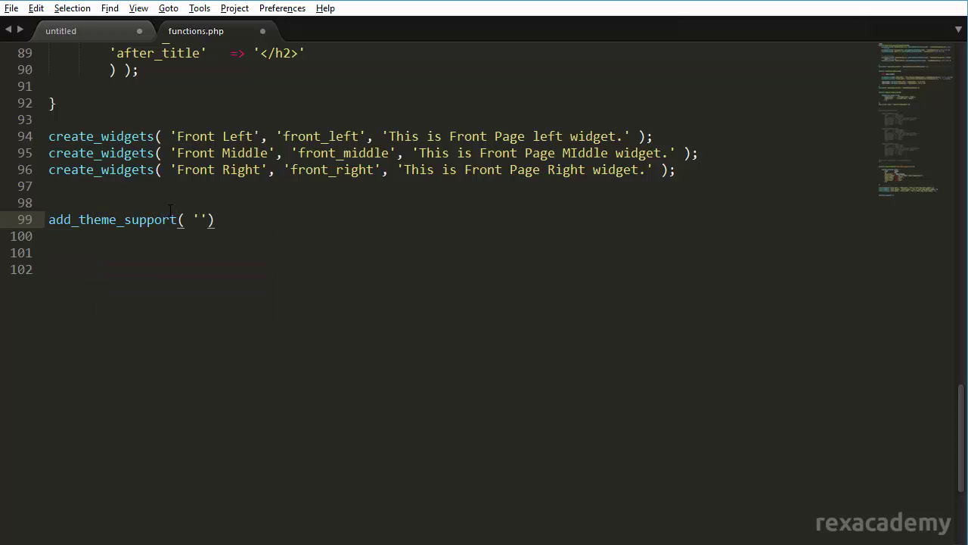
text(post-thumbnails' );)
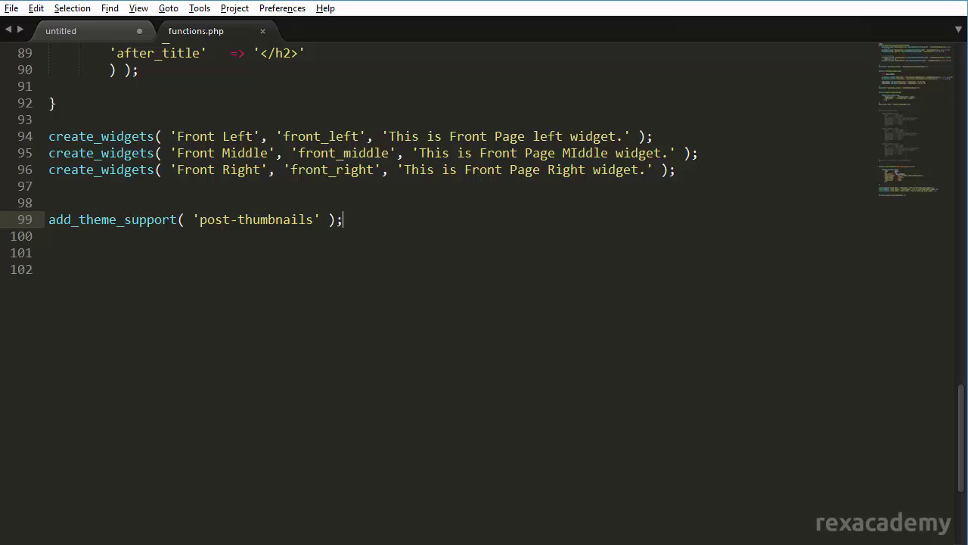
Switch to the browser, decline reloading the slide editor so its content is kept, and publish the slide
key(alt+Tab)
key(F5)
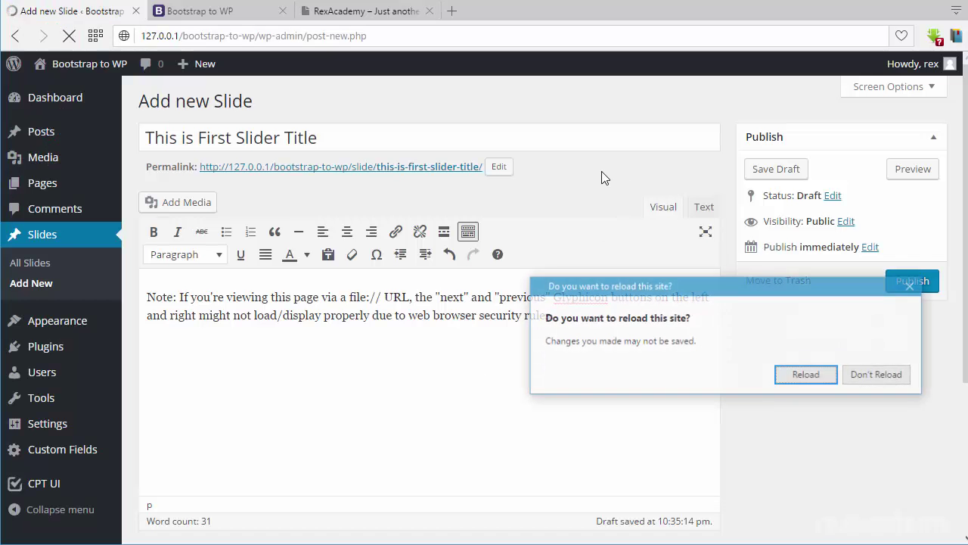
click(878, 375)
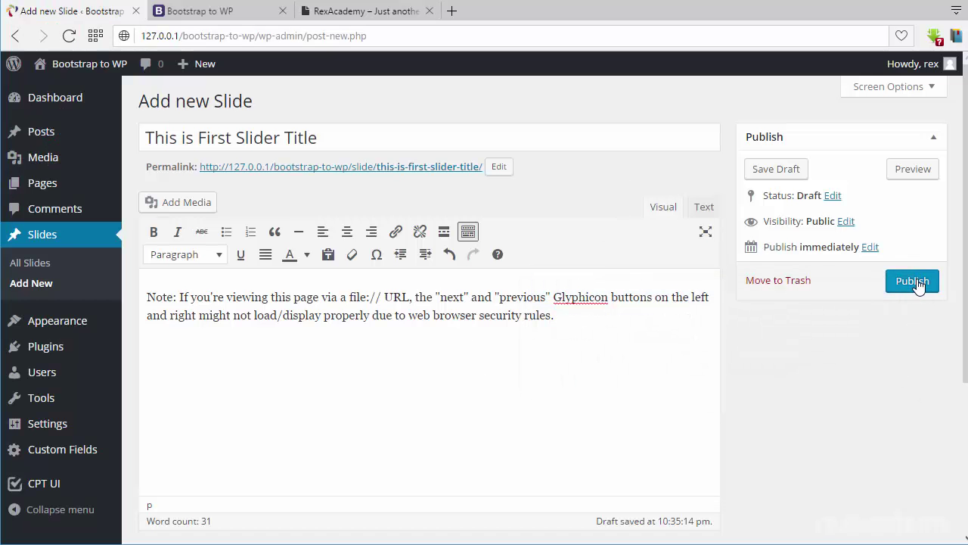
click(914, 278)
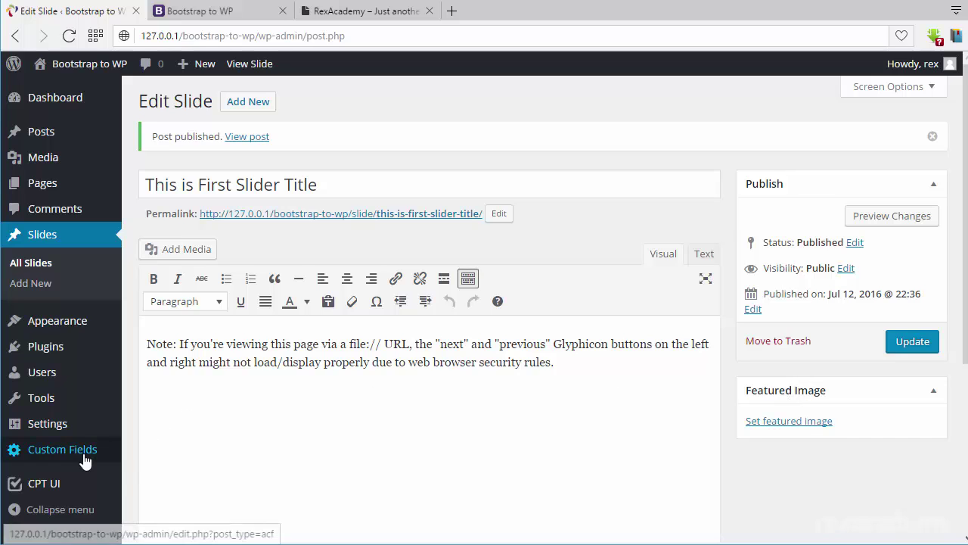
mouse_move(65, 463)
mouse_move(23, 496)
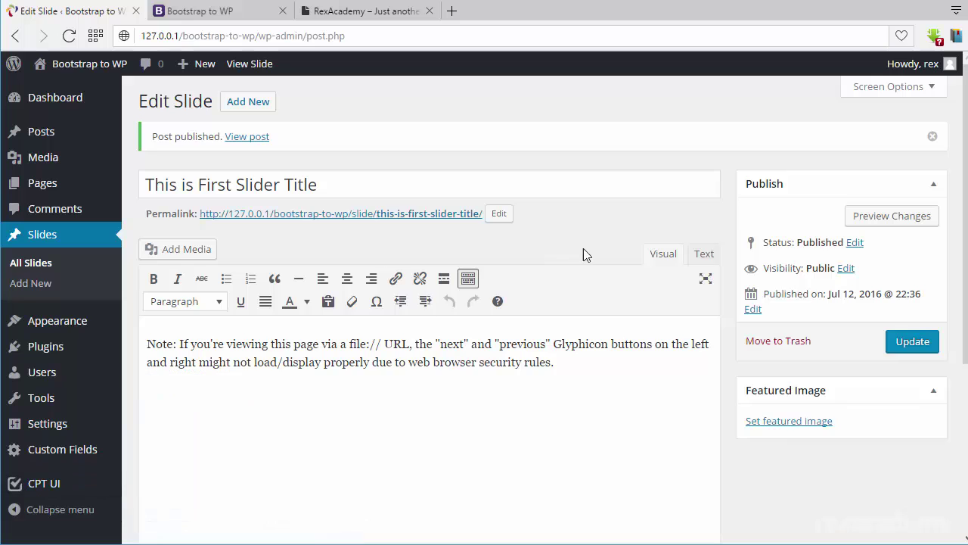
Check the button label on the site's first carousel slide and set the slide's Button Text to "Sign Up Today"
scroll(752, 295, down, 4)
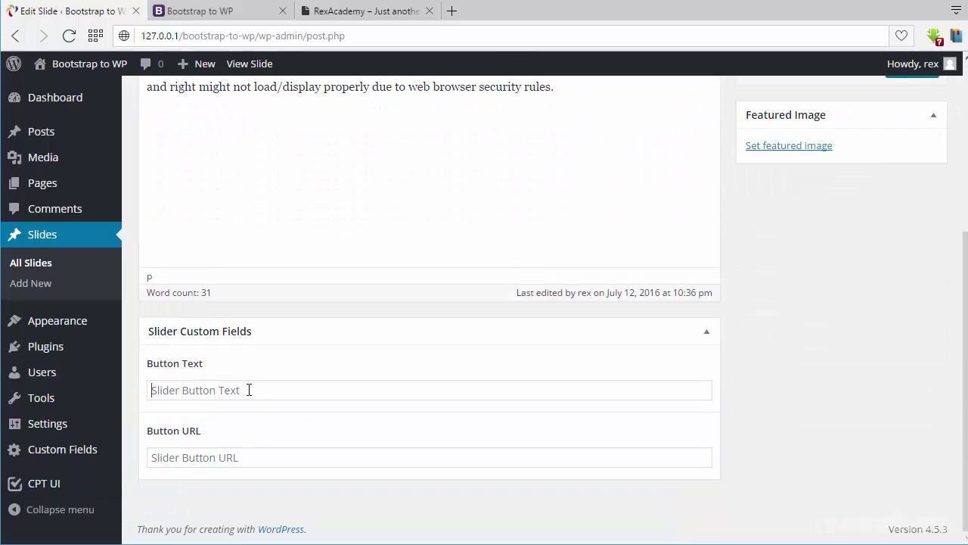
click(249, 389)
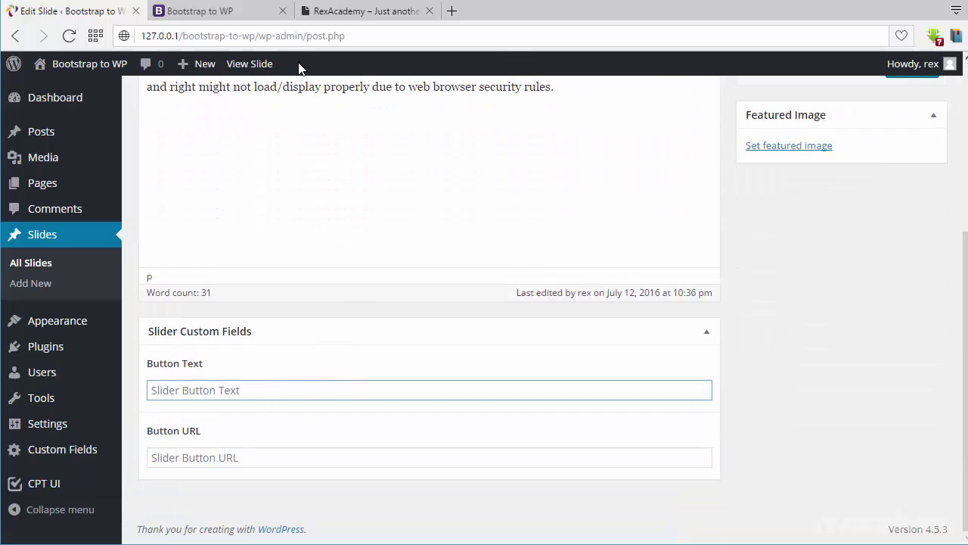
click(231, 14)
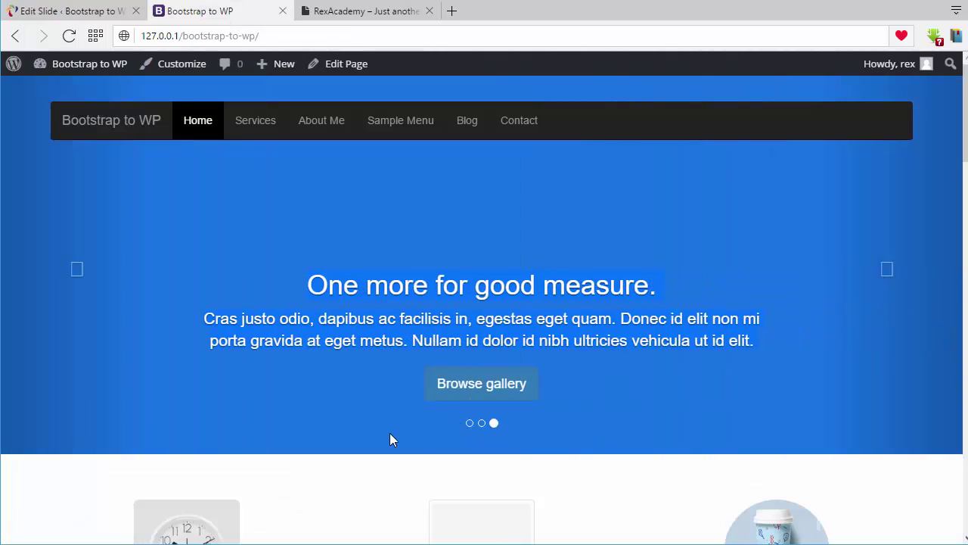
click(401, 417)
click(470, 424)
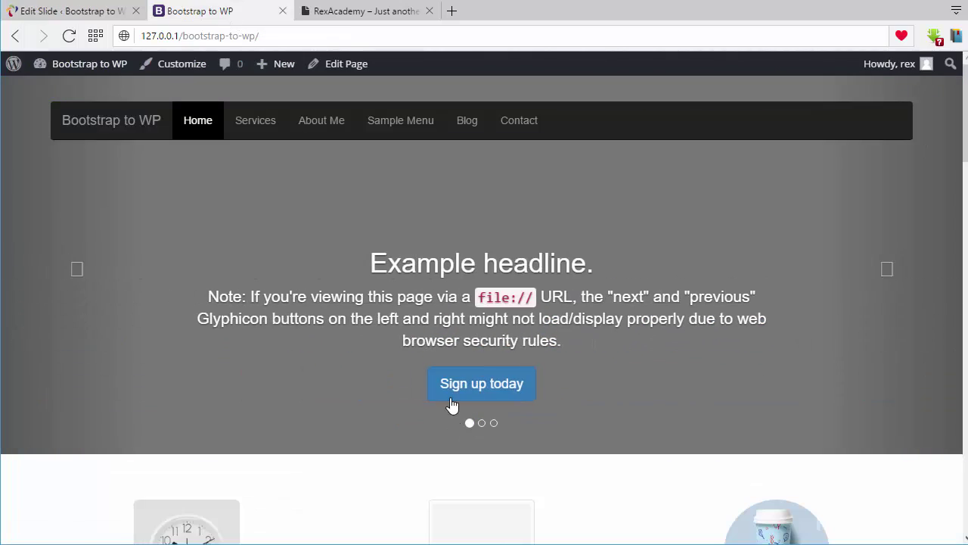
click(64, 12)
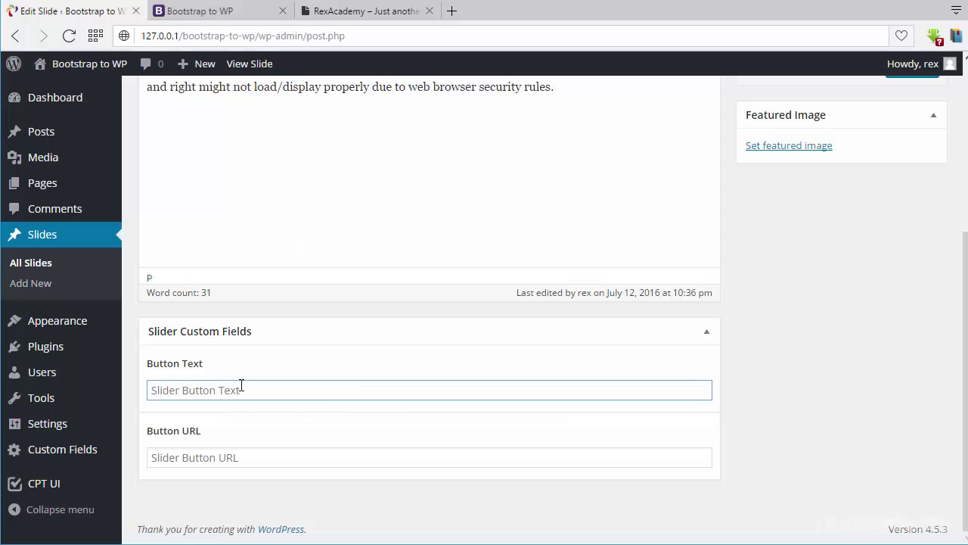
text(Sign Up Today)
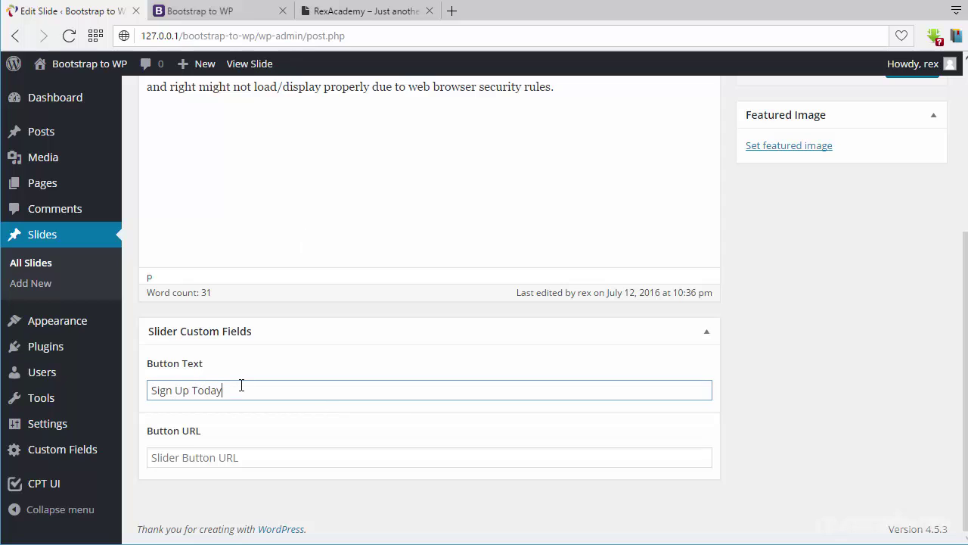
Copy the link of the "How To Create A Custom Metabox" course on the RexAcademy site and paste it as the slide's Button URL
click(275, 464)
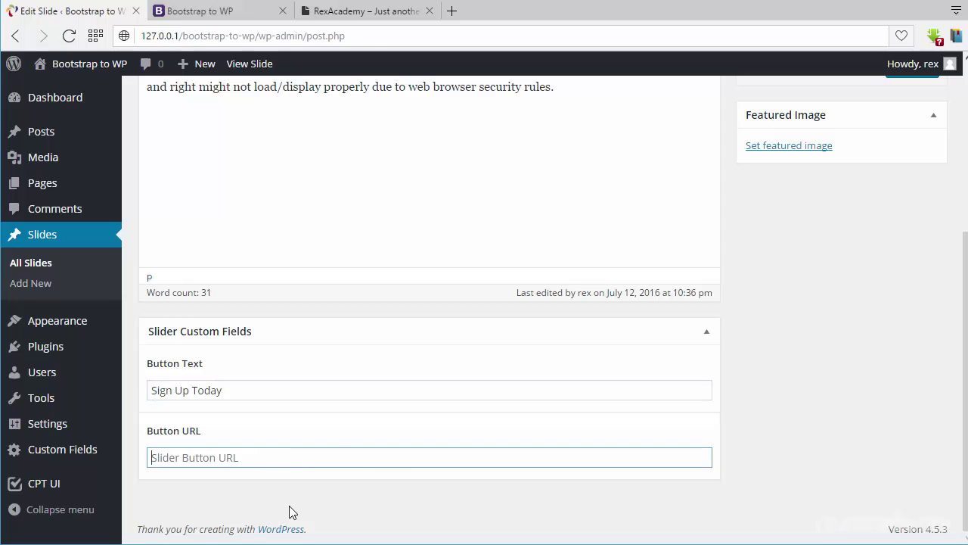
click(367, 12)
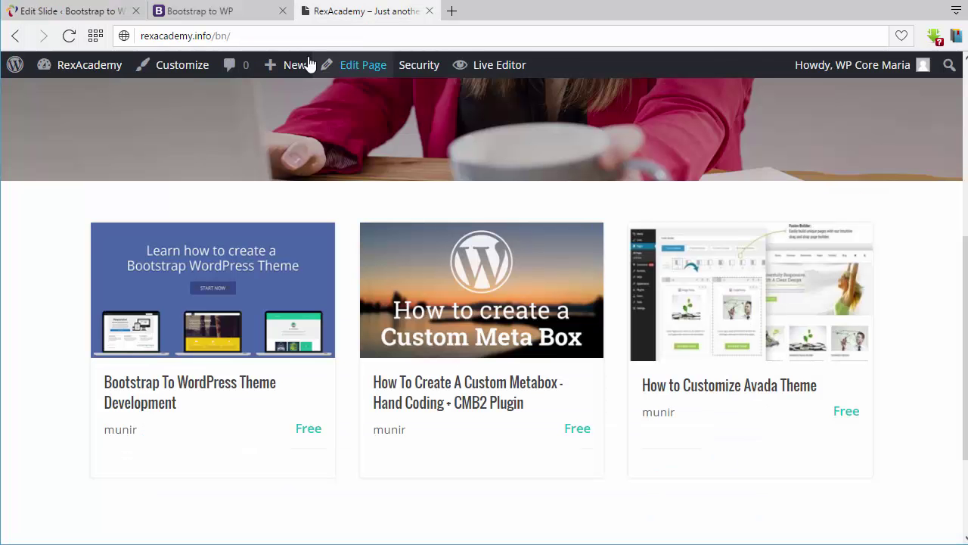
click(272, 35)
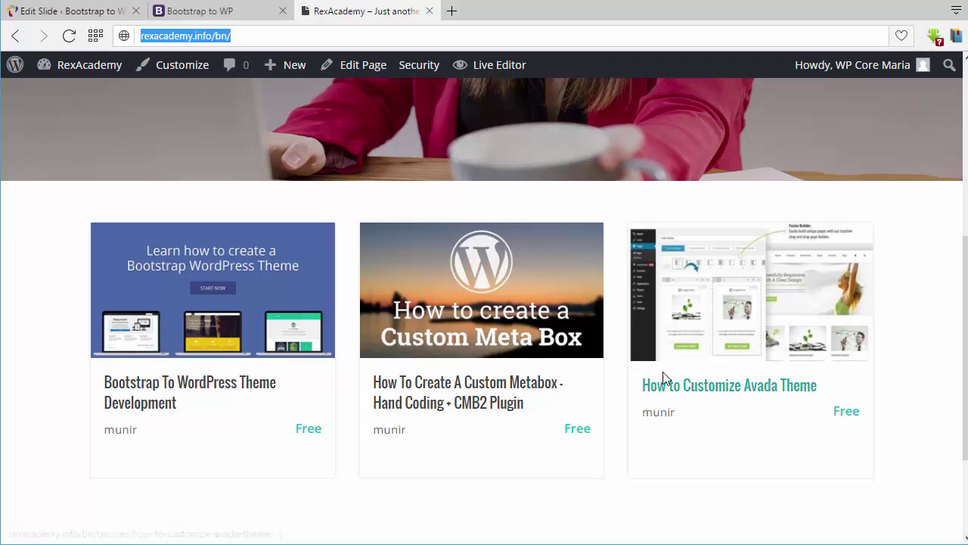
right_click(464, 386)
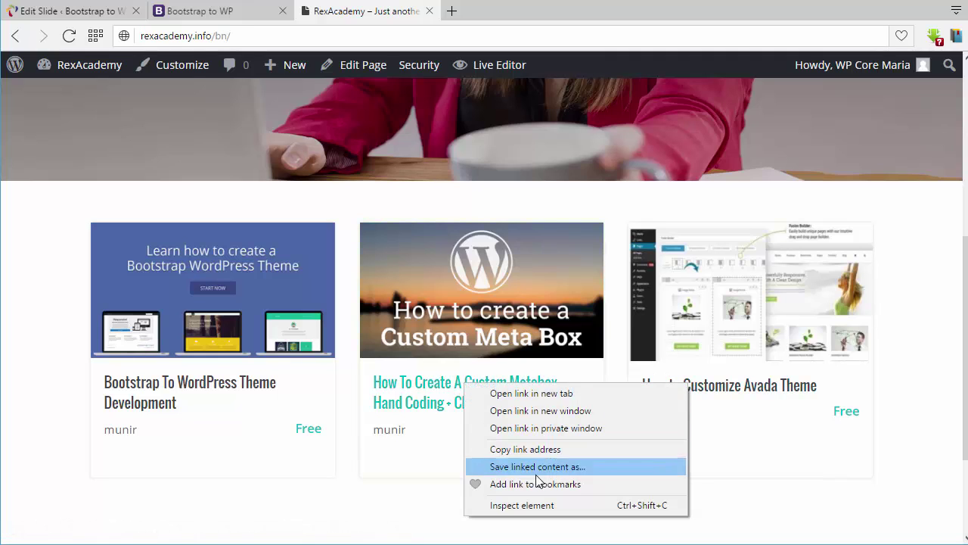
click(532, 449)
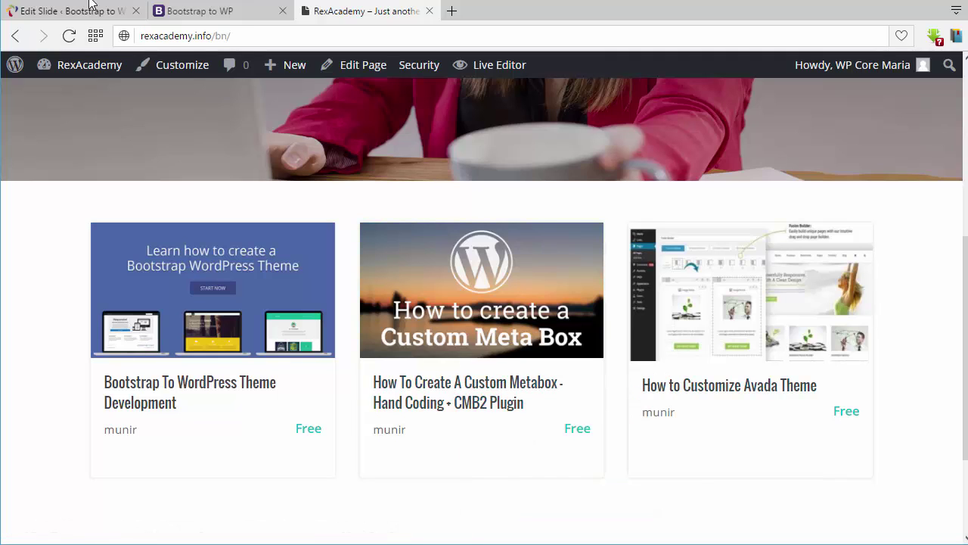
click(86, 10)
click(258, 457)
key(ctrl+v)
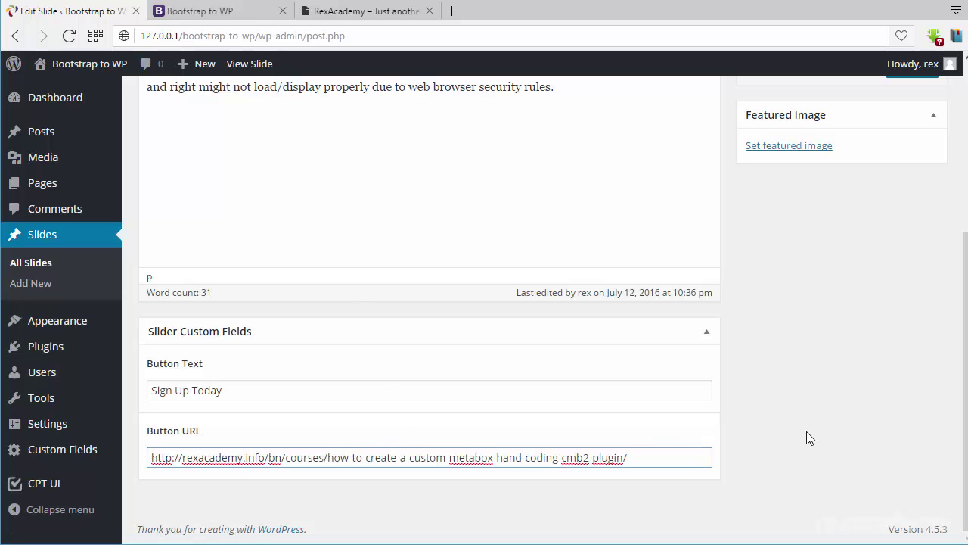
key(Return)
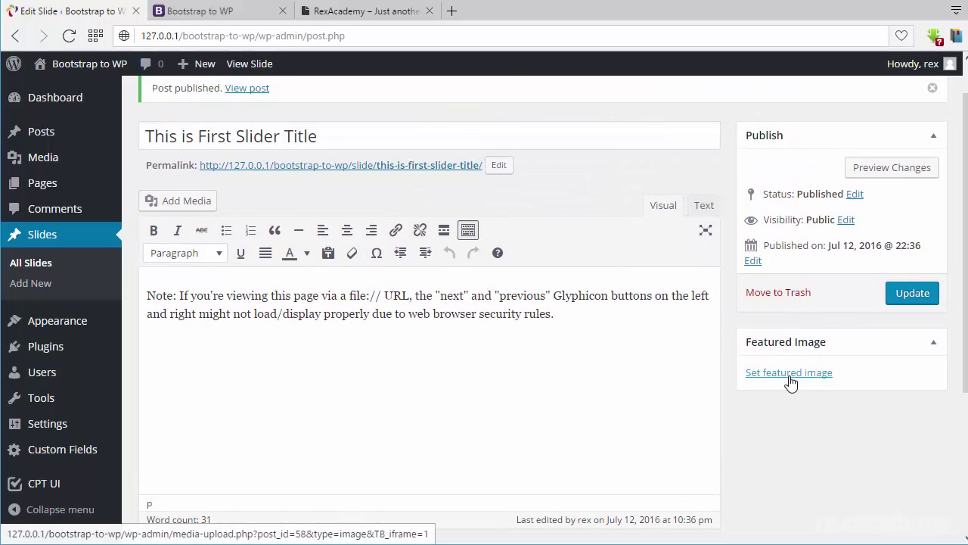
Upload the three slider images to the media library and set slider-1.jpg as the slide's featured image
click(791, 384)
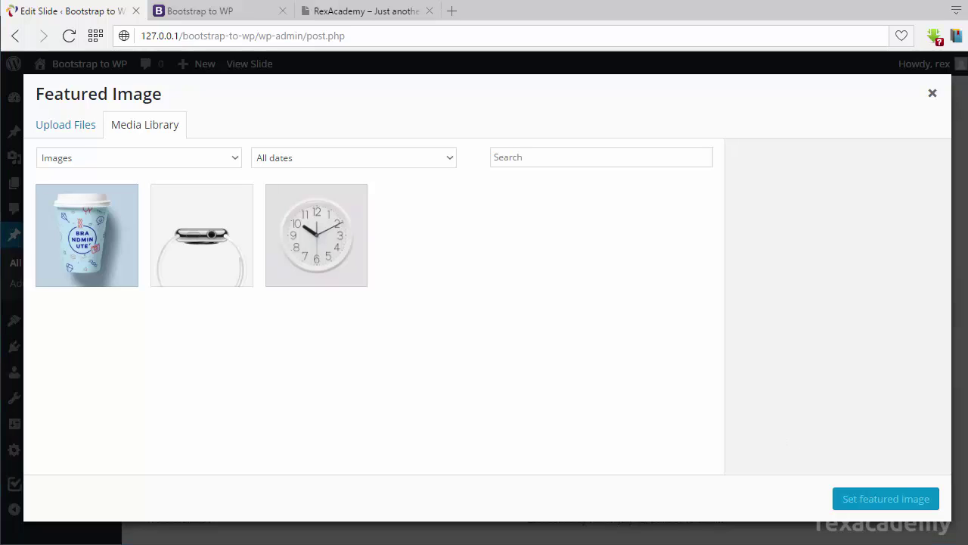
drag(458, 366, 368, 151)
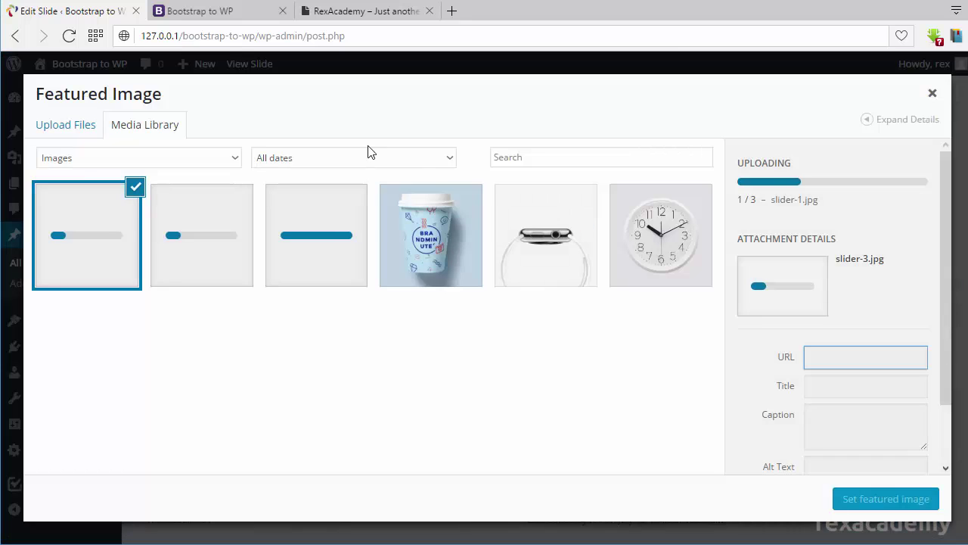
click(220, 15)
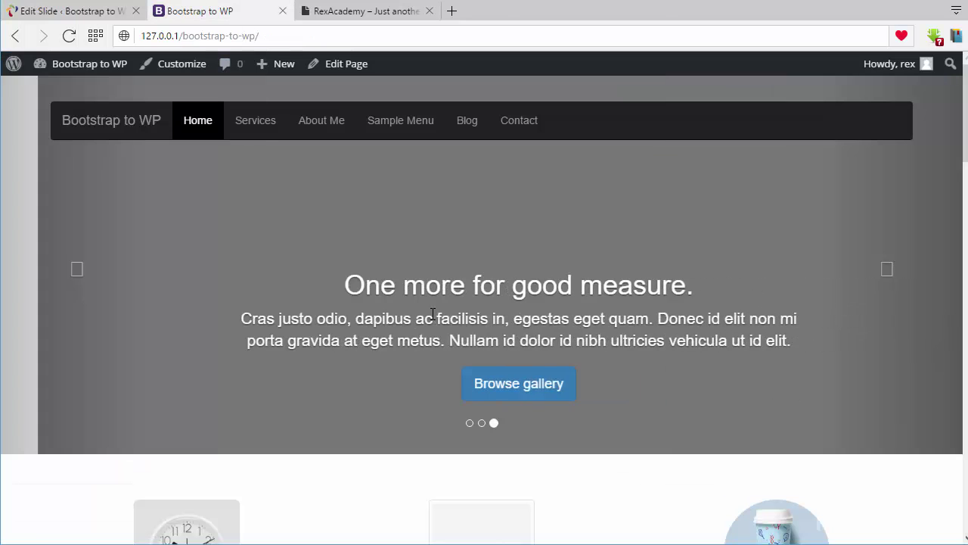
click(89, 12)
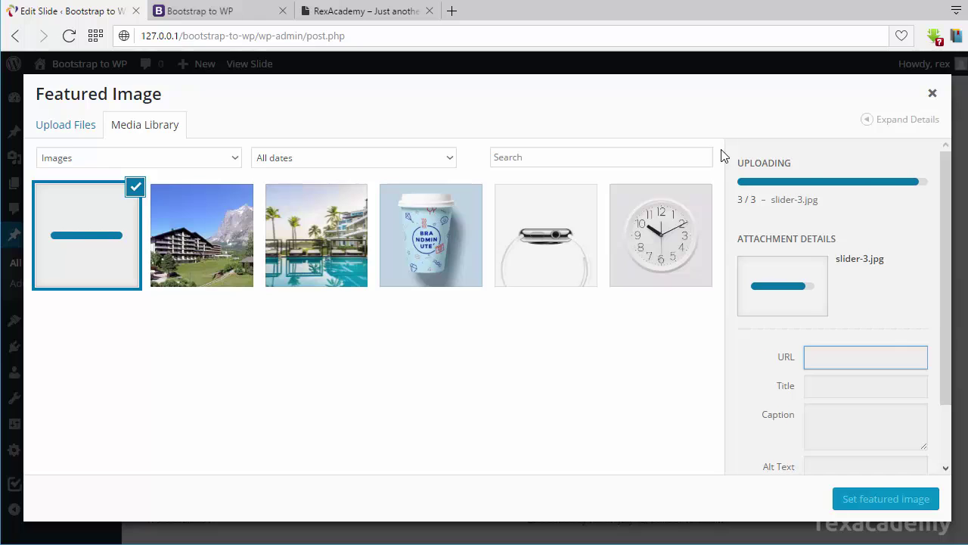
click(319, 241)
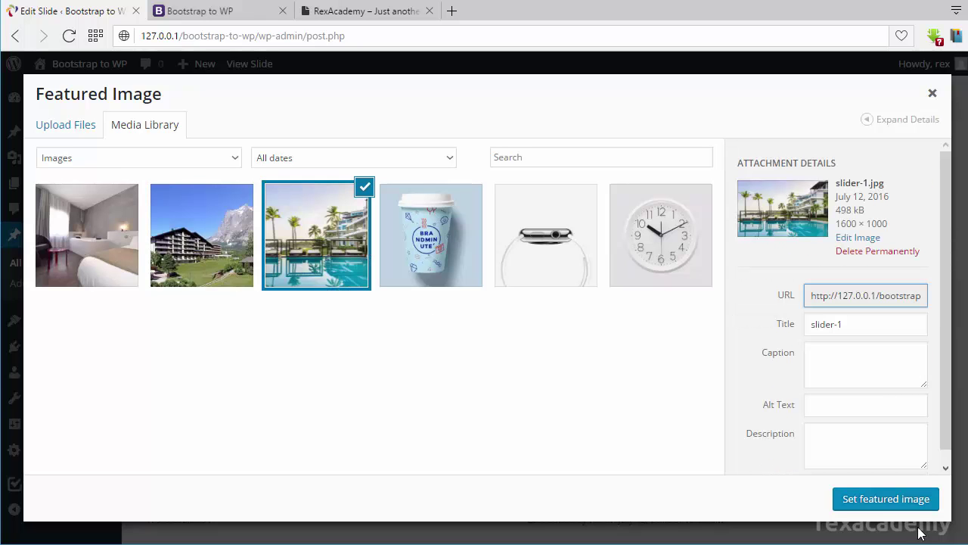
click(883, 504)
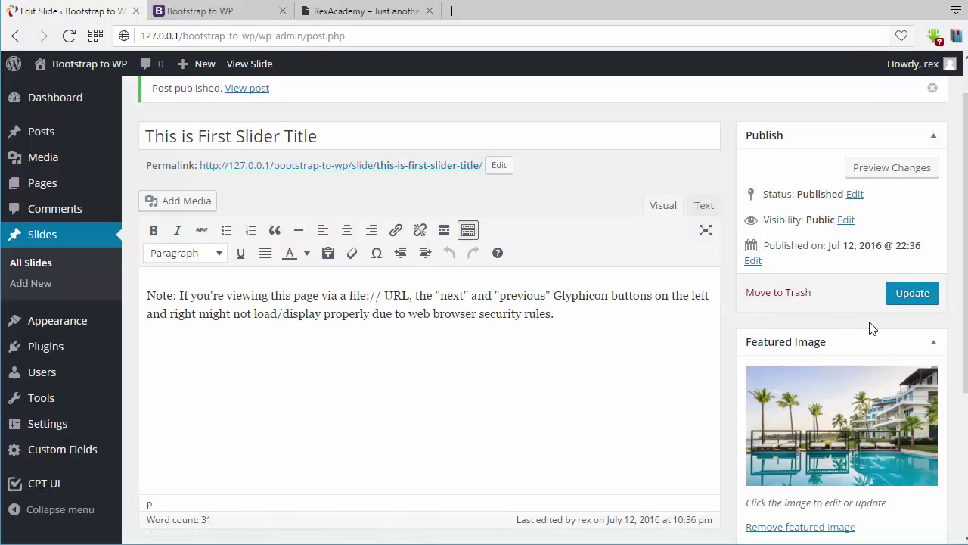
Copy the featured image's title "slider-1" into its alt text and update the slide
scroll(869, 329, down, 3)
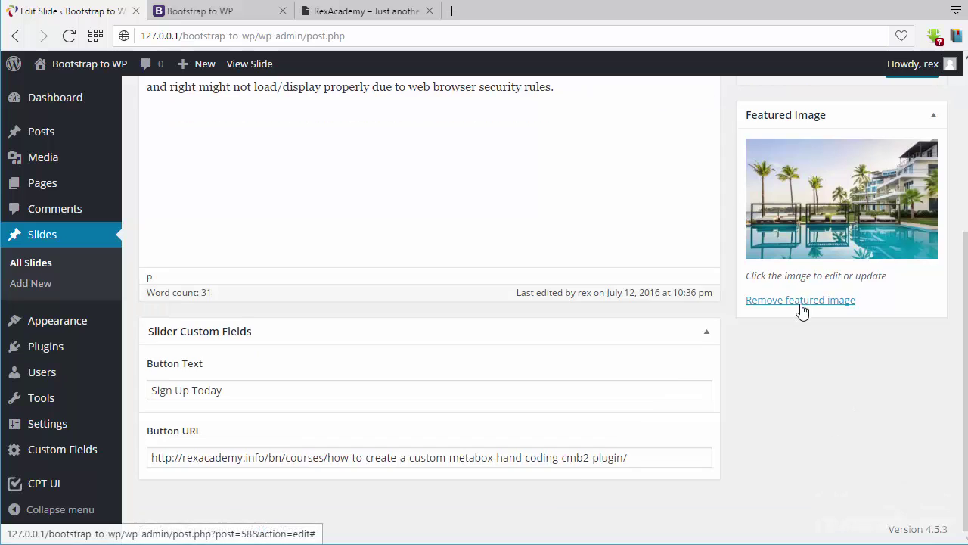
click(802, 223)
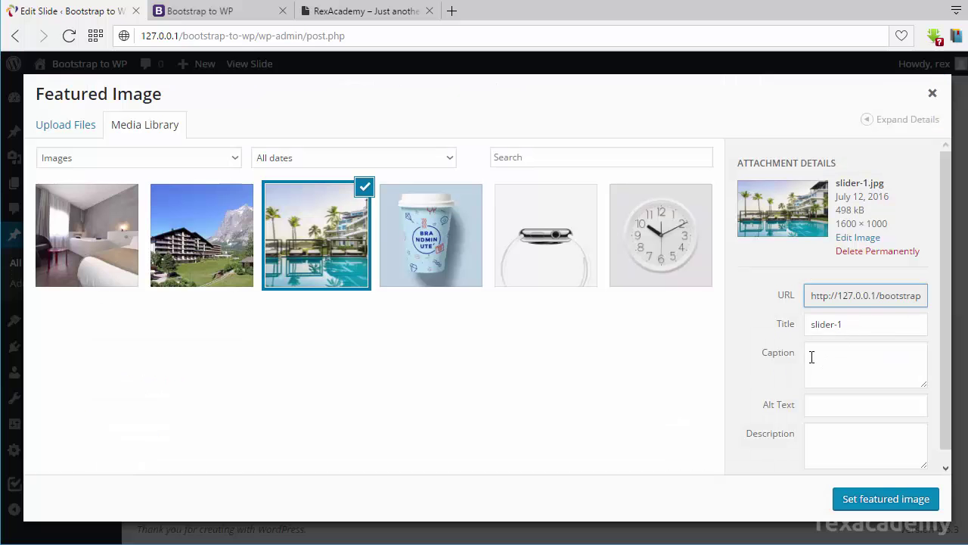
click(838, 367)
click(825, 405)
drag(870, 323, 754, 328)
key(ctrl+c)
click(862, 404)
key(ctrl+v)
click(888, 501)
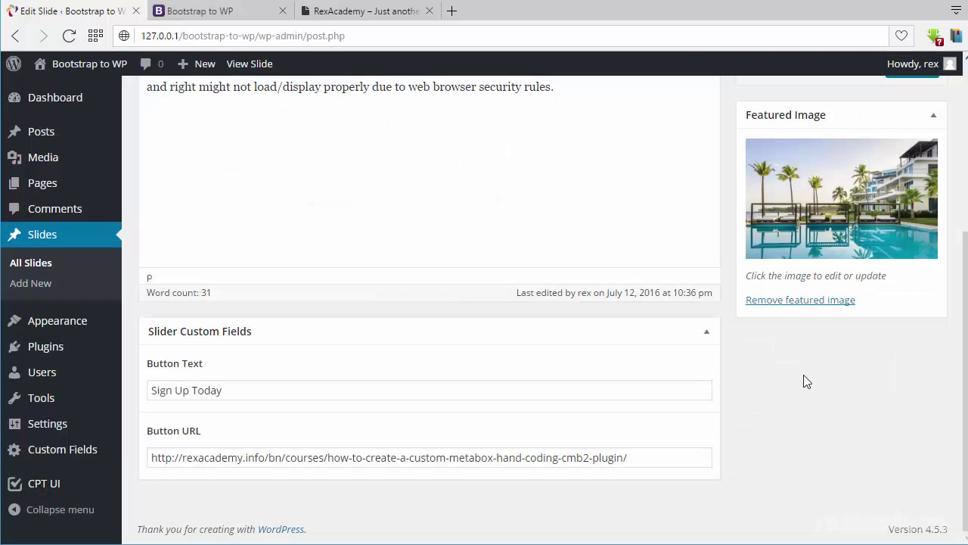
scroll(823, 361, up, 5)
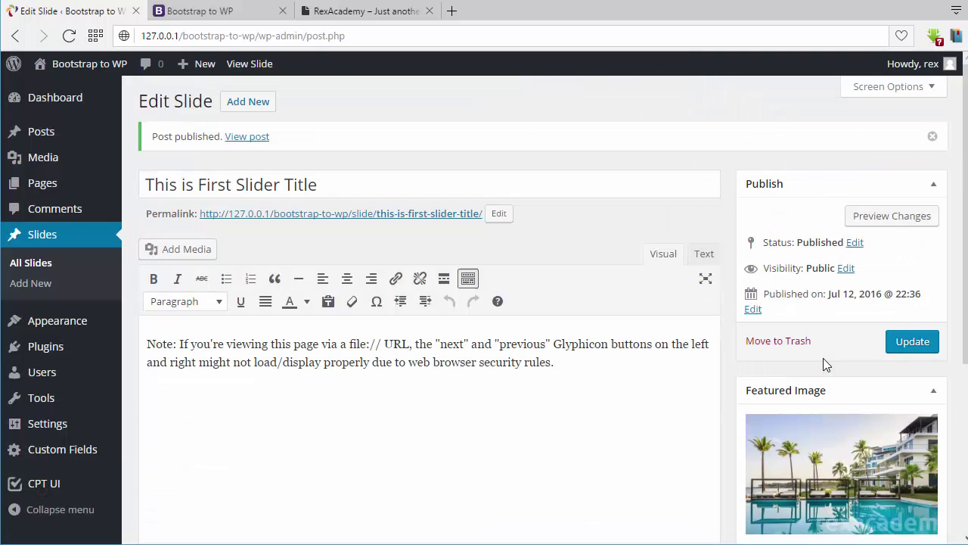
click(914, 342)
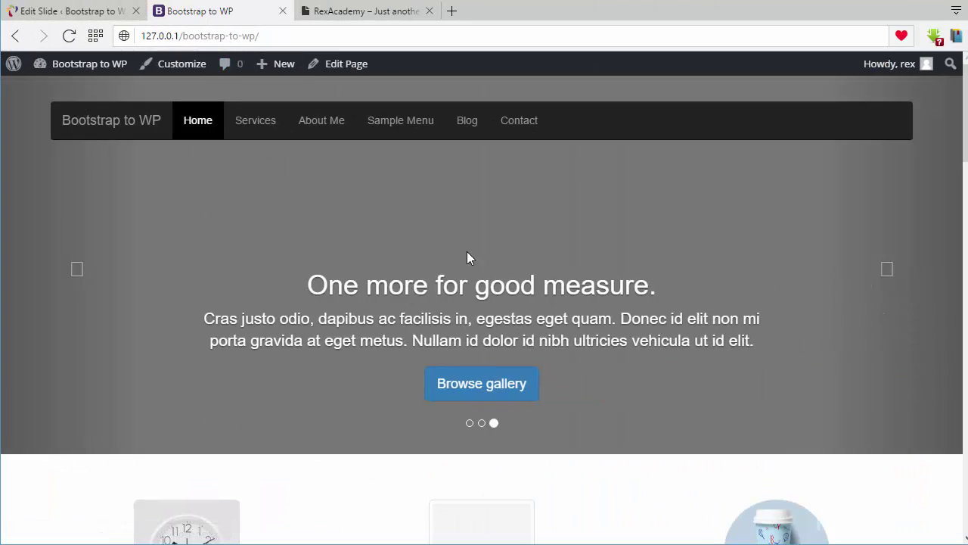
Switch to the bootstrap-to-wp theme folder and open slider.php in the code editor
key(alt+Tab)
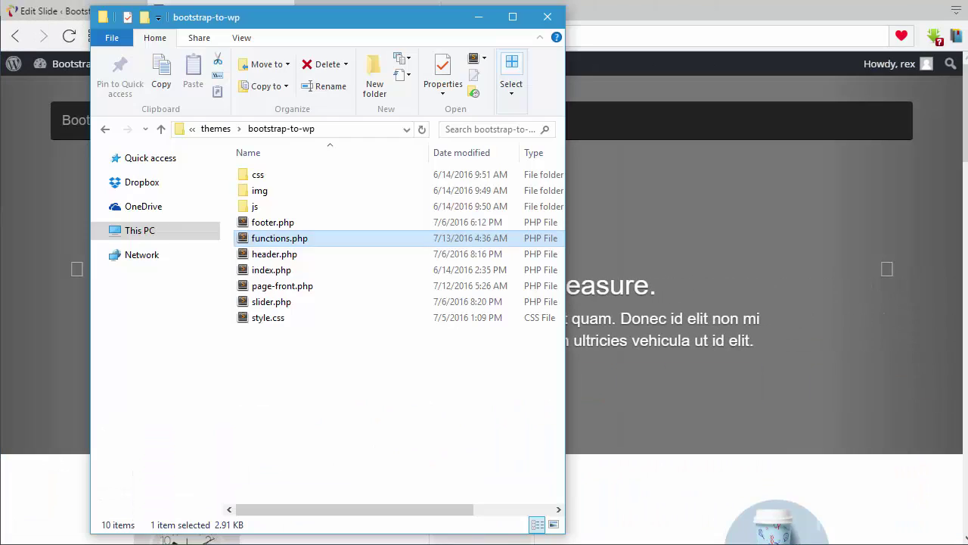
click(300, 354)
click(270, 303)
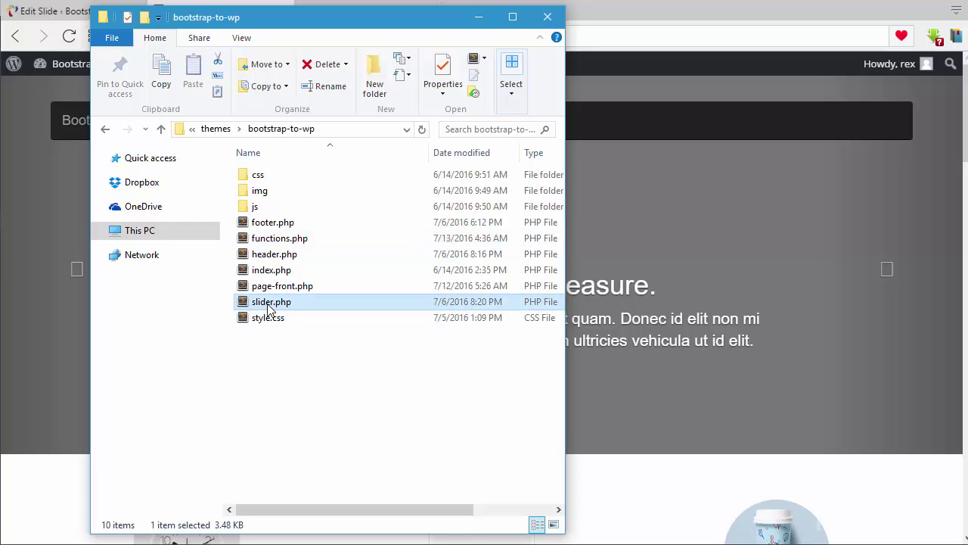
double_click(291, 303)
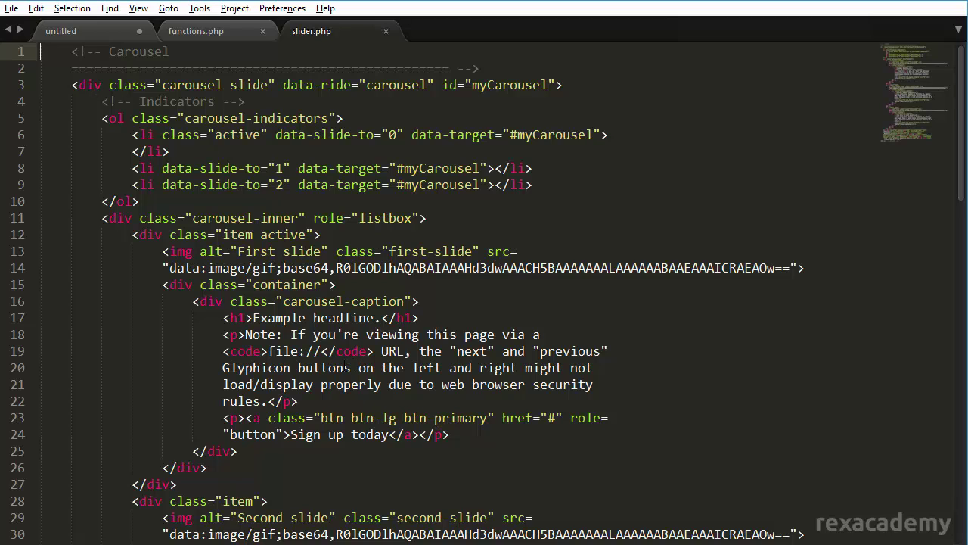
Move the carousel control links off the carousel-inner closing tag's line, with a blank line above and below them
scroll(309, 377, down, 18)
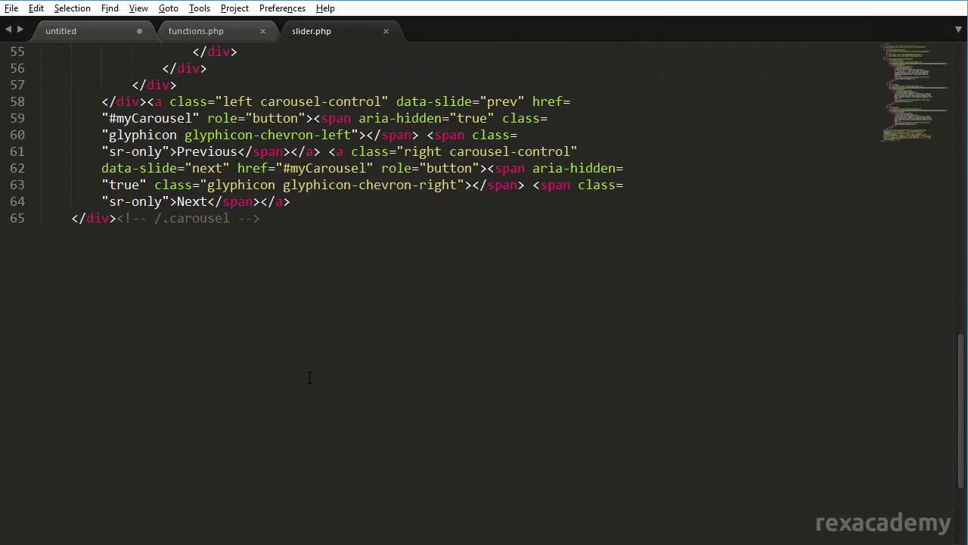
scroll(305, 366, up, 3)
scroll(141, 262, down, 1)
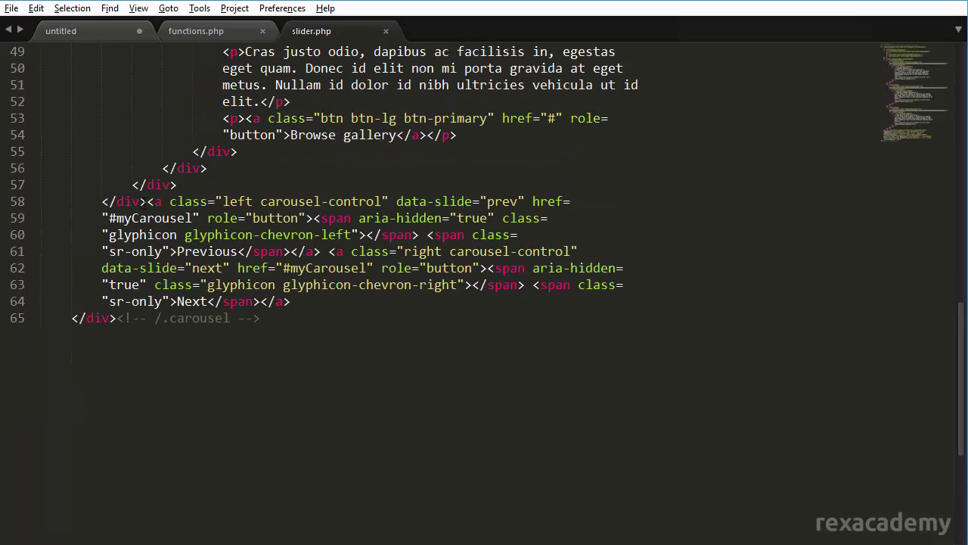
click(146, 202)
key(Return)
key(Return)
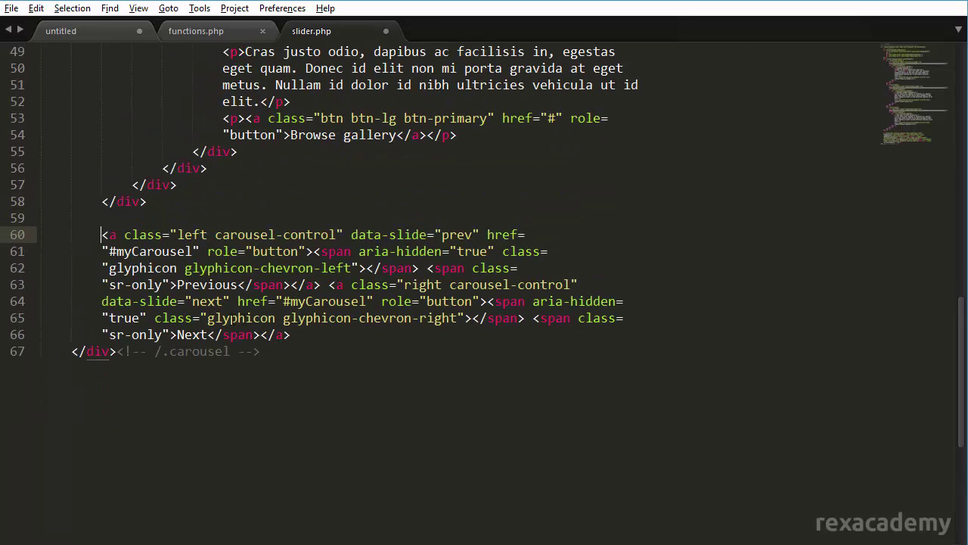
click(301, 338)
key(Return)
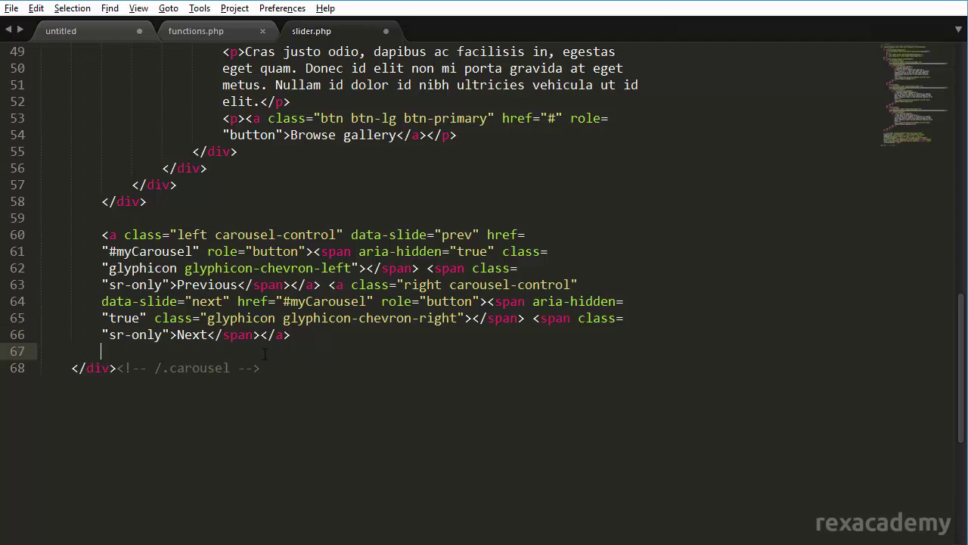
Add a blank line after the indicators' closing ol tag and another below the opening myCarousel div
scroll(292, 353, up, 16)
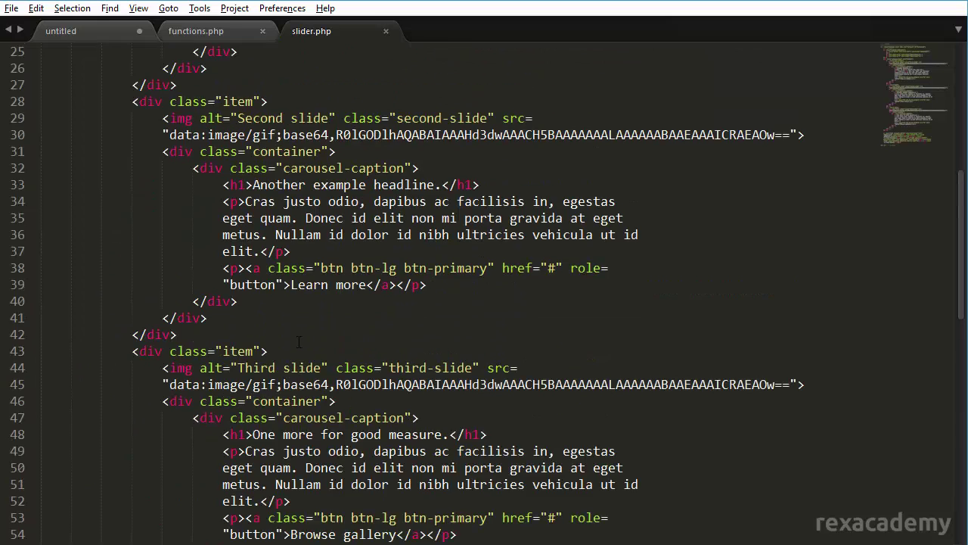
click(165, 208)
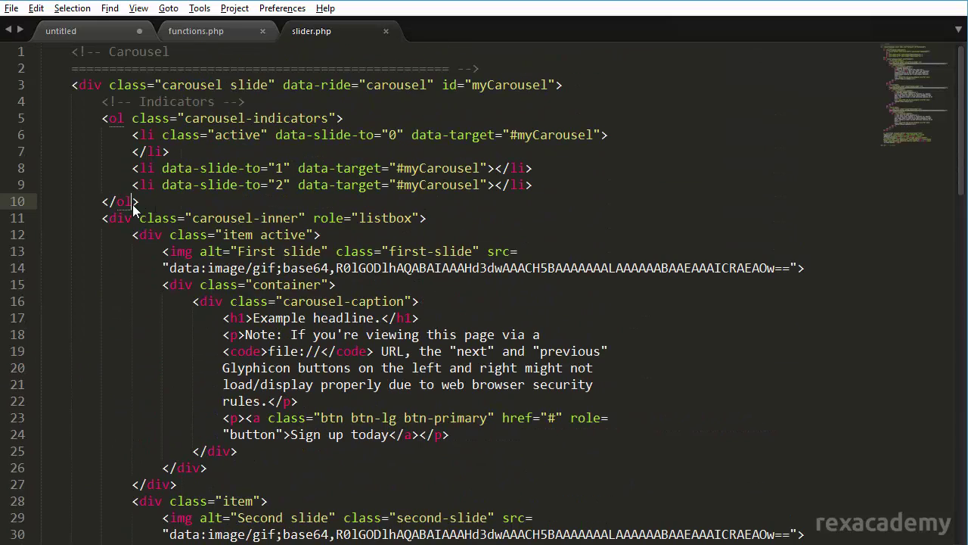
key(Return)
click(563, 85)
key(Return)
click(154, 268)
scroll(154, 268, down, 2)
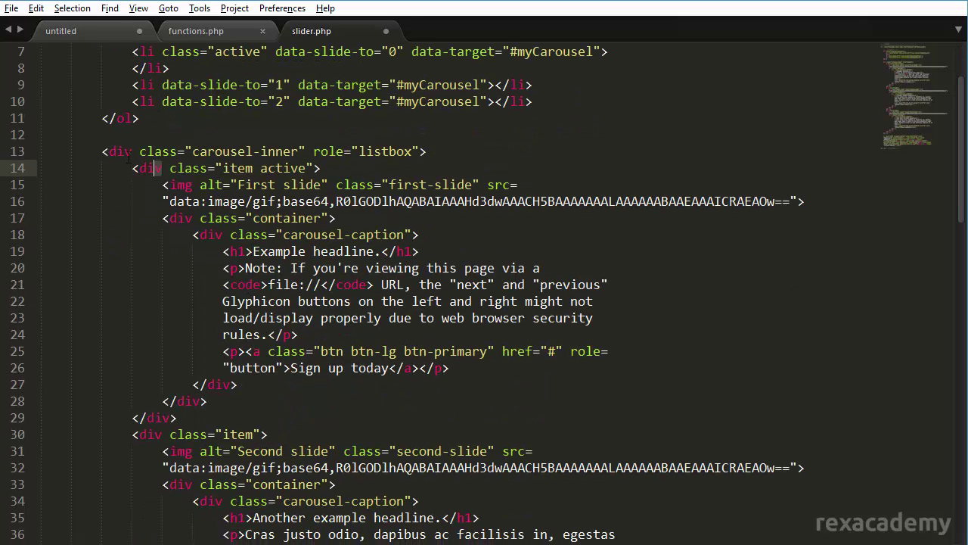
click(127, 152)
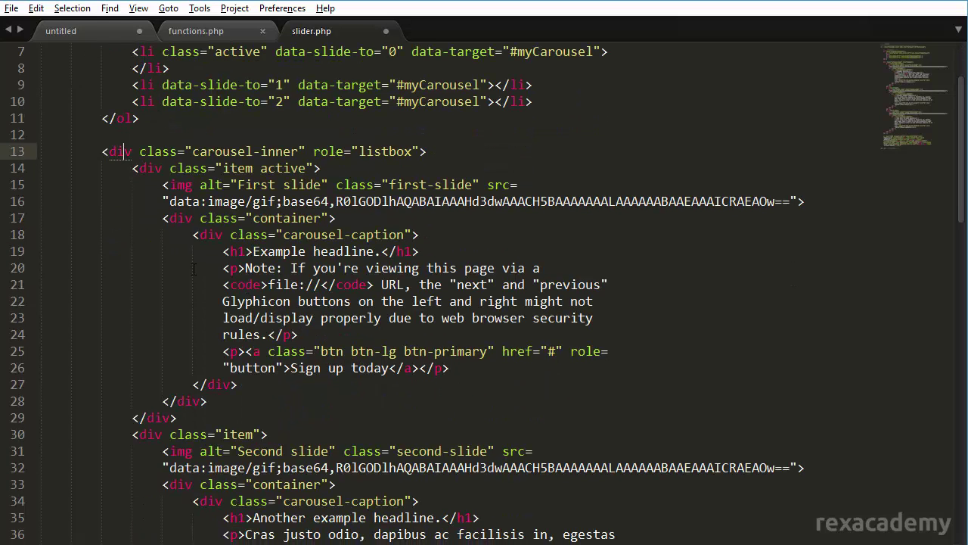
Add blank lines after the first slide's closing div and directly below the opening carousel-inner div
click(195, 421)
key(Return)
click(140, 453)
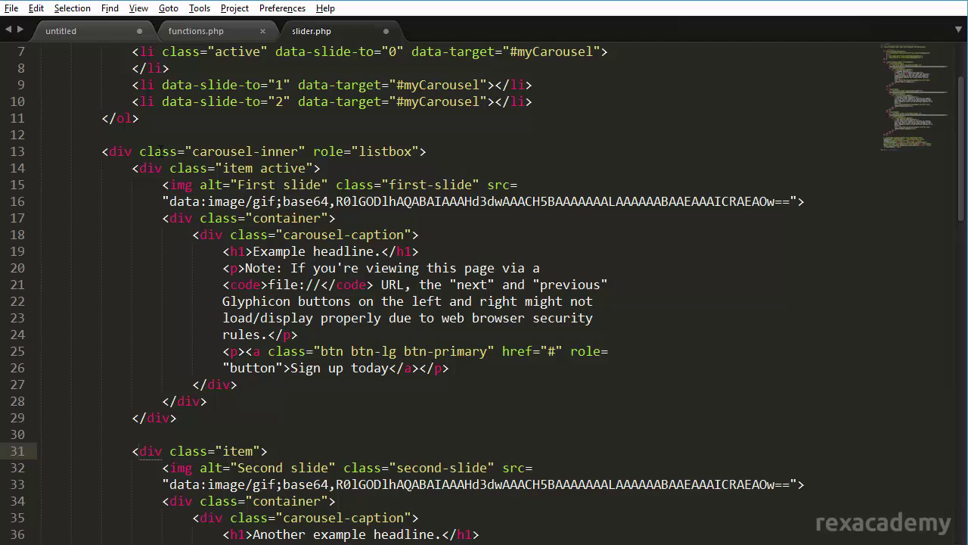
click(157, 167)
click(459, 152)
key(Return)
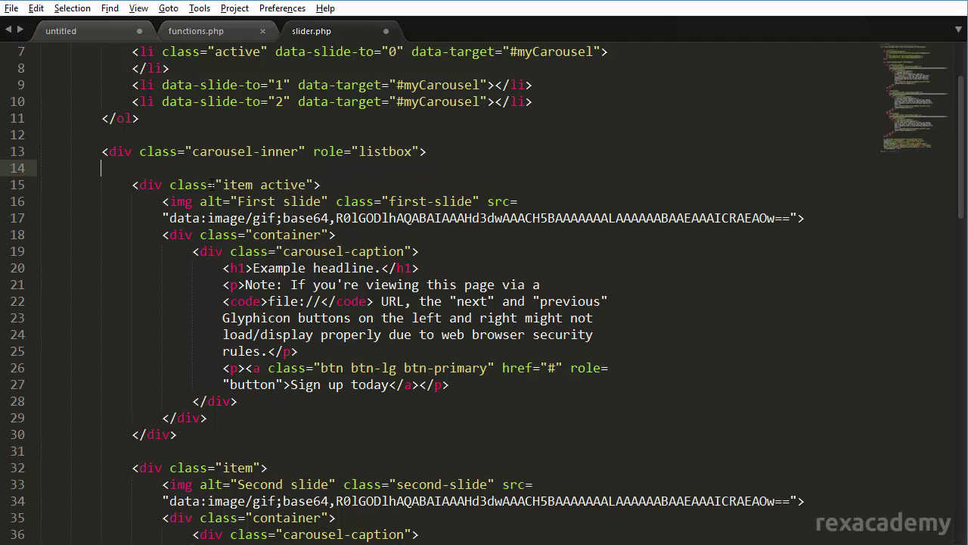
click(135, 185)
Add a blank line after the second and after the third slide item, and save slider.php
scroll(302, 302, down, 5)
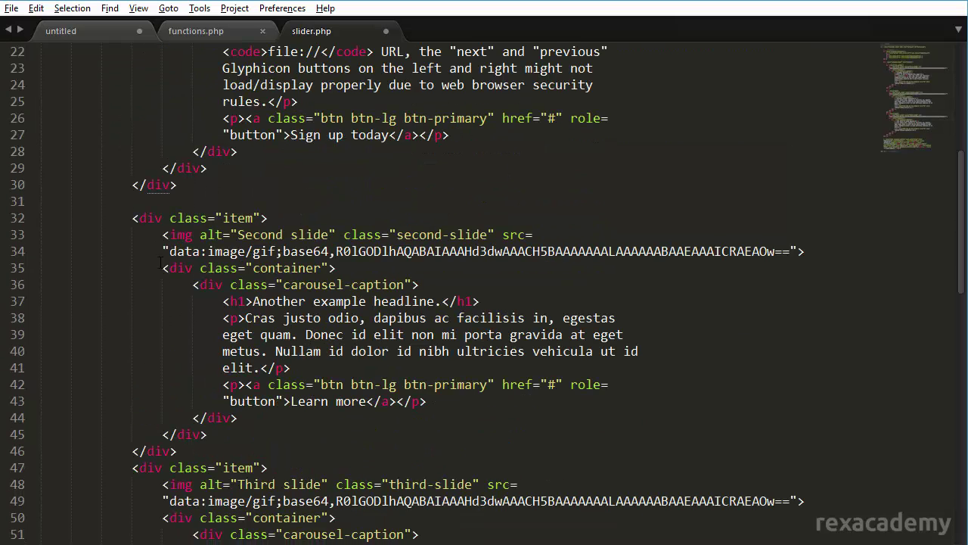
click(155, 218)
click(197, 448)
key(Return)
scroll(197, 446, down, 3)
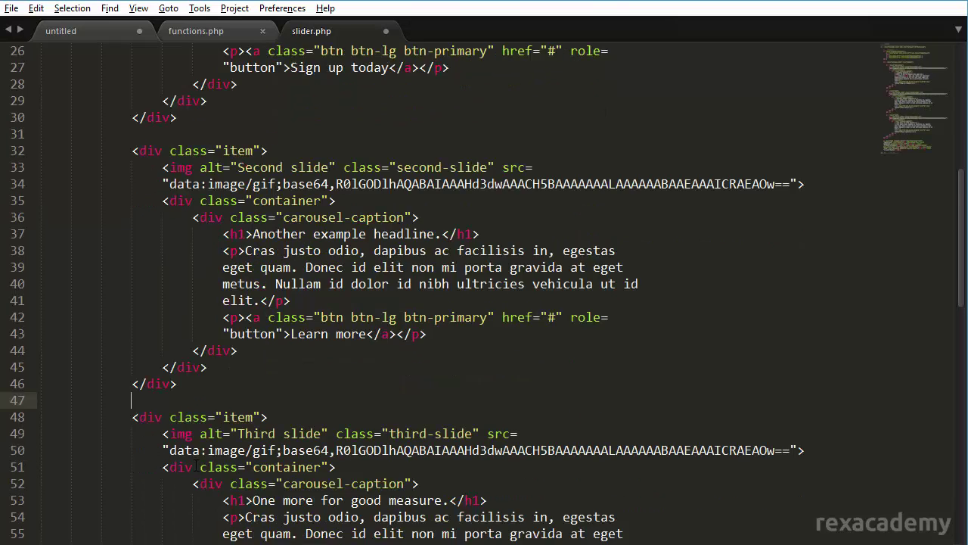
click(156, 331)
scroll(197, 417, down, 4)
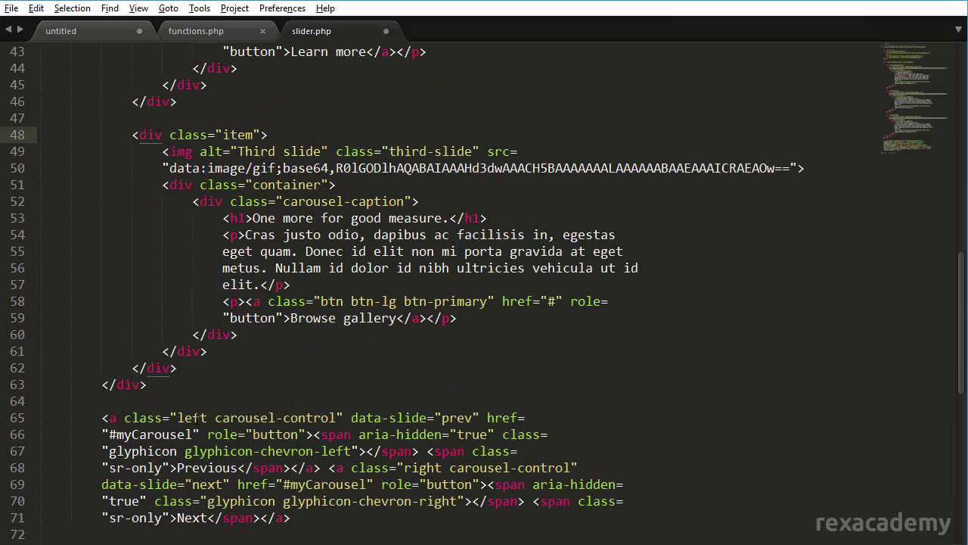
click(179, 368)
key(Return)
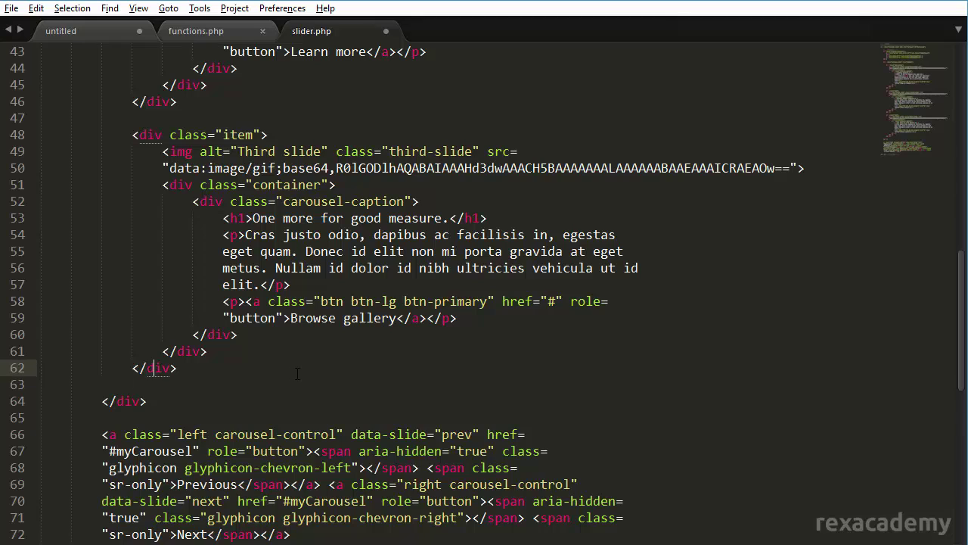
key(ctrl+s)
Join the first slide image's src value to its img tag on one line and save the file
scroll(345, 342, up, 5)
scroll(345, 342, up, 7)
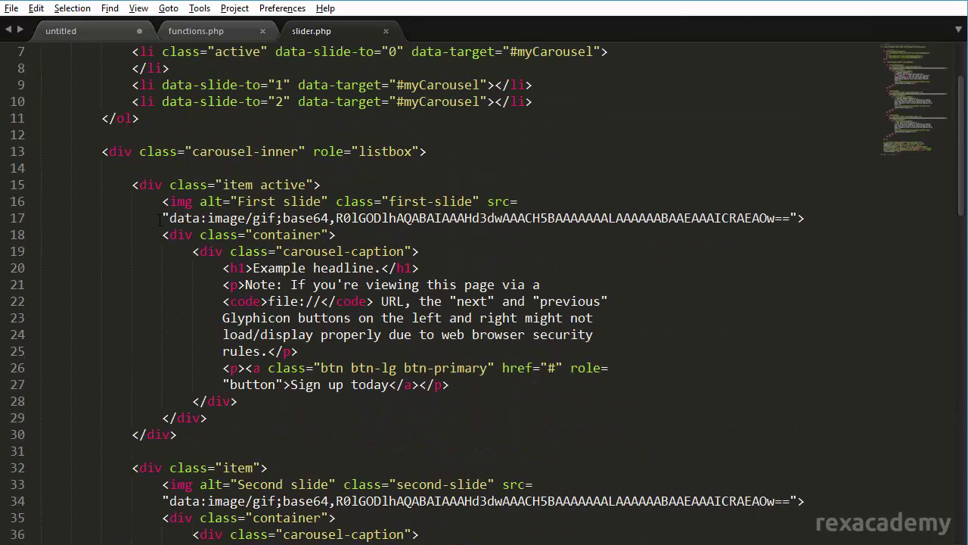
drag(162, 218, 532, 207)
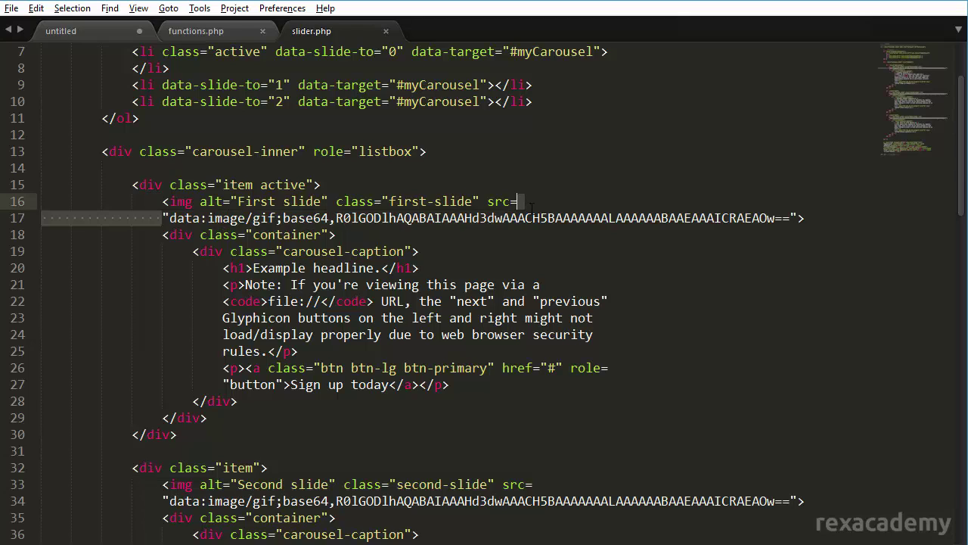
key(BackSpace)
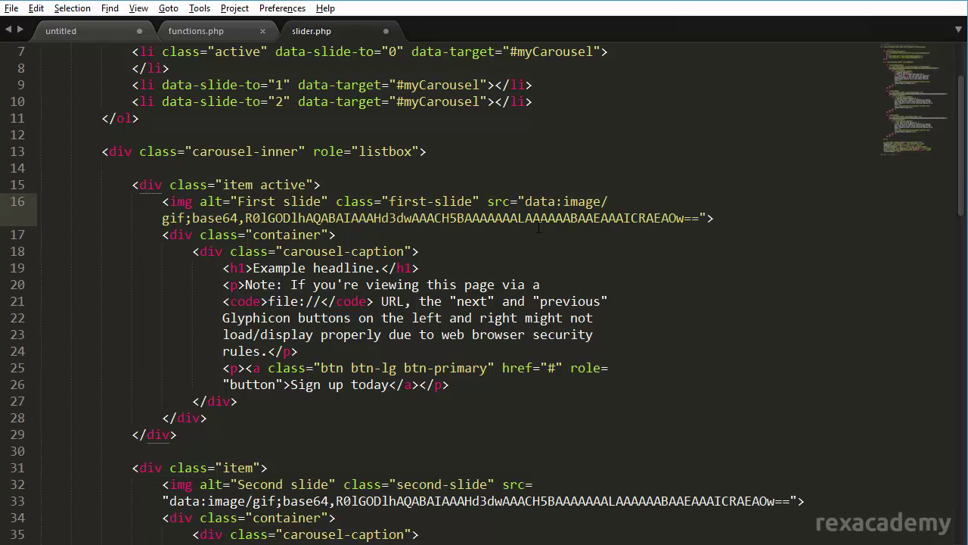
key(ctrl+s)
click(143, 186)
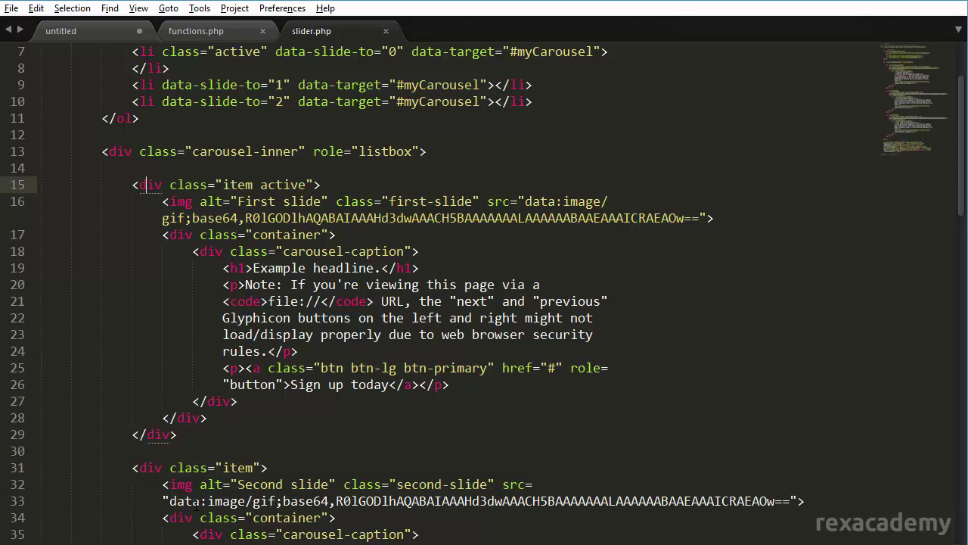
Insert an empty multi-line PHP block inside the carousel-inner div, above the first slide item
click(445, 151)
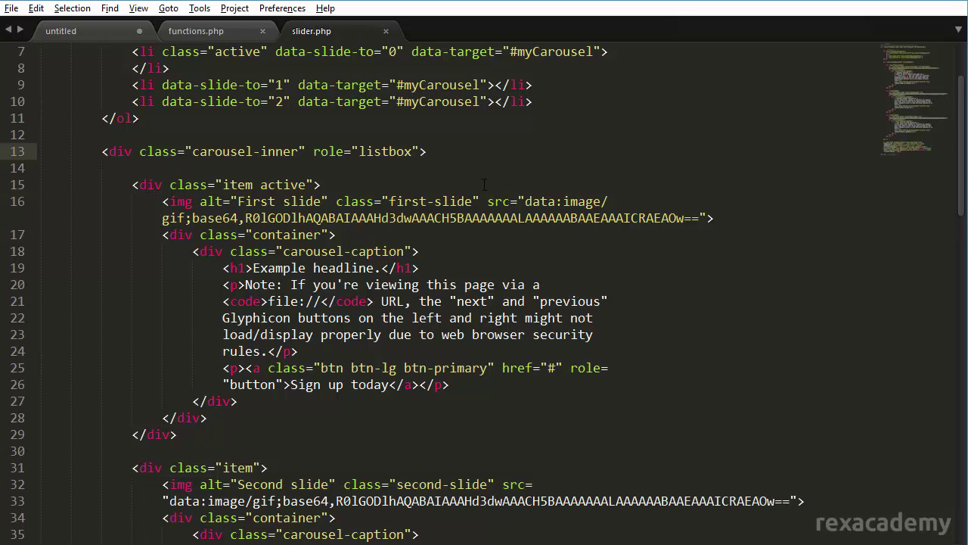
key(Return)
key(Return)
text(php)
key(Tab)
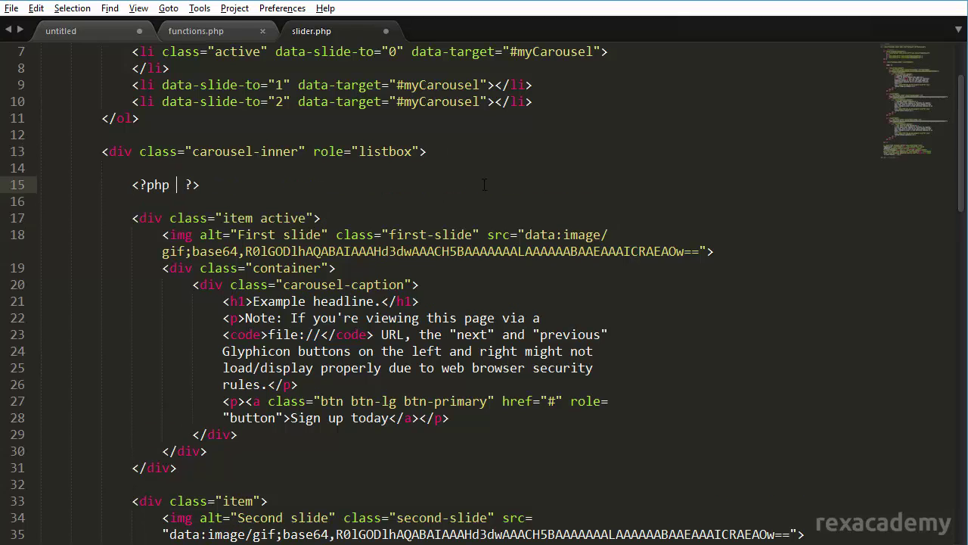
key(Return)
key(Return)
key(Up)
key(Tab)
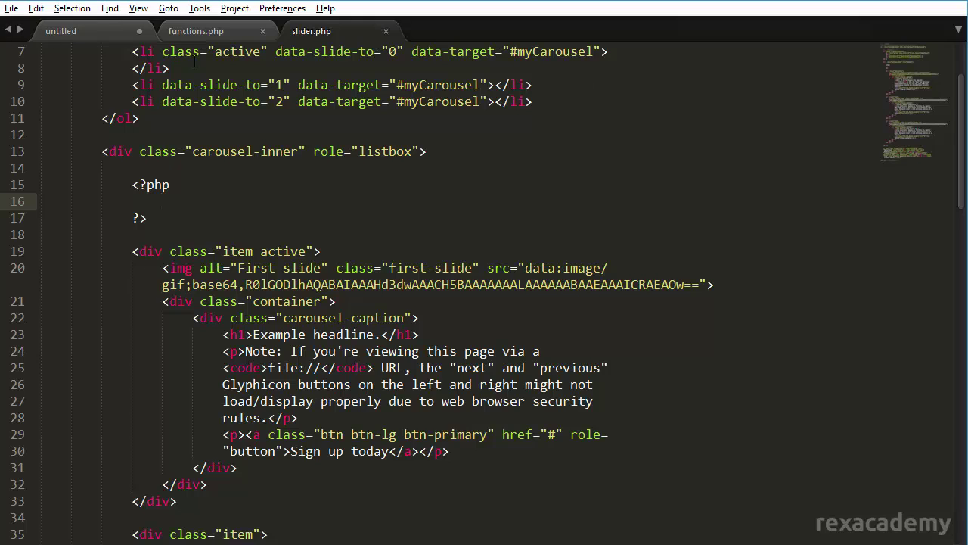
Look at the first slide's edit page in the WordPress admin and return to slider.php in the code editor
click(201, 31)
key(ctrl+Tab)
key(alt+Tab)
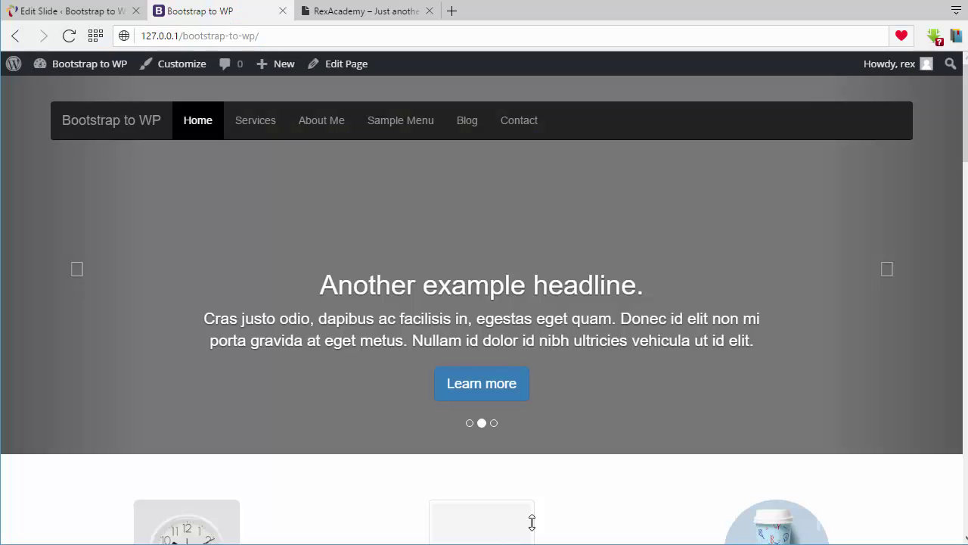
click(60, 15)
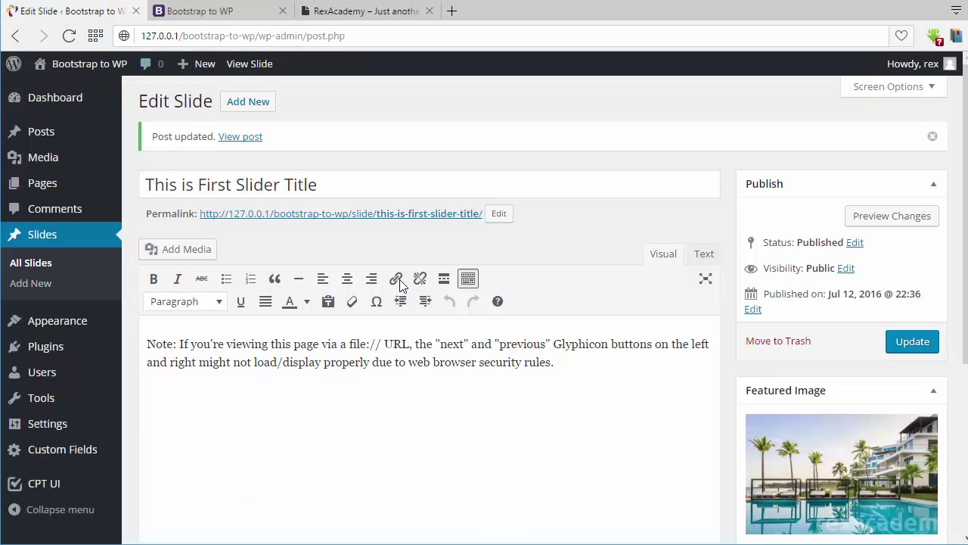
click(881, 7)
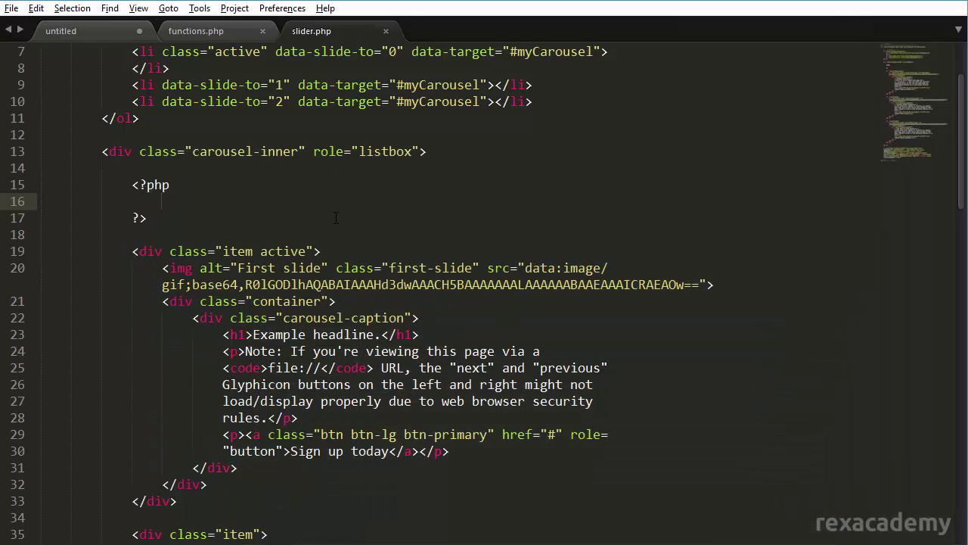
text($arr)
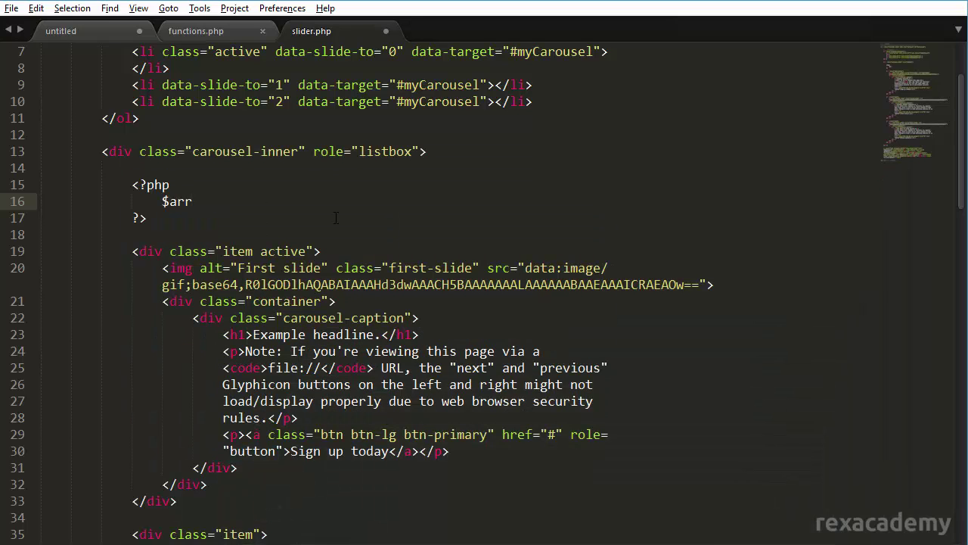
key(BackSpace)
text(gs =)
key(shift+Home)
key(BackSpace)
Declare an $args array in the PHP block with a 'post_type' key and an empty string value
text(array)
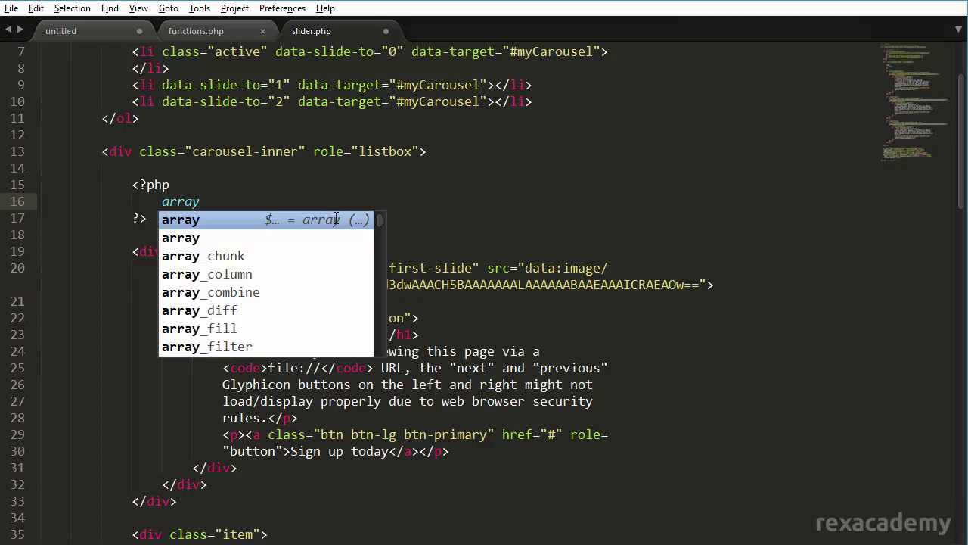
key(Tab)
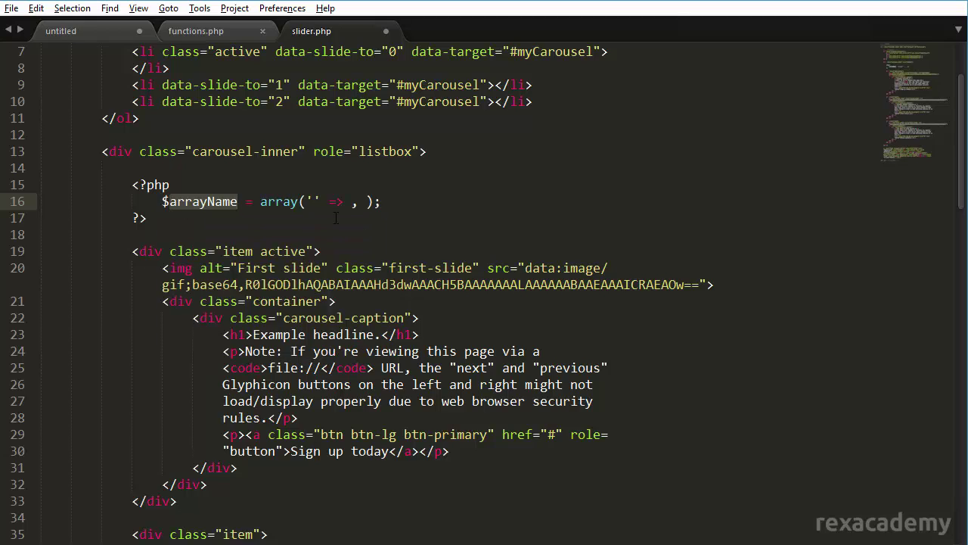
text(args)
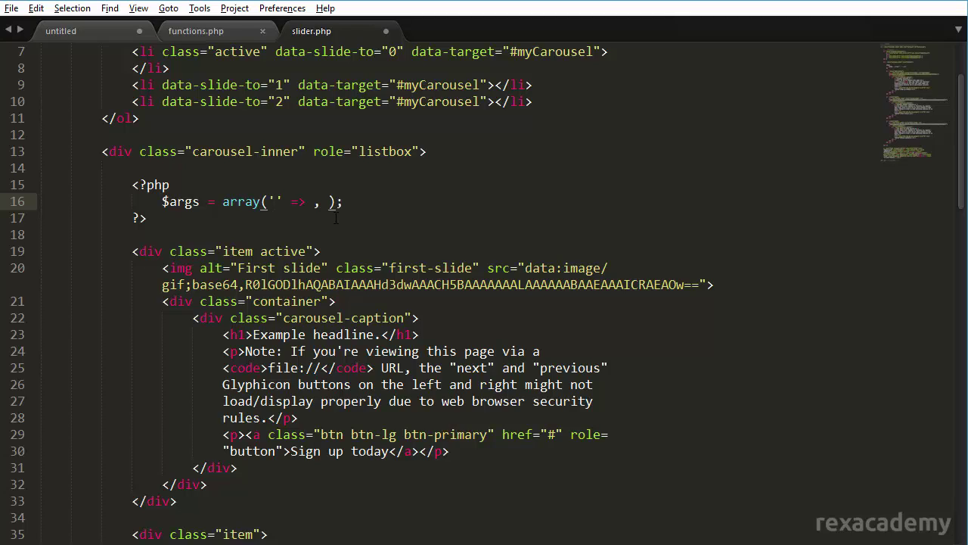
key(ctrl+s)
text(post_)
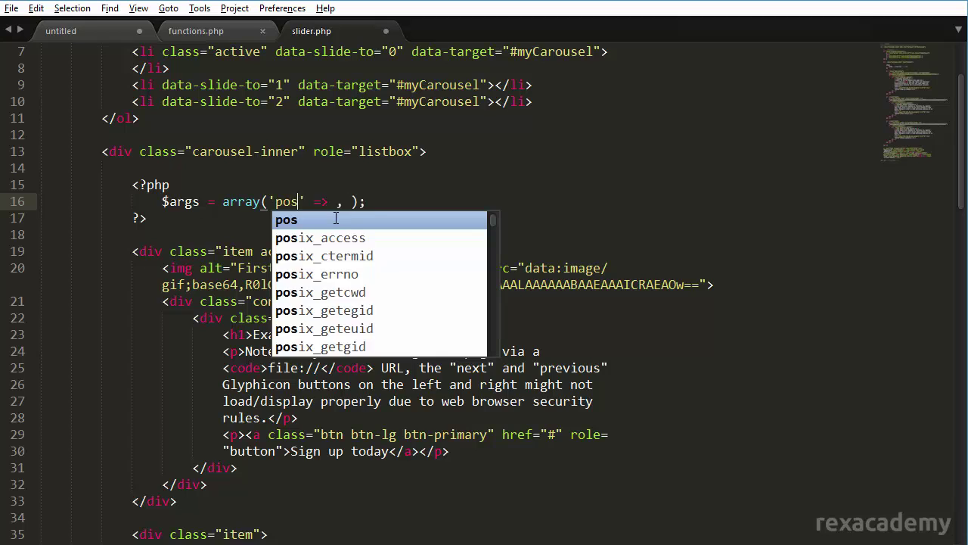
text(type)
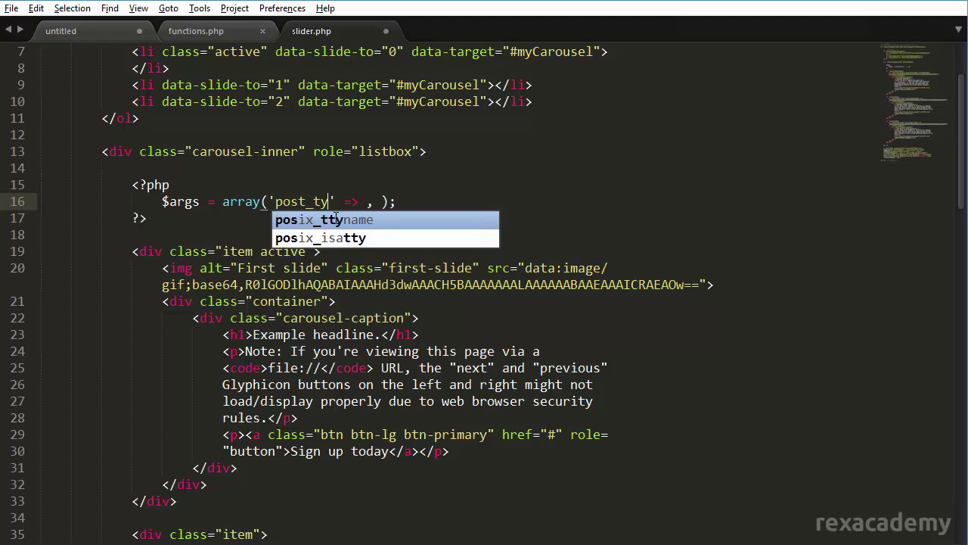
key(Tab)
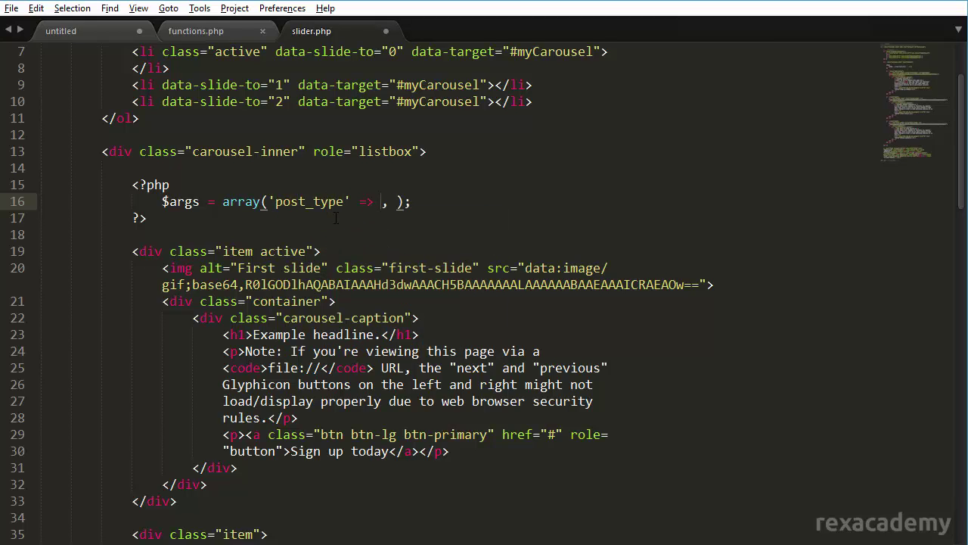
text('')
Switch to the WordPress admin and check the post type slug in the Slides link for the post_type value
click(304, 204)
click(390, 204)
key(alt+Tab)
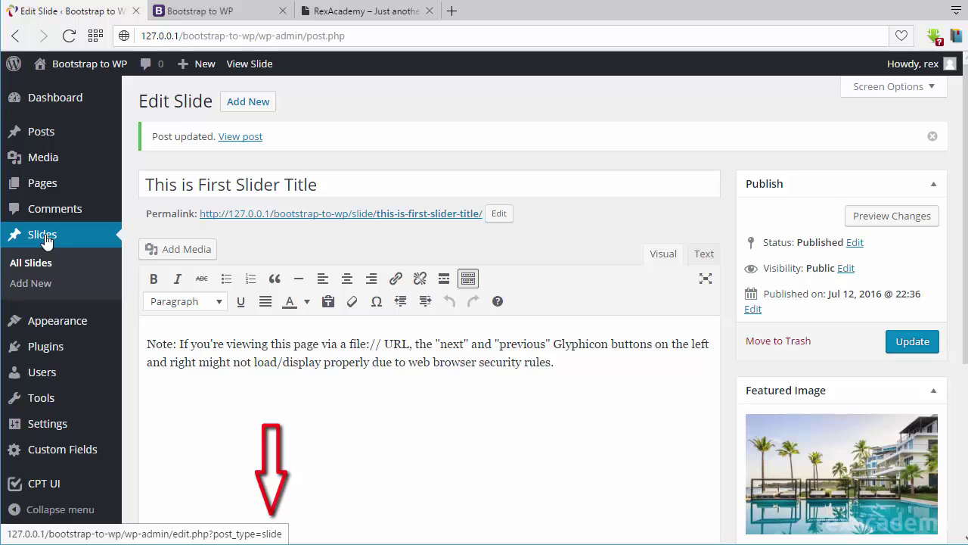
Return to slider.php, set the post_type value to 'slide' and add a new line below the $args array
key(alt+Tab)
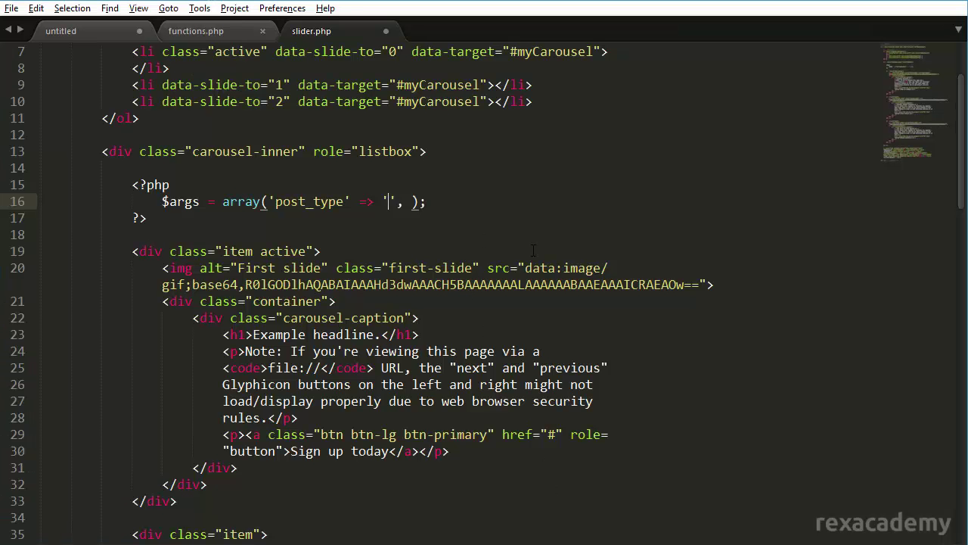
text(slide)
click(484, 204)
key(Return)
key(Return)
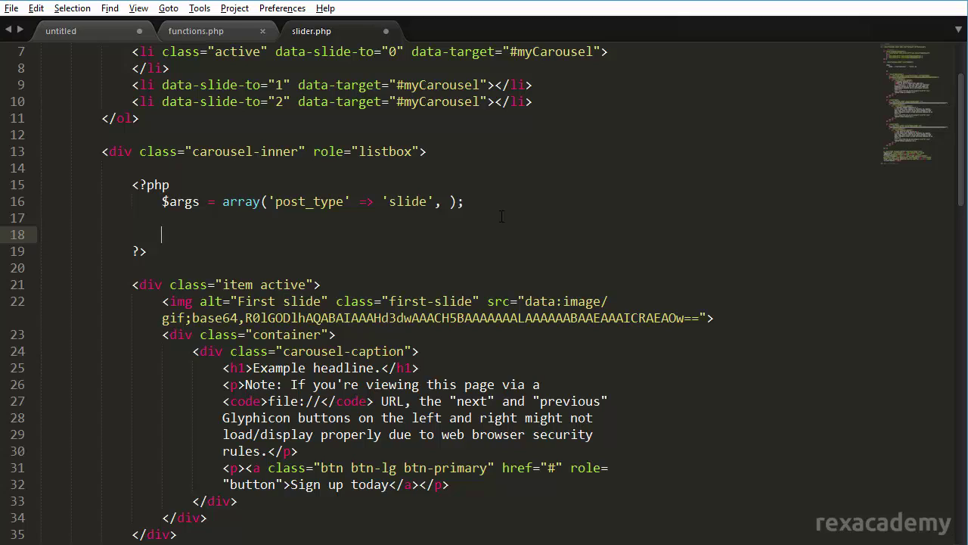
Declare $slider_query as new WP_Query( $args ); below the $args array and save the file
text($queryslider_)
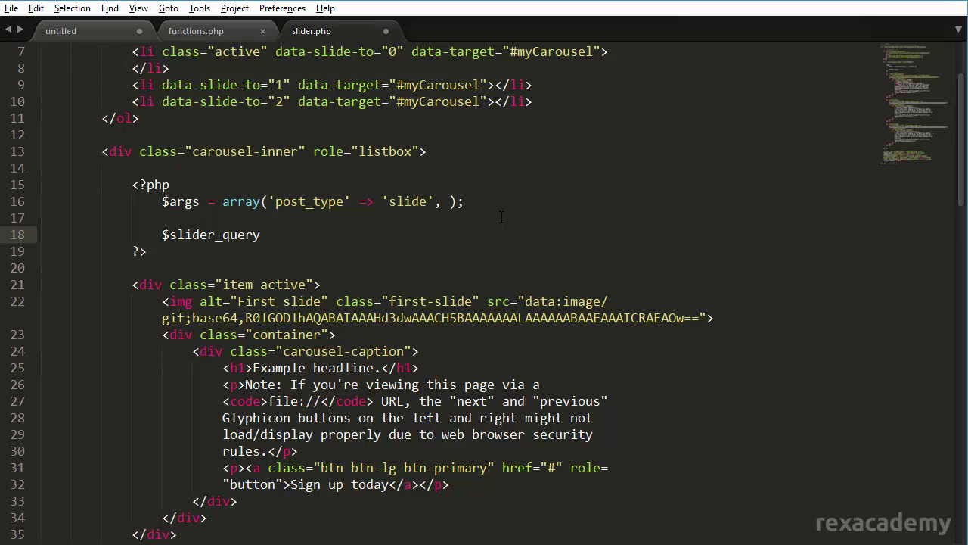
key(End)
text(= new WP)
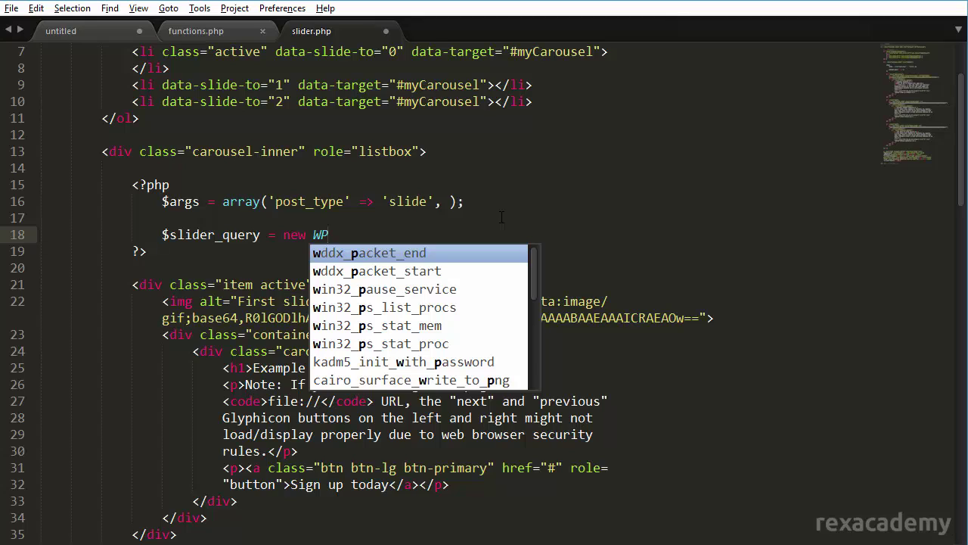
text(_Q)
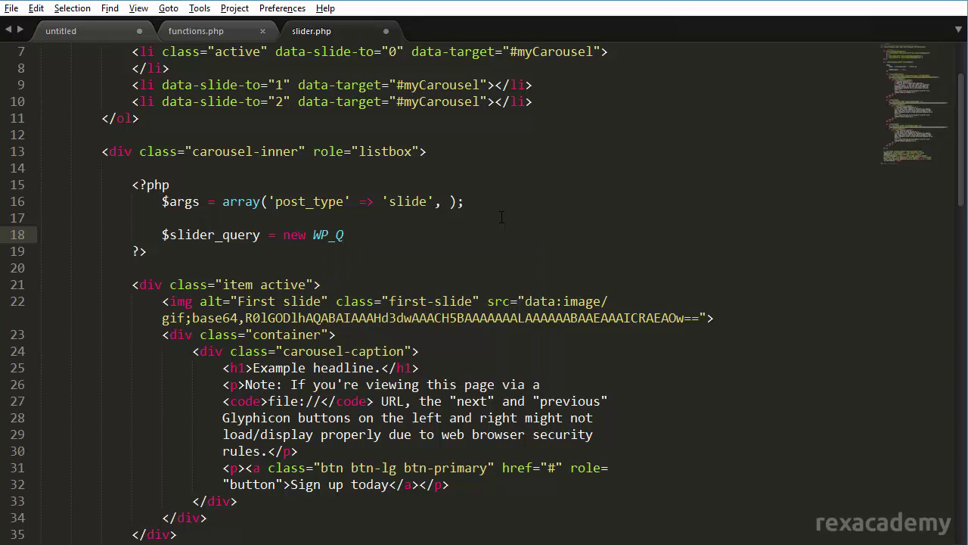
text(uery( $a)
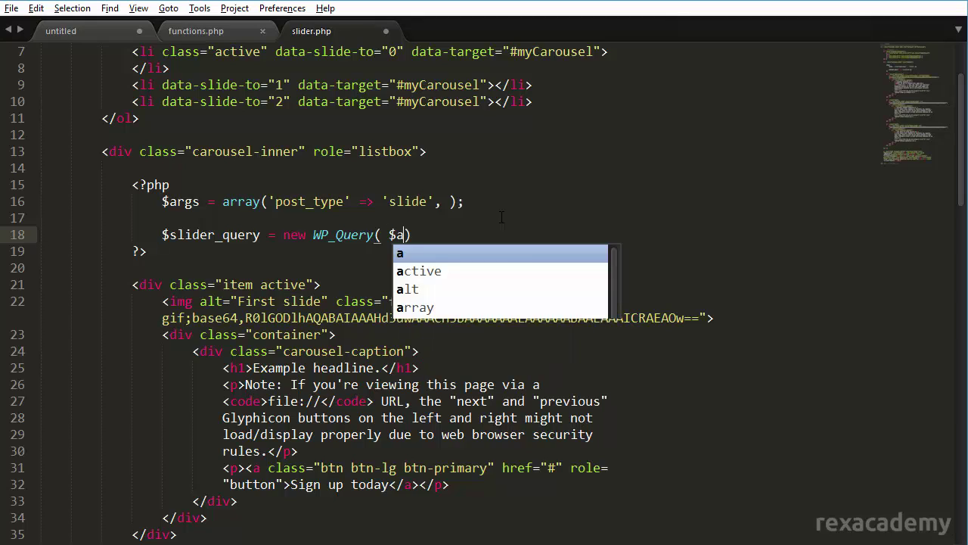
text(rgs ))
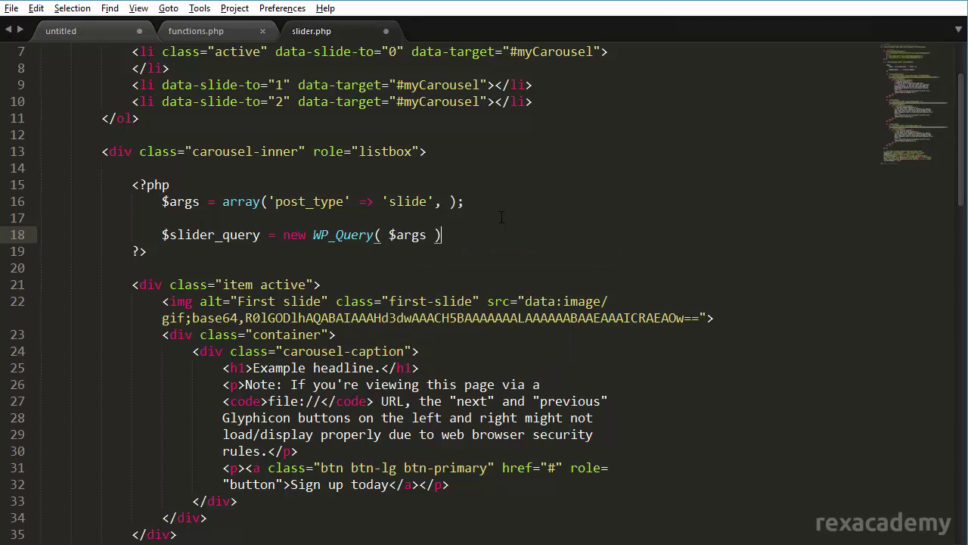
text(;)
key(ctrl+s)
Add a space before 'post_type' inside the array's opening parenthesis and save slider.php
click(270, 201)
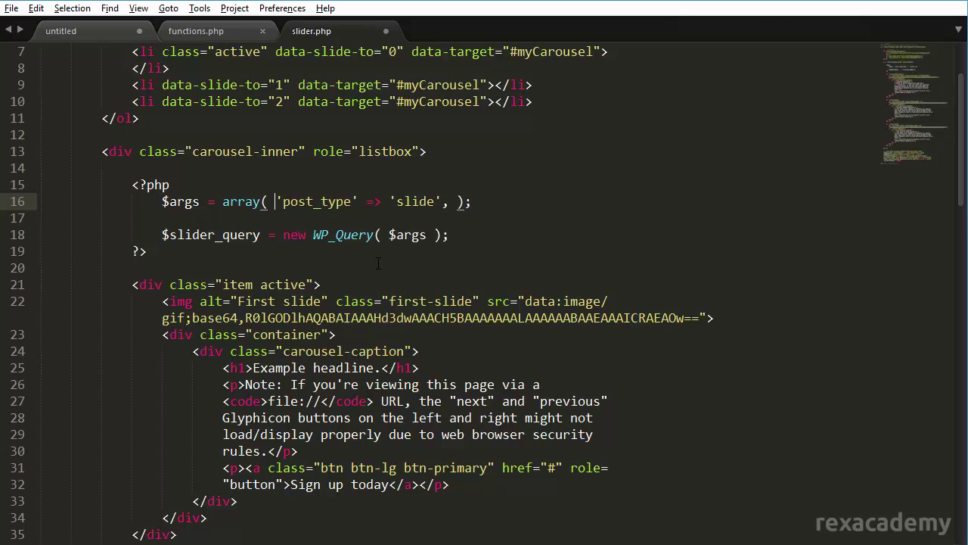
key(ctrl+s)
click(342, 234)
double_click(343, 235)
click(344, 236)
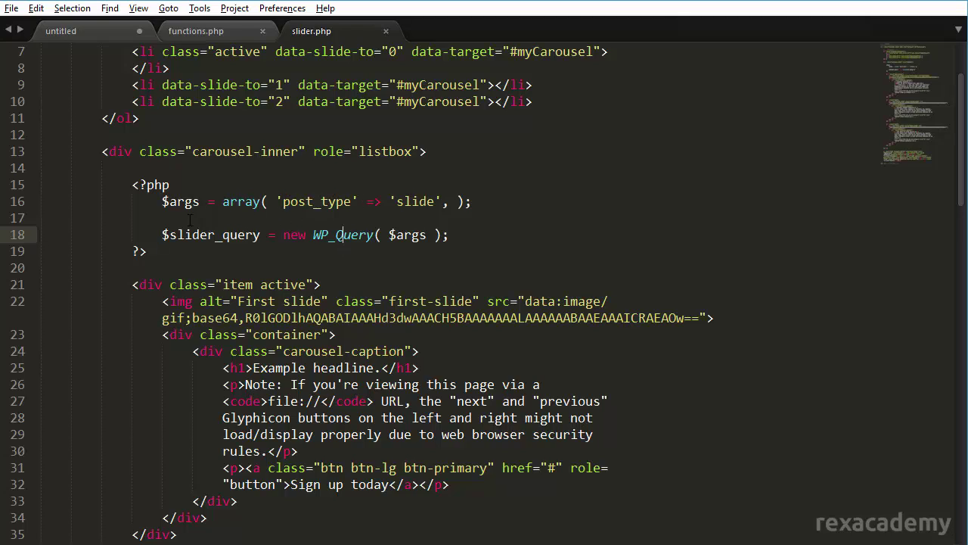
Insert blank lines below the $slider_query statement, before the closing PHP tag
click(459, 234)
key(Return)
key(Return)
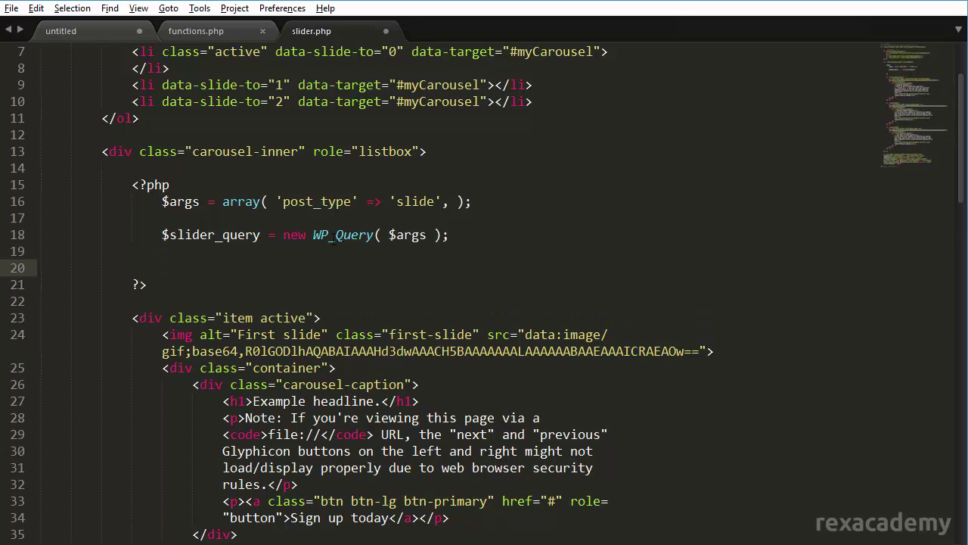
Search the web for the copied class name WP_Query in a new browser tab and open its WordPress Codex page
double_click(334, 238)
key(ctrl+c)
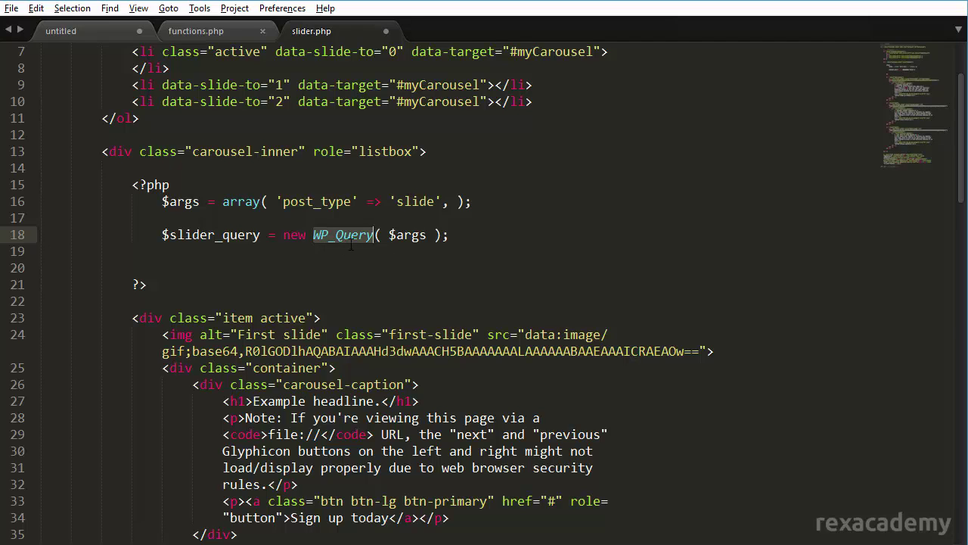
key(alt+Tab)
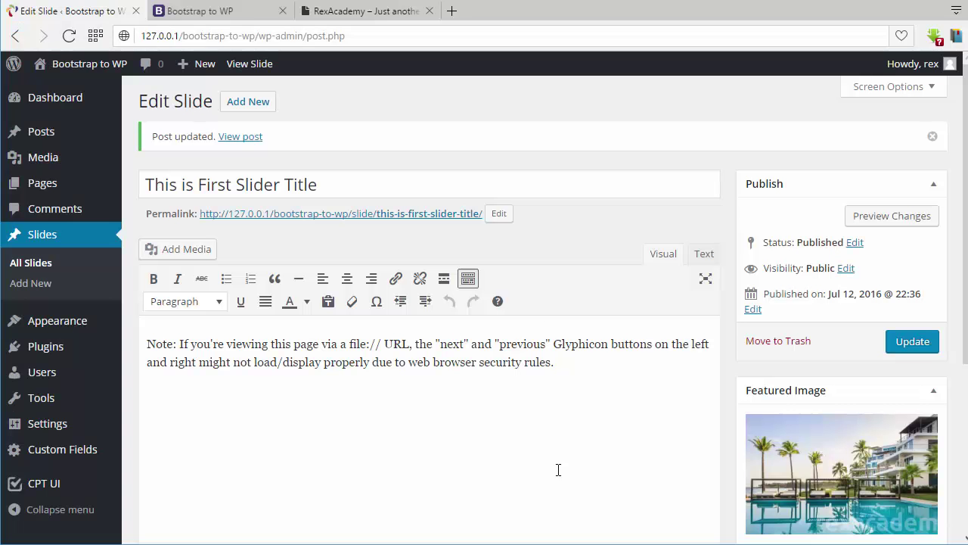
click(447, 13)
key(ctrl+v)
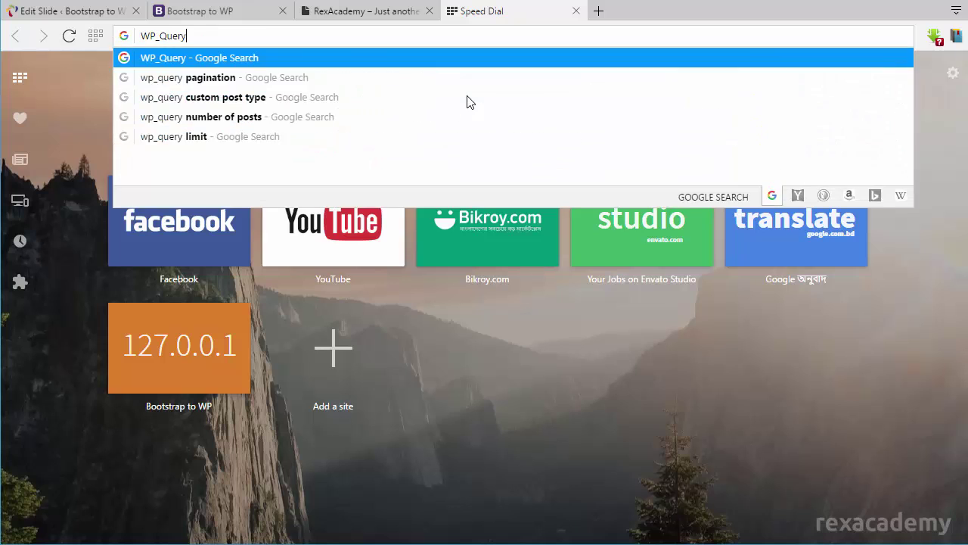
key(Return)
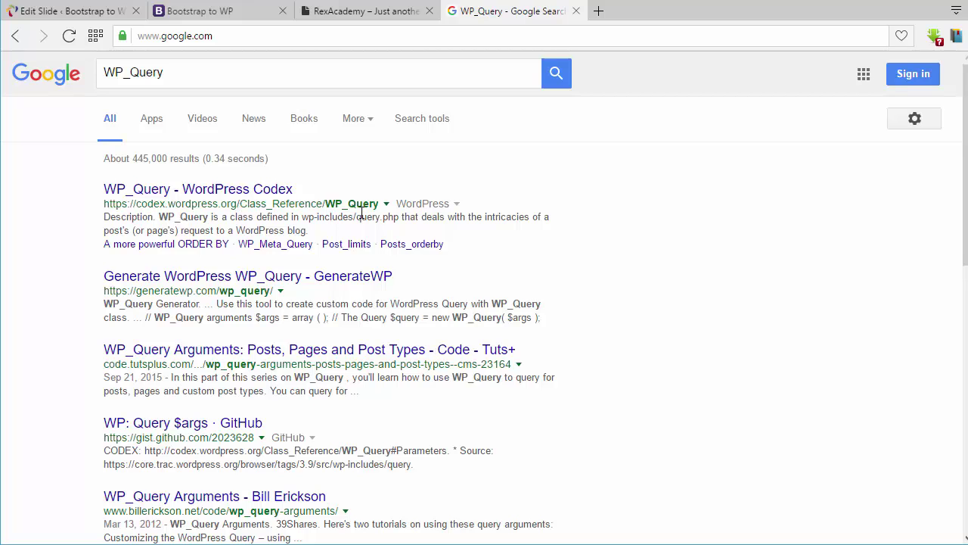
click(250, 191)
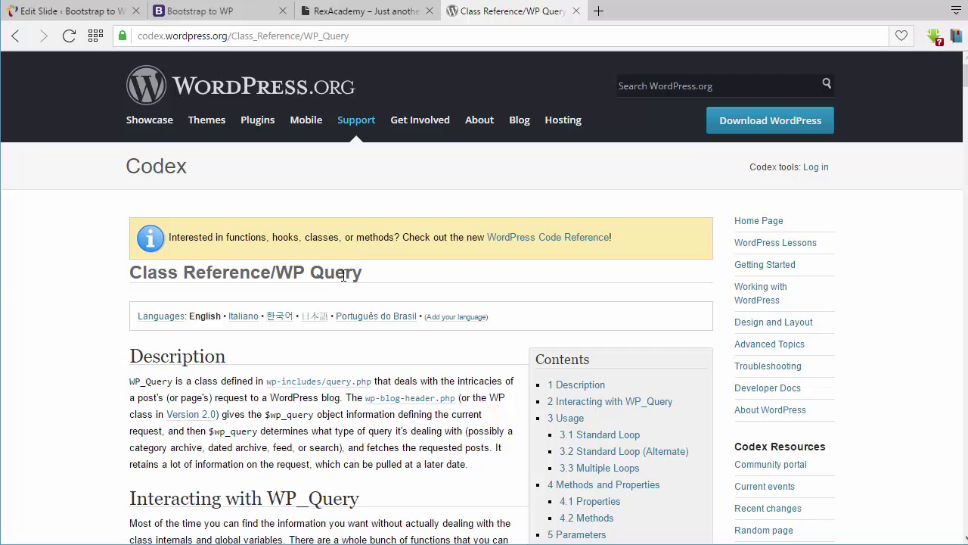
Examine the WP_Query Codex page's description and contents, including its Author and Category Parameters sections
scroll(227, 356, down, 2)
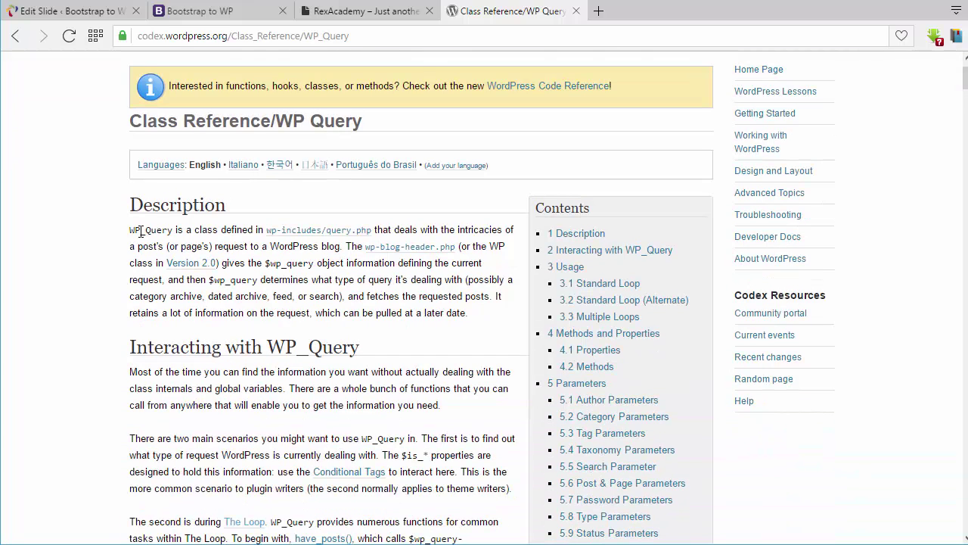
scroll(382, 354, down, 1)
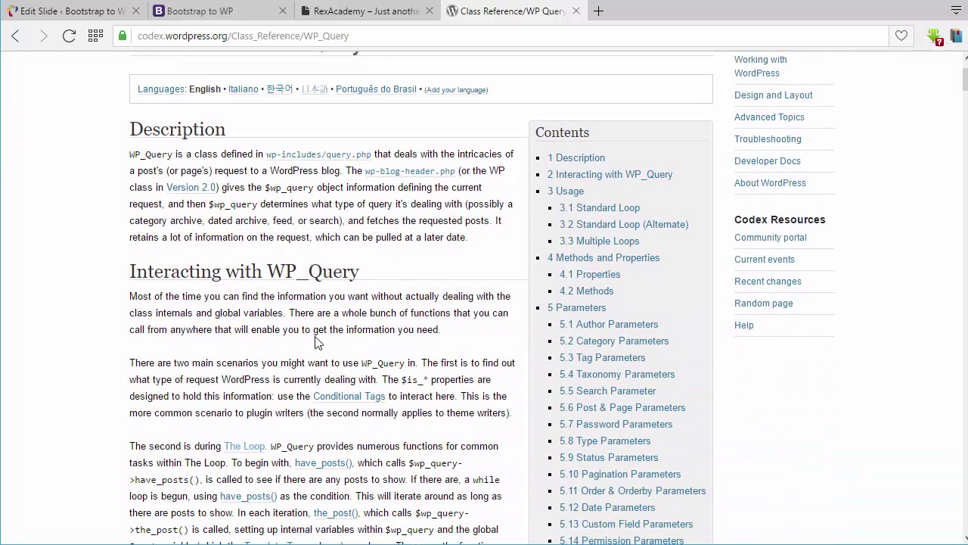
scroll(171, 276, down, 1)
scroll(172, 275, down, 1)
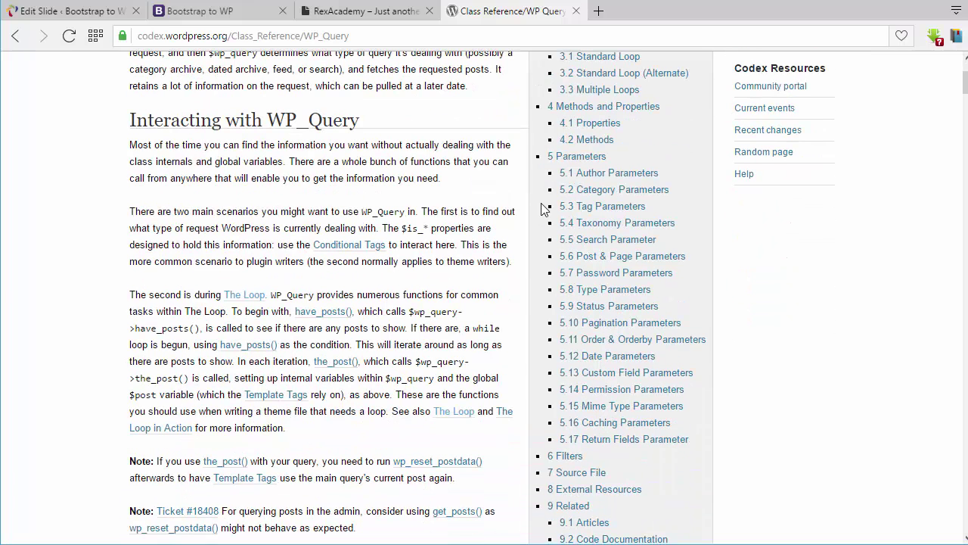
click(566, 164)
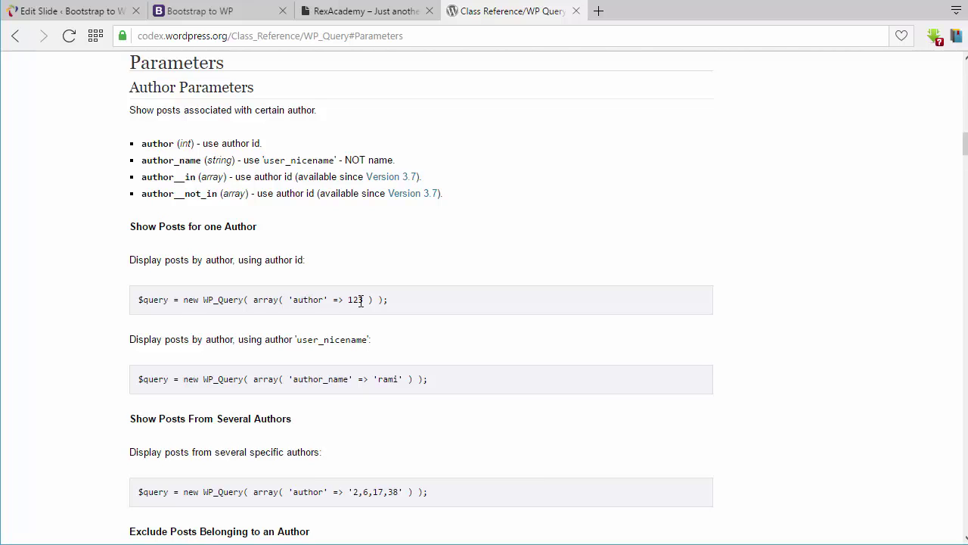
scroll(314, 416, down, 5)
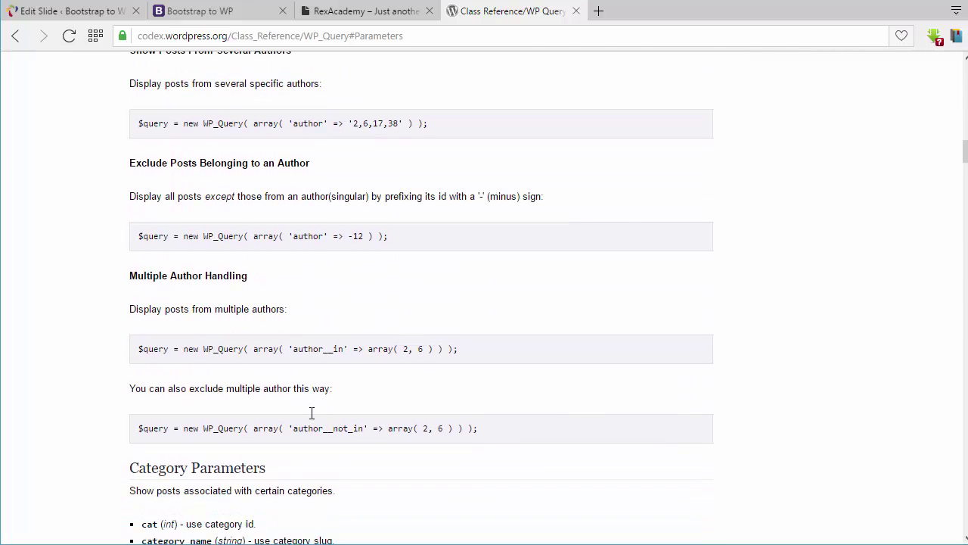
scroll(312, 412, down, 5)
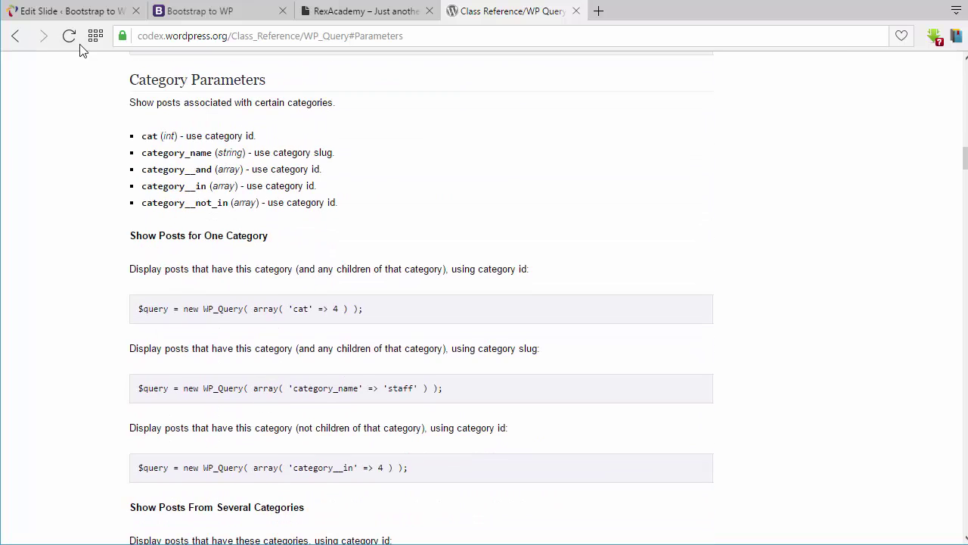
click(17, 38)
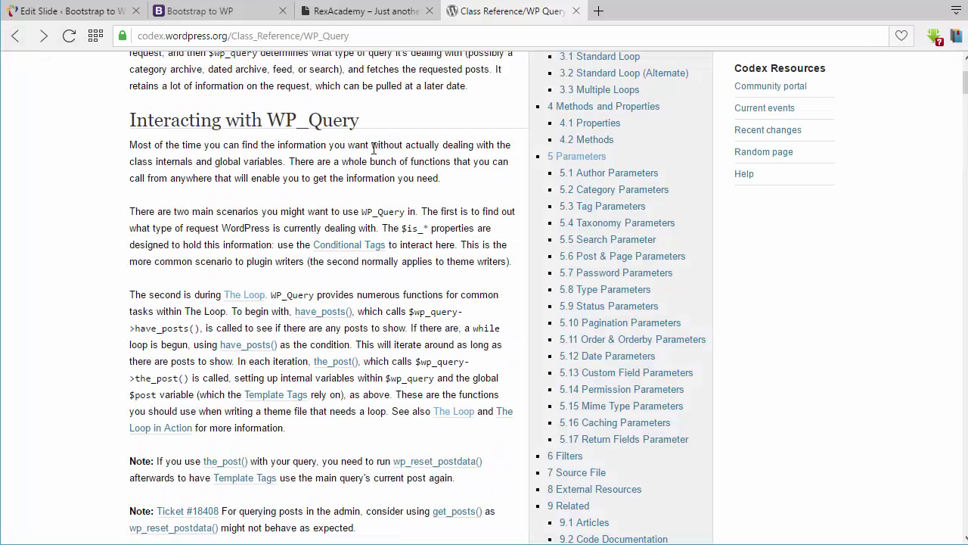
Open the "WP: Query $args" GitHub gist from the search results and examine its list of query arguments
click(18, 38)
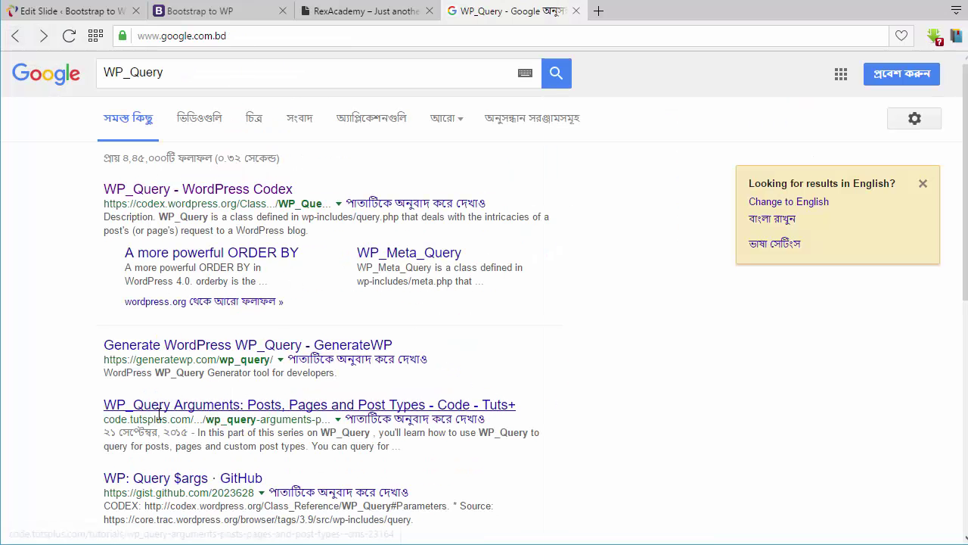
scroll(159, 412, down, 1)
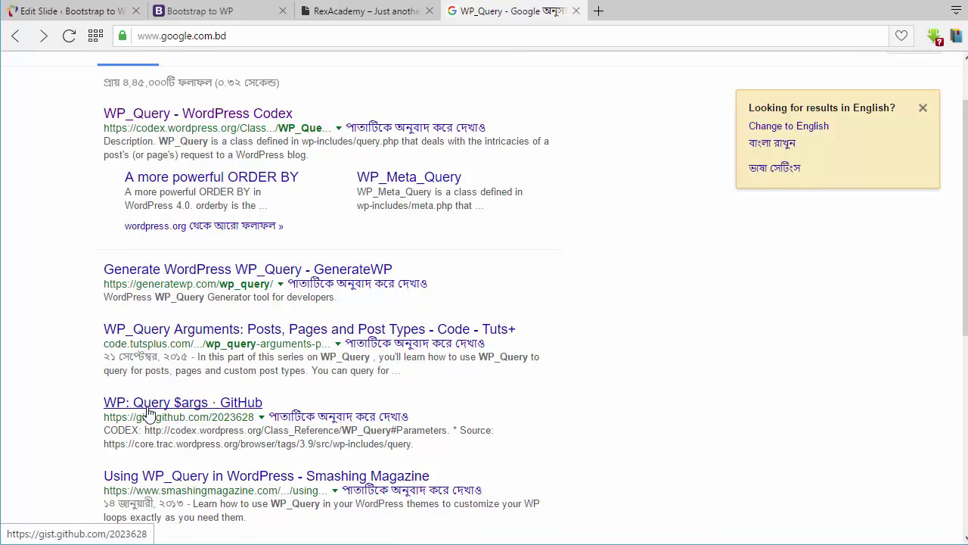
click(187, 405)
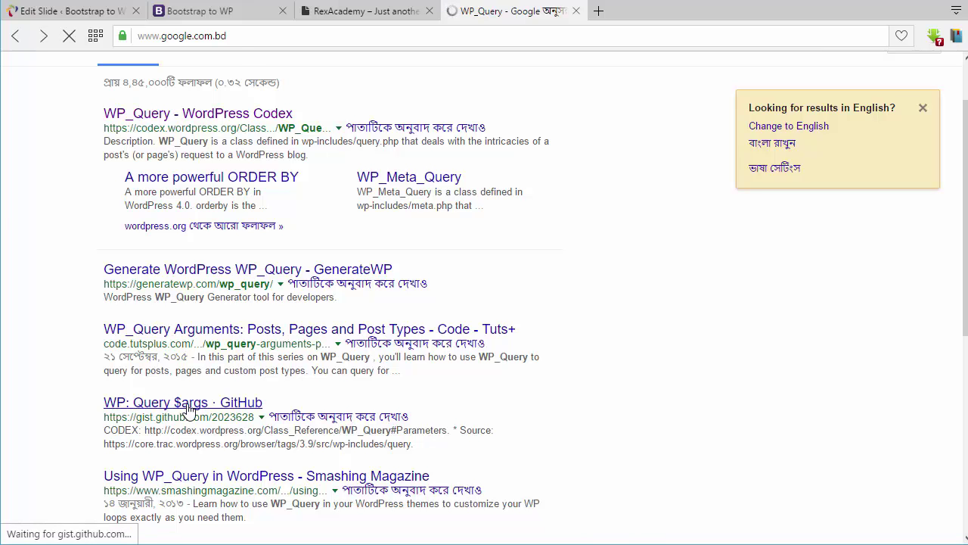
scroll(438, 277, down, 5)
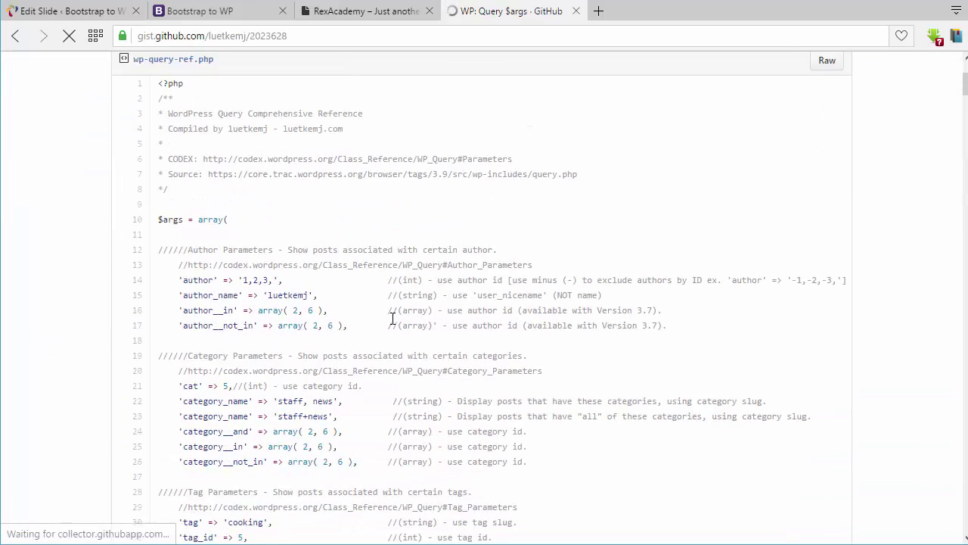
scroll(241, 301, down, 3)
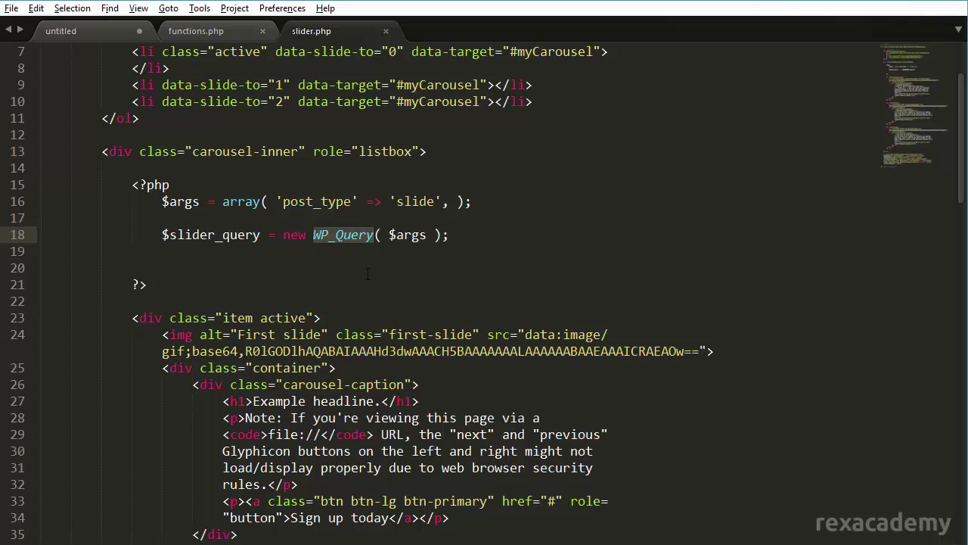
click(276, 201)
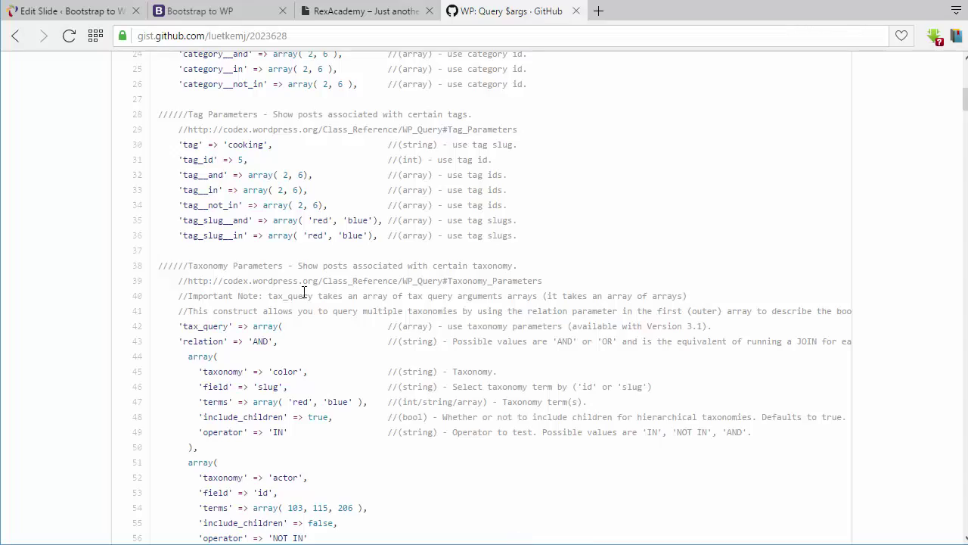
scroll(252, 396, down, 10)
scroll(281, 400, down, 3)
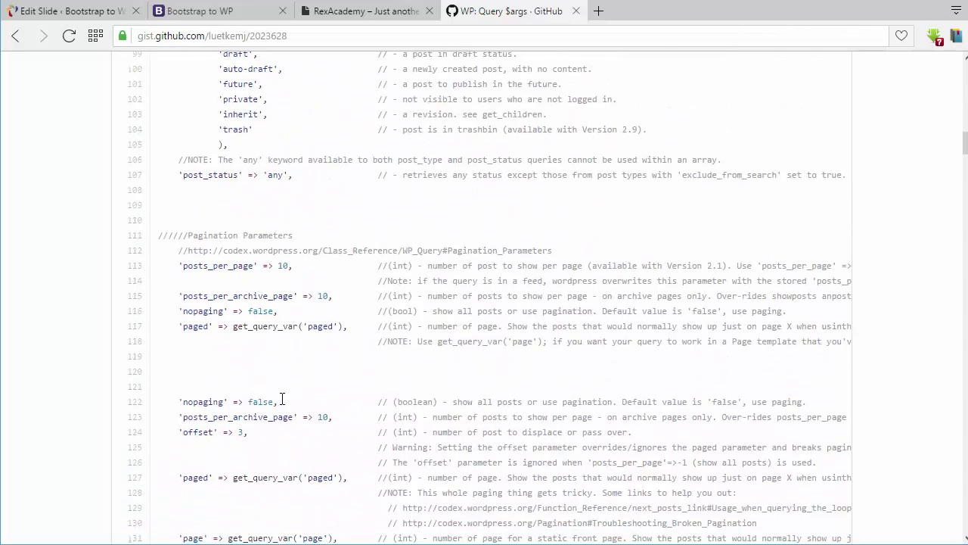
scroll(371, 340, up, 12)
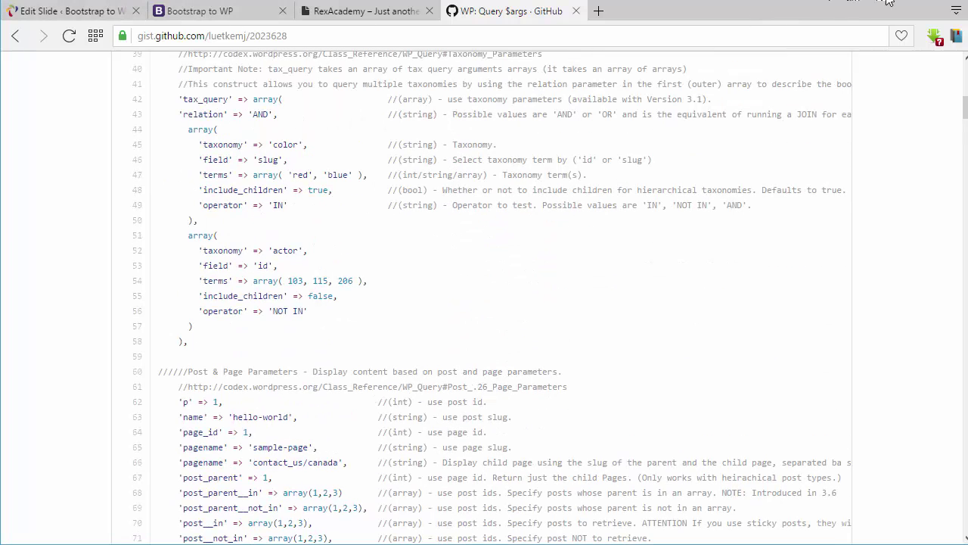
Return to slider.php in the code editor and remove the extra blank line below the $slider_query statement
click(322, 12)
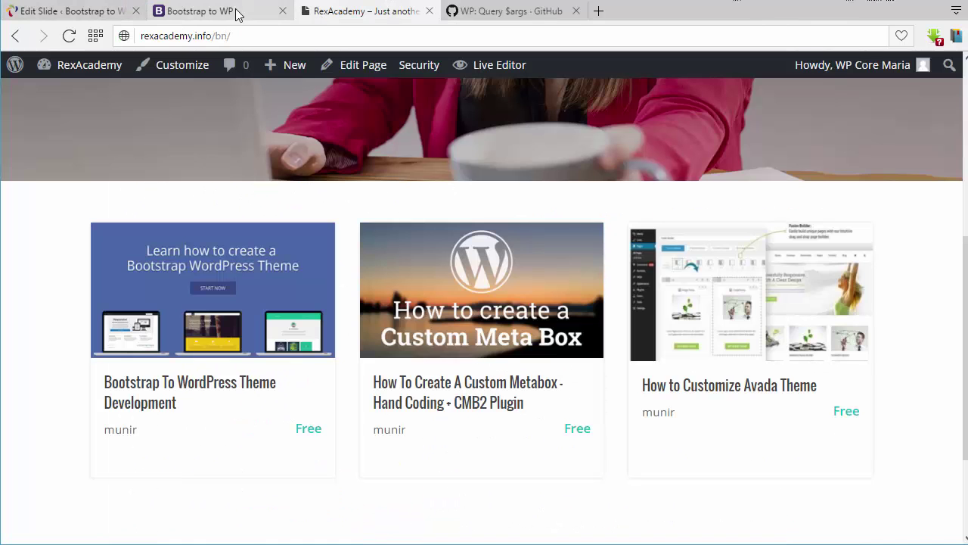
click(236, 13)
click(68, 12)
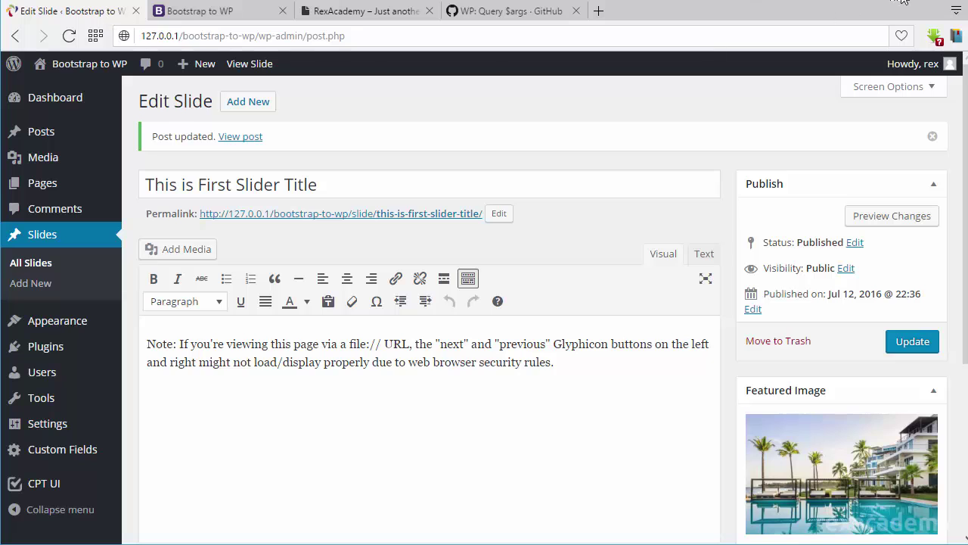
key(alt+Tab)
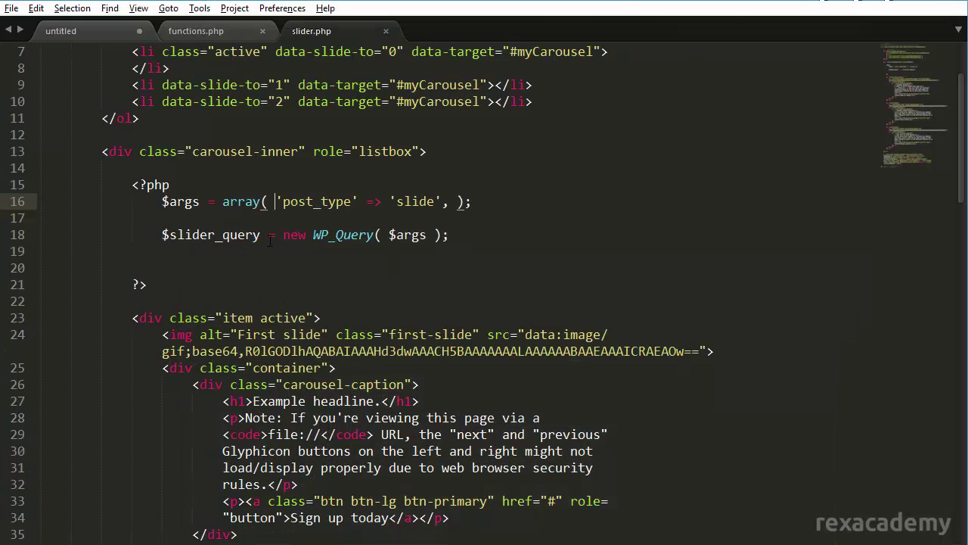
click(219, 257)
key(BackSpace)
key(ctrl+equal)
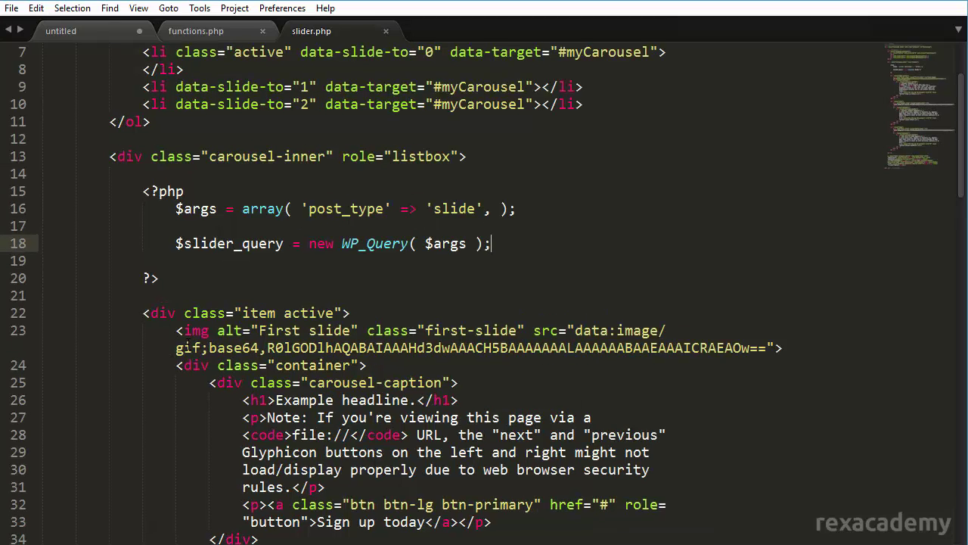
scroll(327, 301, down, 1)
key(ctrl+minus)
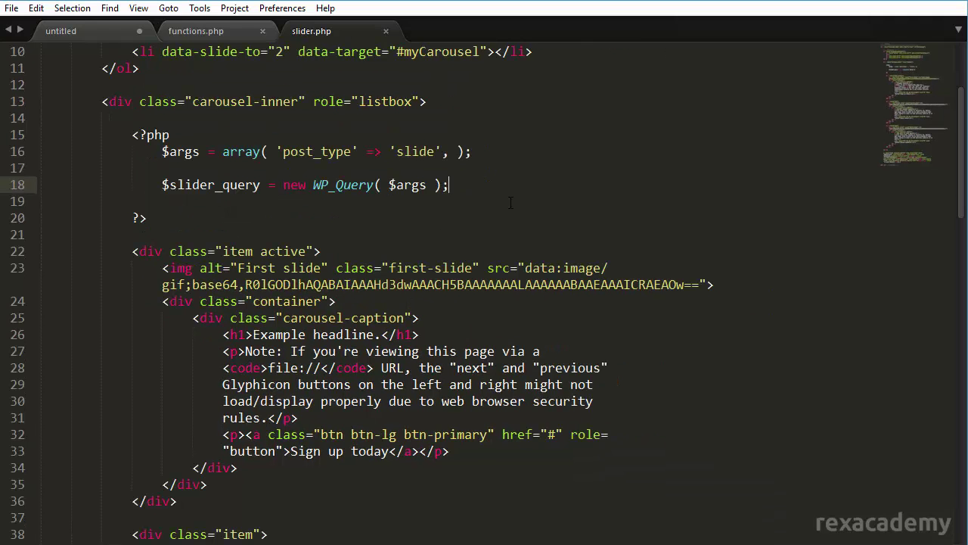
Below the $slider_query statement, start the loop line with if( have_posts() ) : followed by an open while( condition
key(Return)
key(Return)
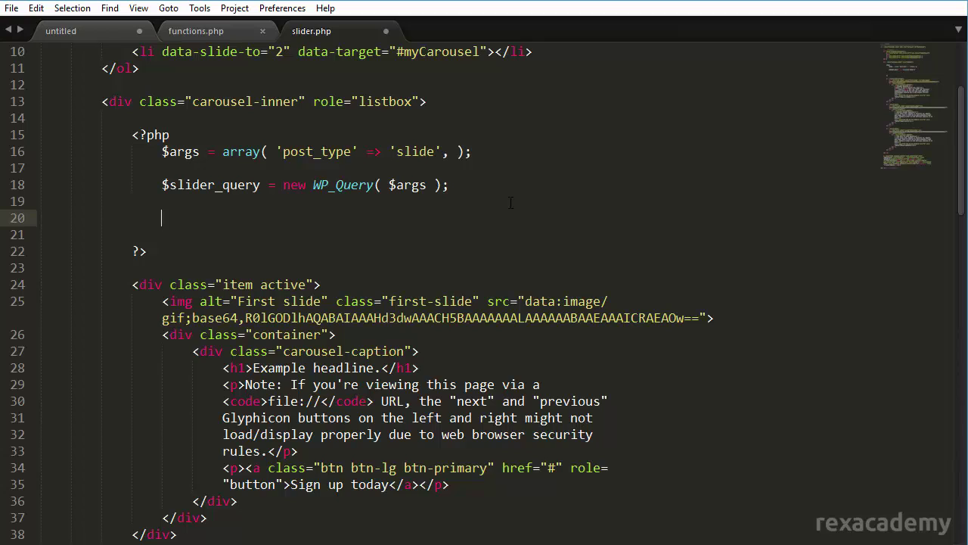
text(if( have_posts()
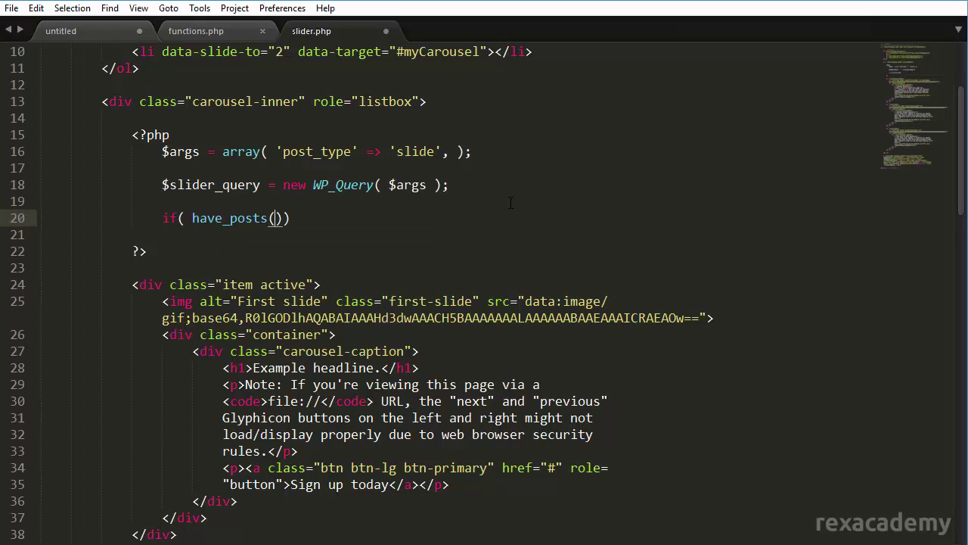
text() )
text({)
key(BackSpace)
key(Right)
text(: while( $)
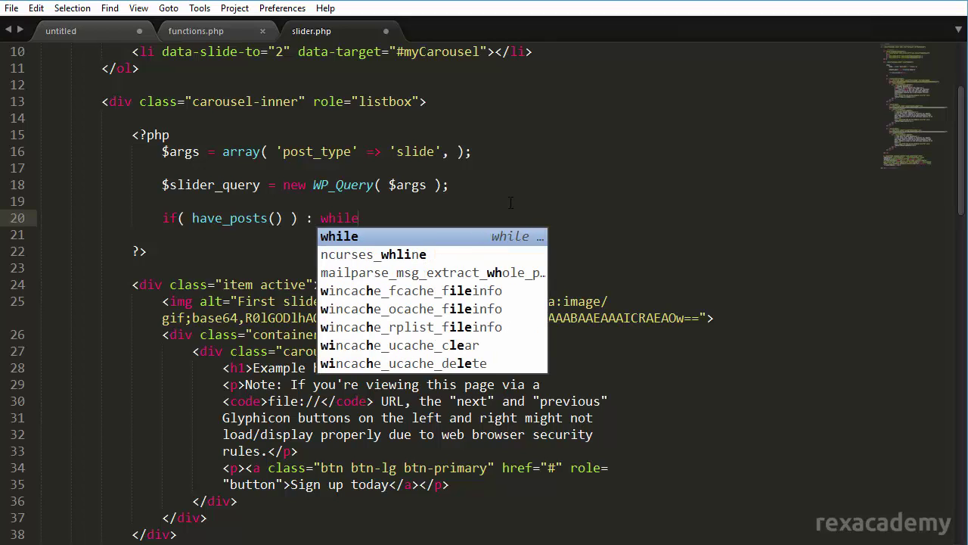
Complete the while condition as $slider_query->have_posts(), reusing the copied variable name
double_click(206, 184)
key(ctrl+c)
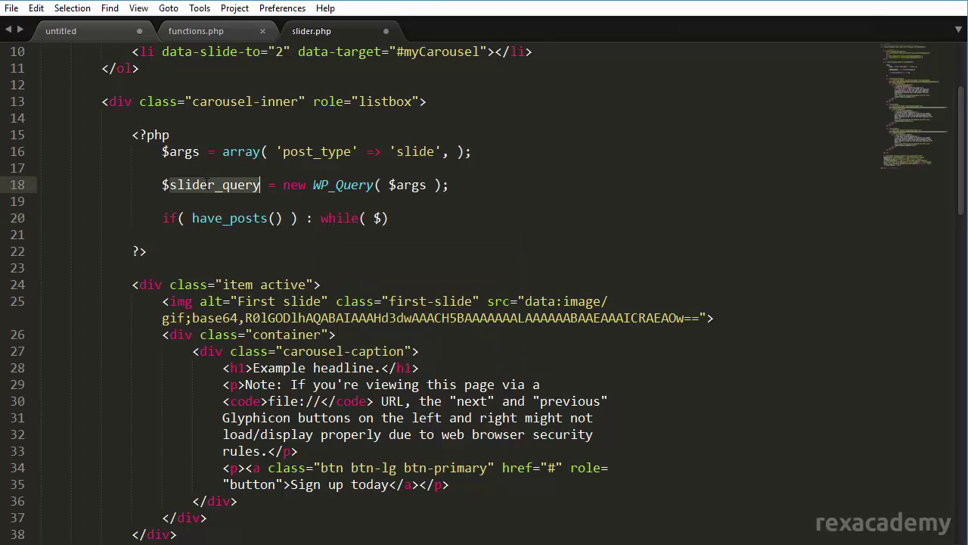
click(382, 218)
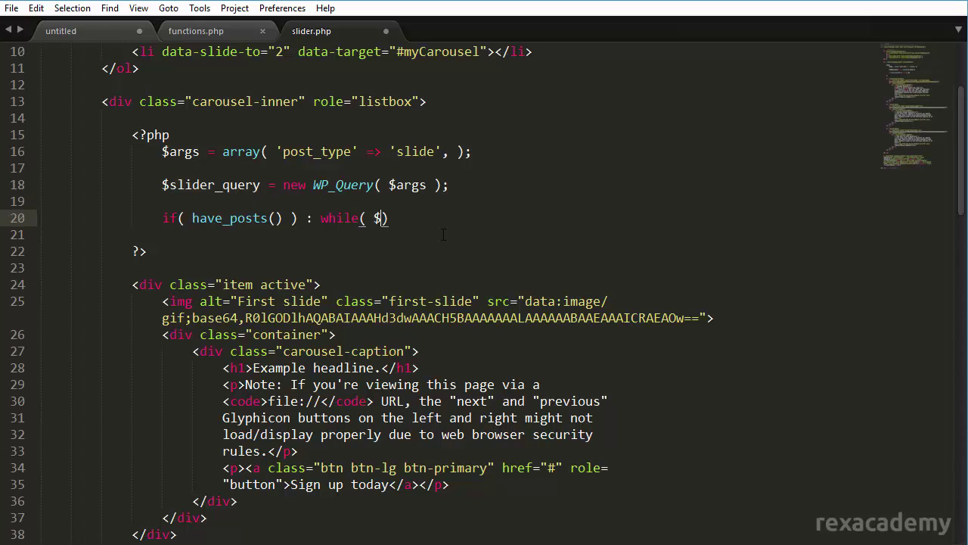
key(ctrl+v)
text(>)
key(BackSpace)
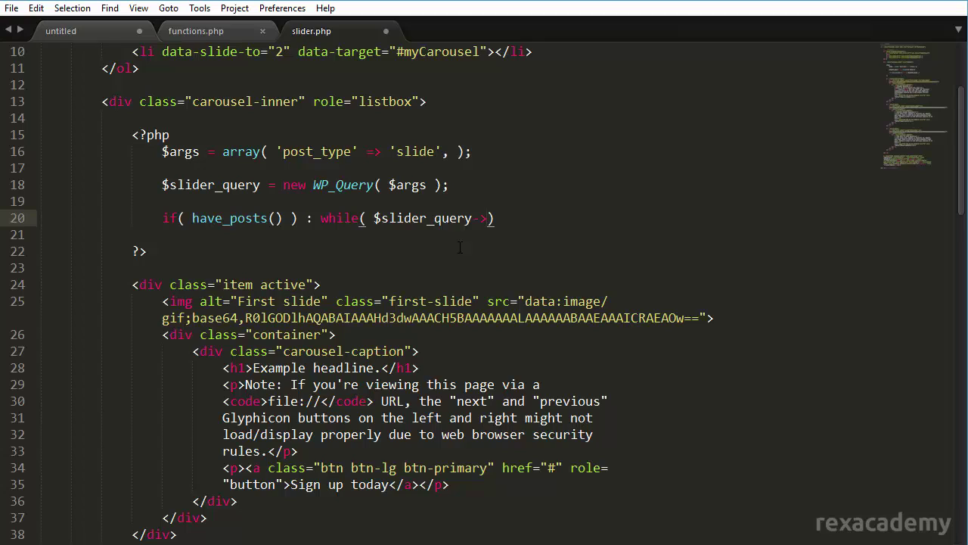
text(have)
key(Return)
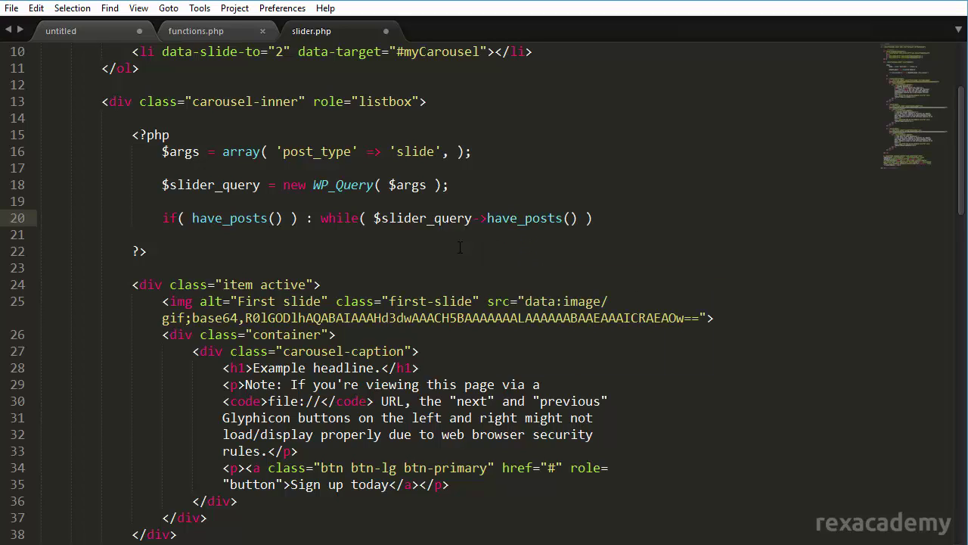
Finish the loop opening with : $slider_query->the_post(); after the while condition and save slider.php
text(: $slider_query)
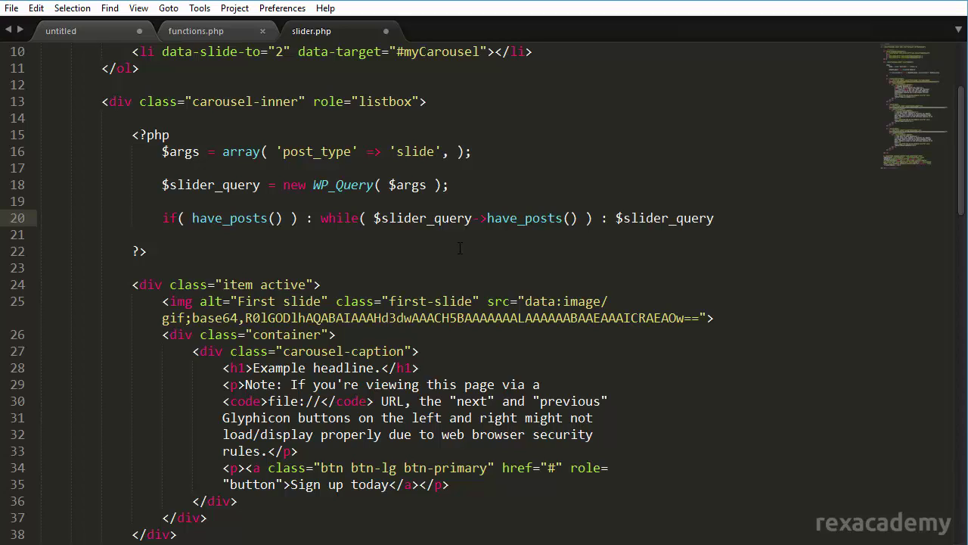
text(->the)
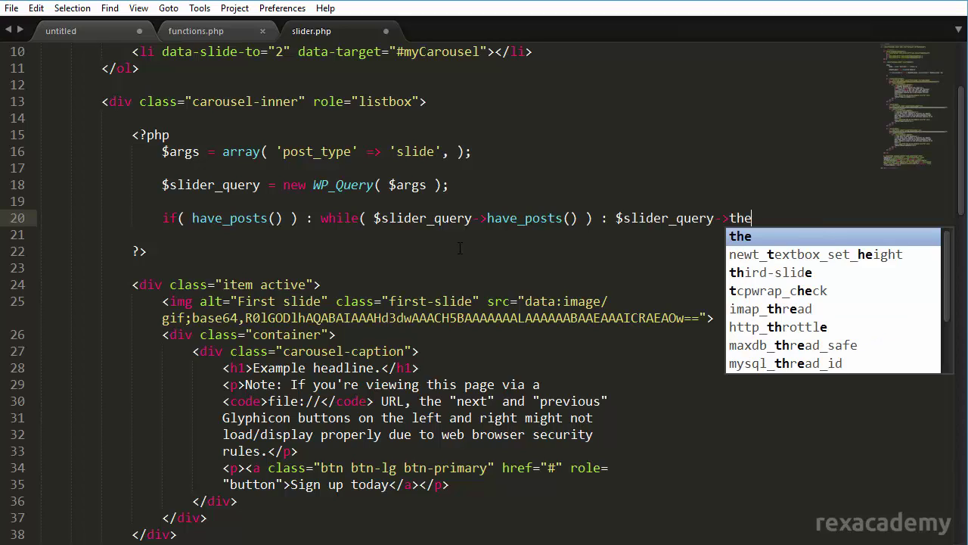
text(_post();)
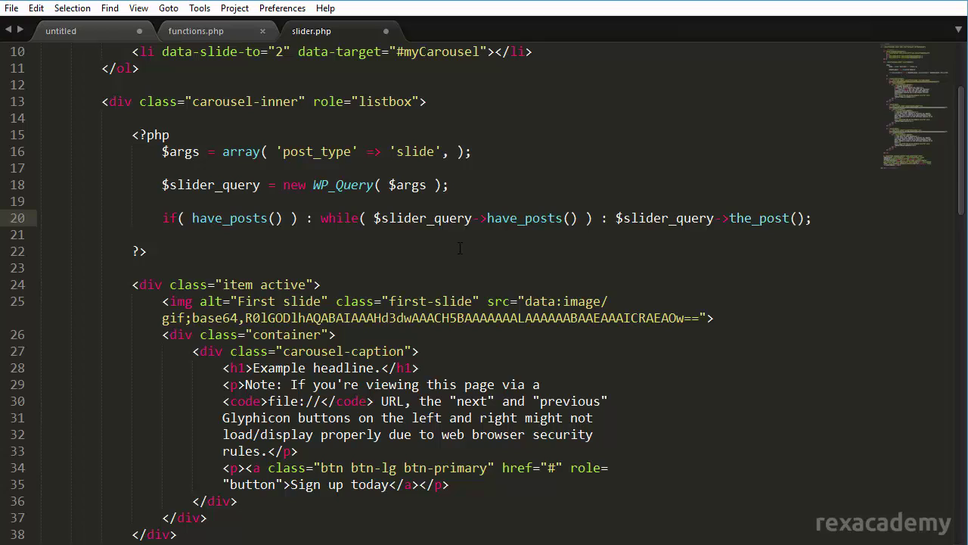
key(ctrl+s)
Close the loop after the first slide's closing div with <?php endwhile; endif; ?> and save the file
scroll(343, 219, down, 1)
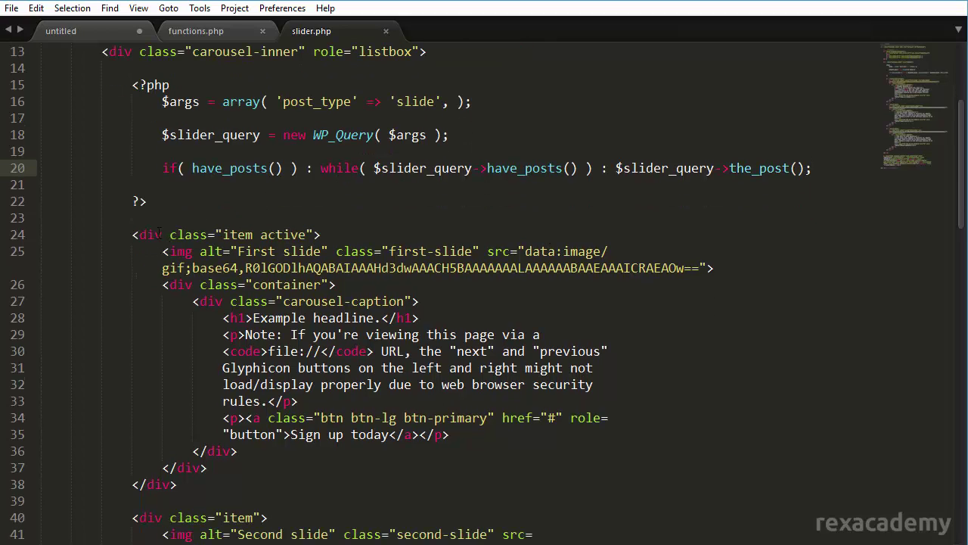
click(160, 235)
scroll(210, 333, down, 2)
click(186, 385)
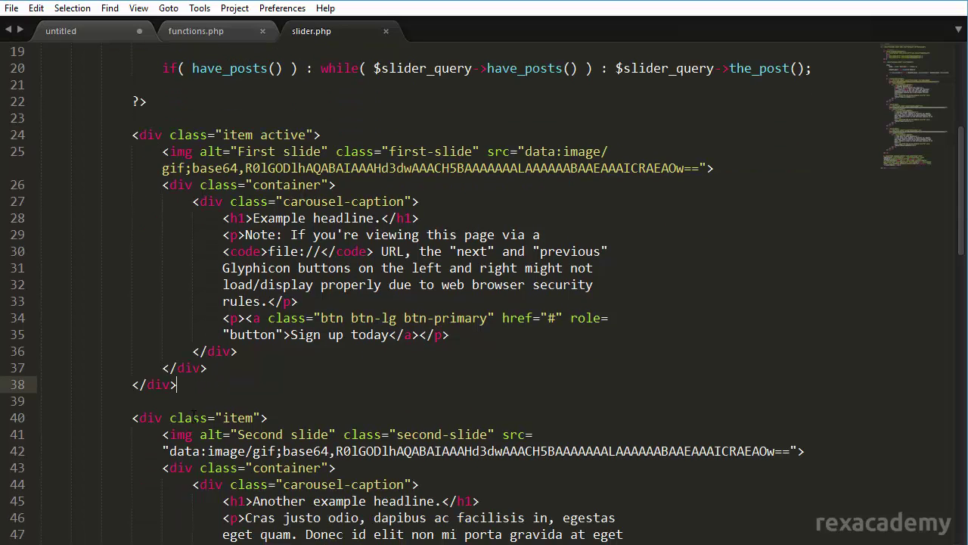
key(Return)
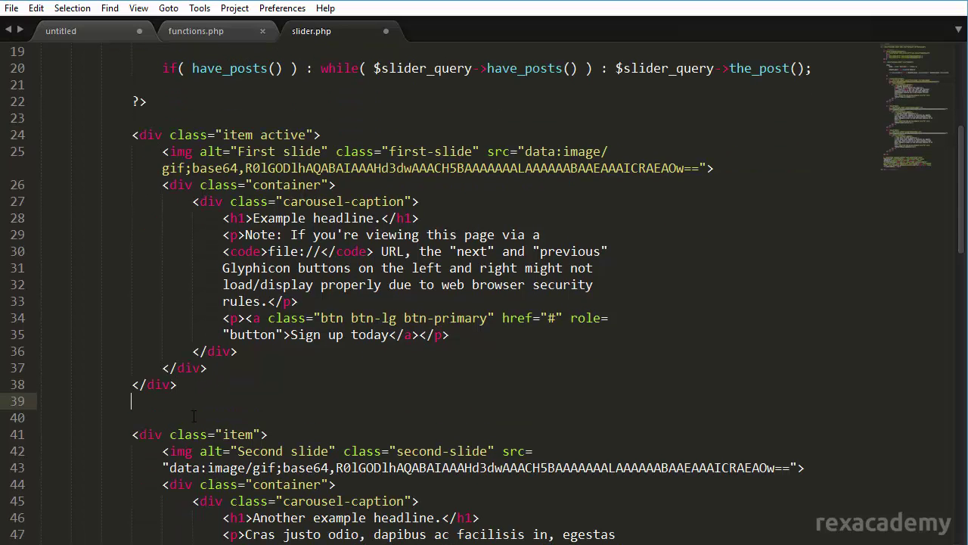
text(php)
key(Tab)
text(endwhile)
text(; endif)
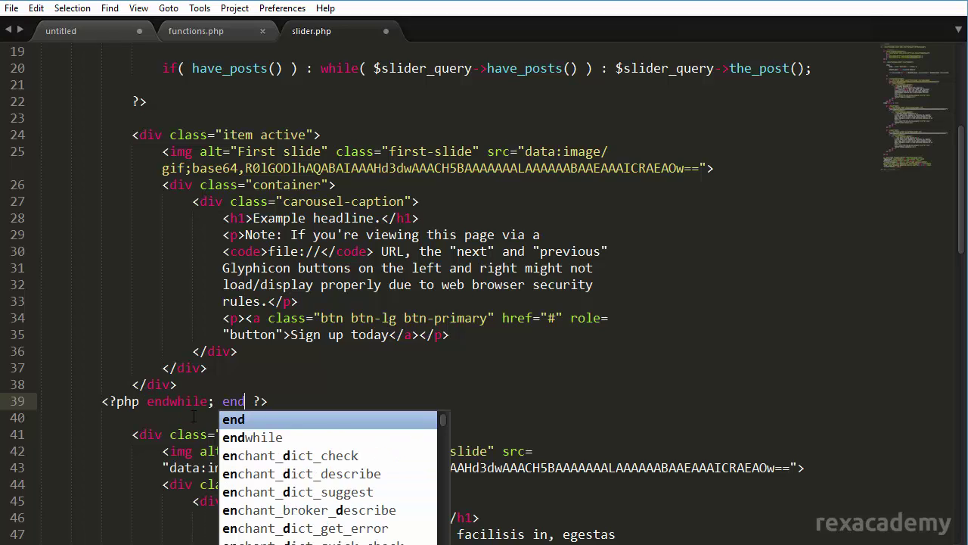
text(;)
key(ctrl+s)
Insert a blank line above the endwhile/endif statement, indent it to match the slide's div, and save
click(199, 383)
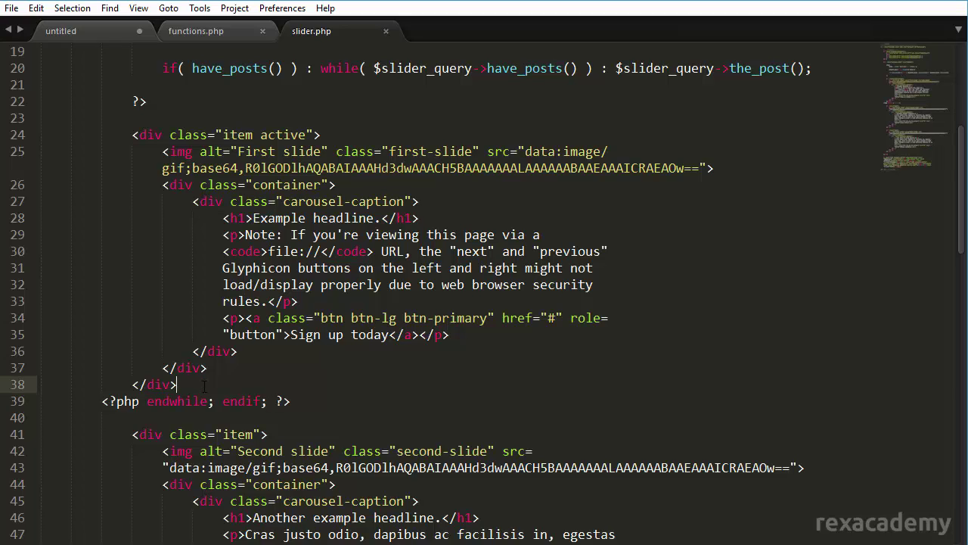
key(Return)
key(Down)
key(Tab)
key(ctrl+s)
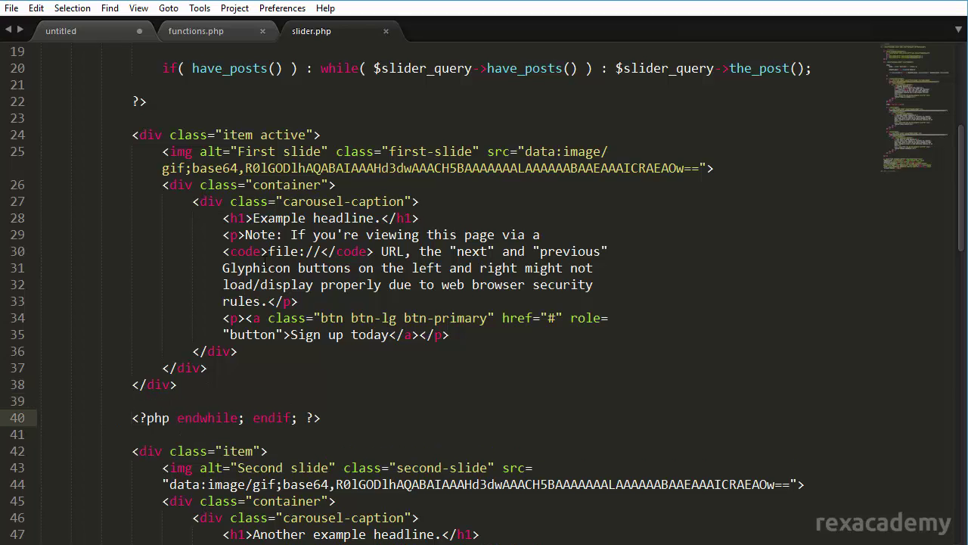
Replace the first slide's "Example headline." heading text with <?php the_title(); ?> and save
click(155, 137)
scroll(159, 136, up, 1)
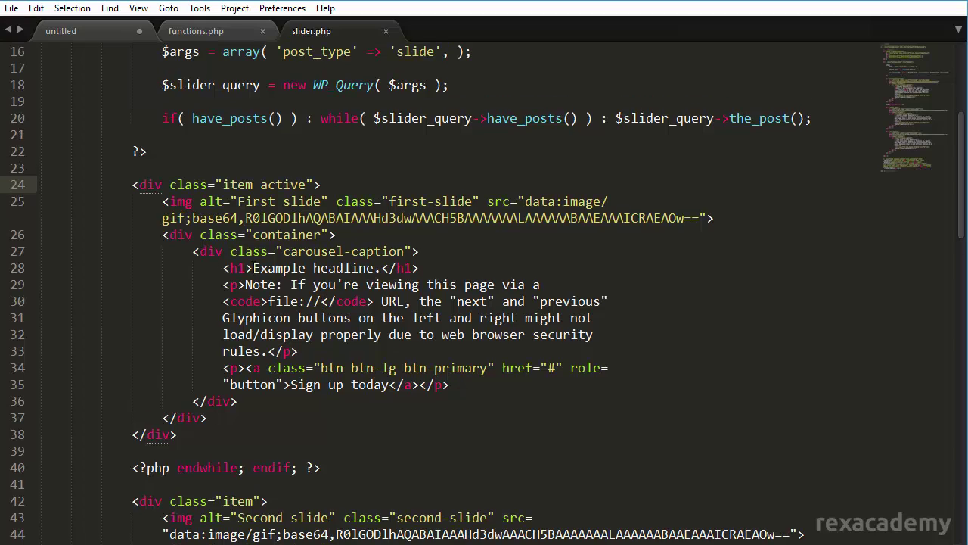
click(184, 202)
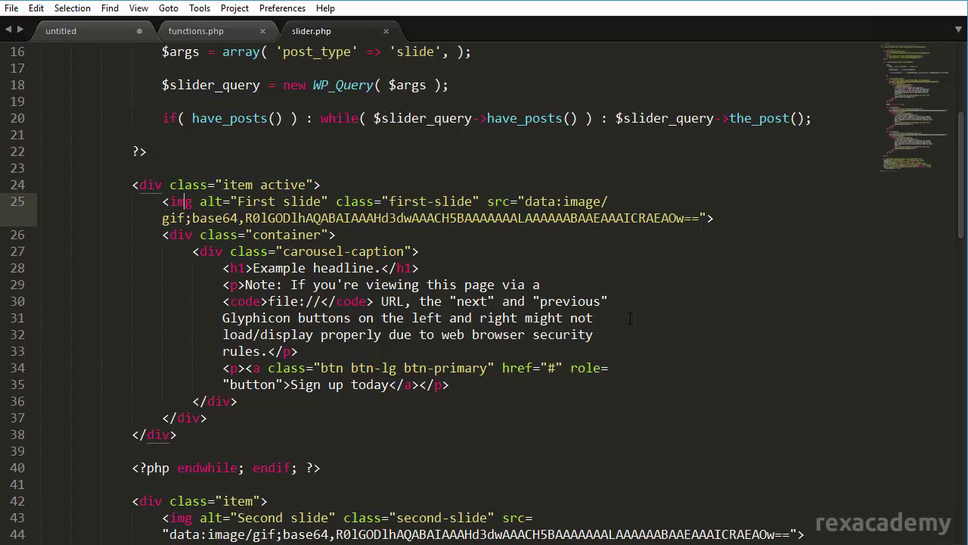
click(230, 267)
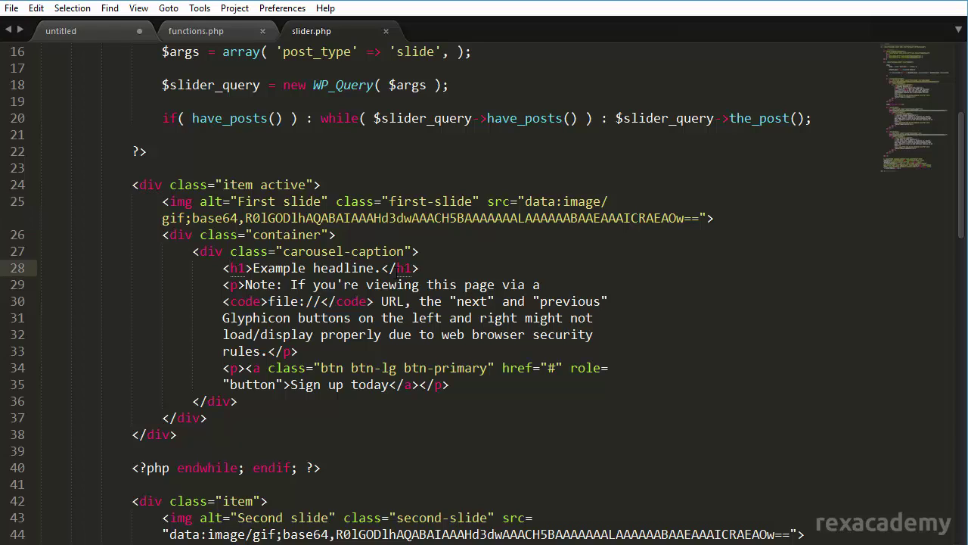
drag(381, 268, 253, 267)
key(BackSpace)
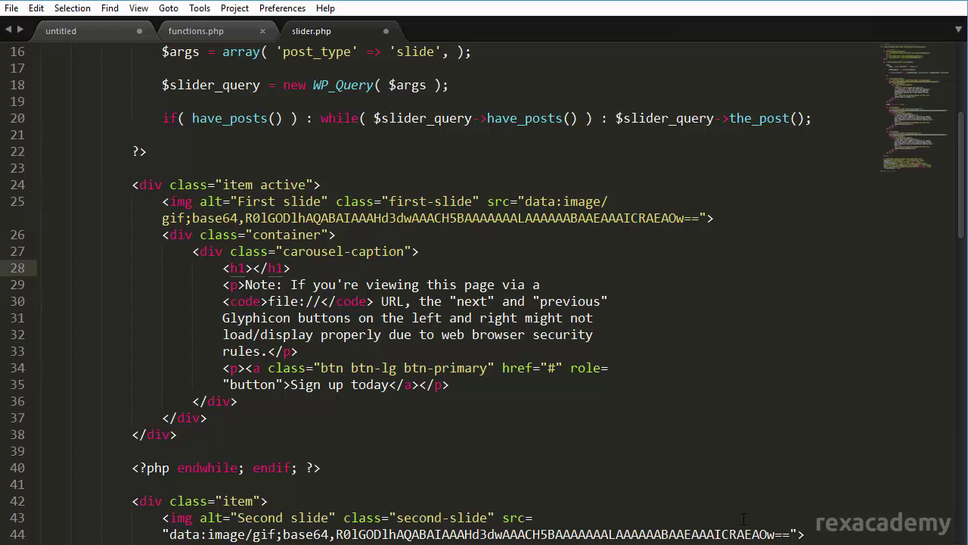
text(php)
key(Tab)
text(the)
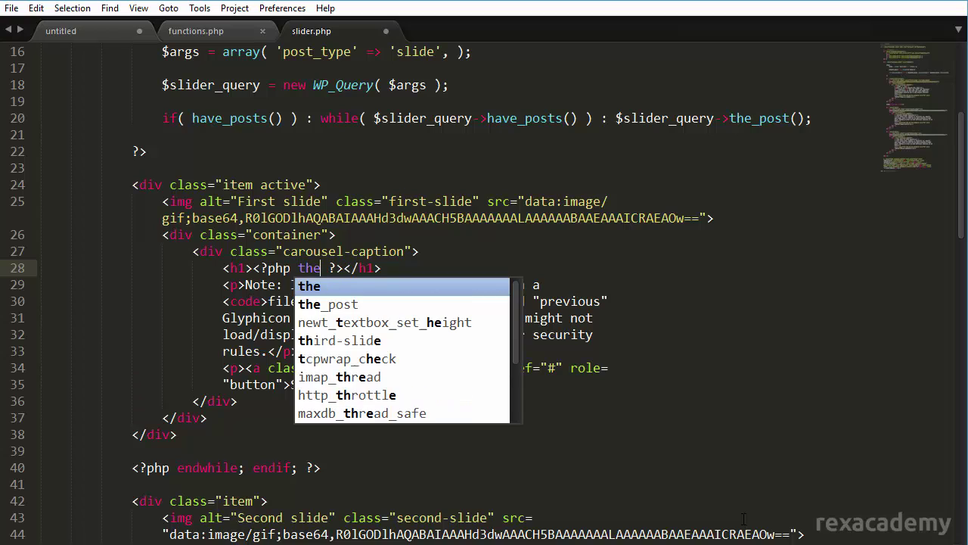
text(_title();)
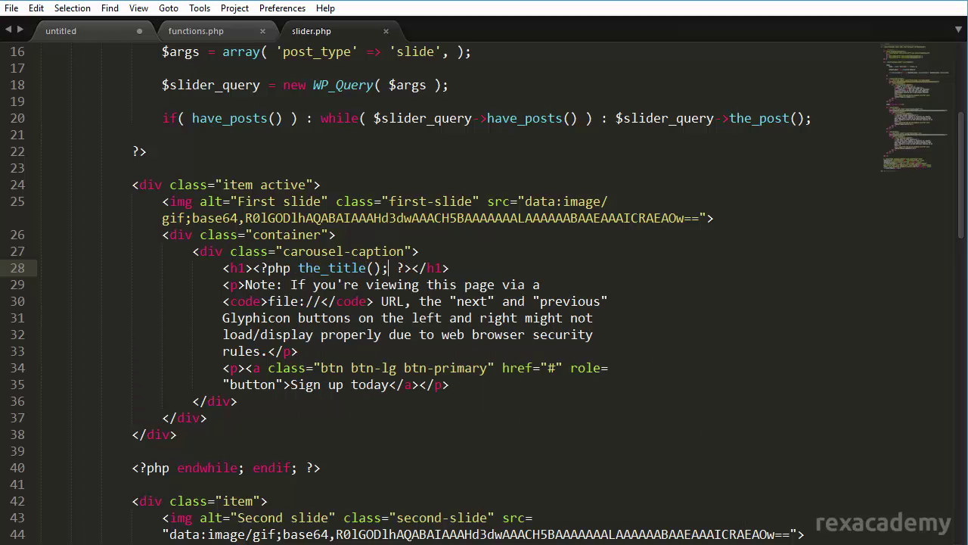
Switch to the browser, reload the Bootstrap to WP home page and compare its slider headline with the Edit Slide title
key(alt+Tab)
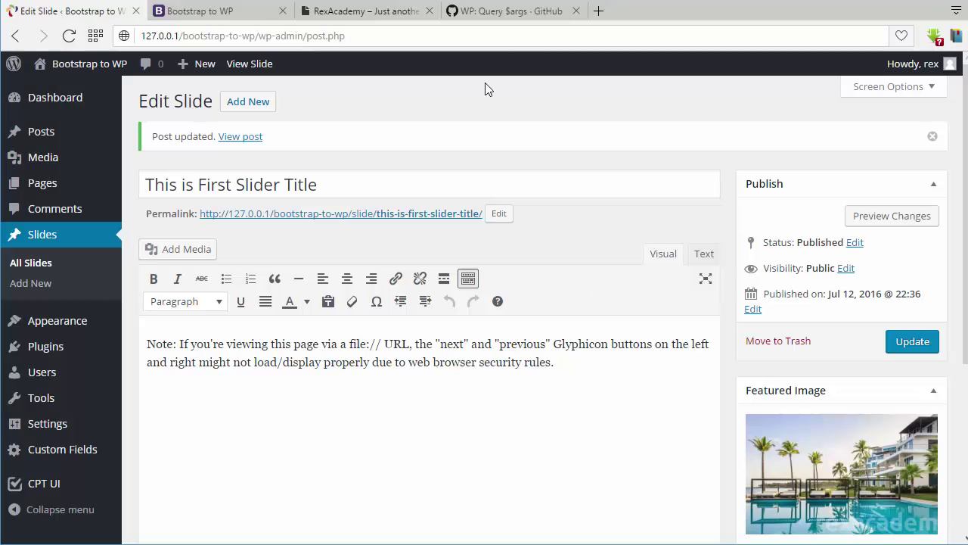
click(223, 12)
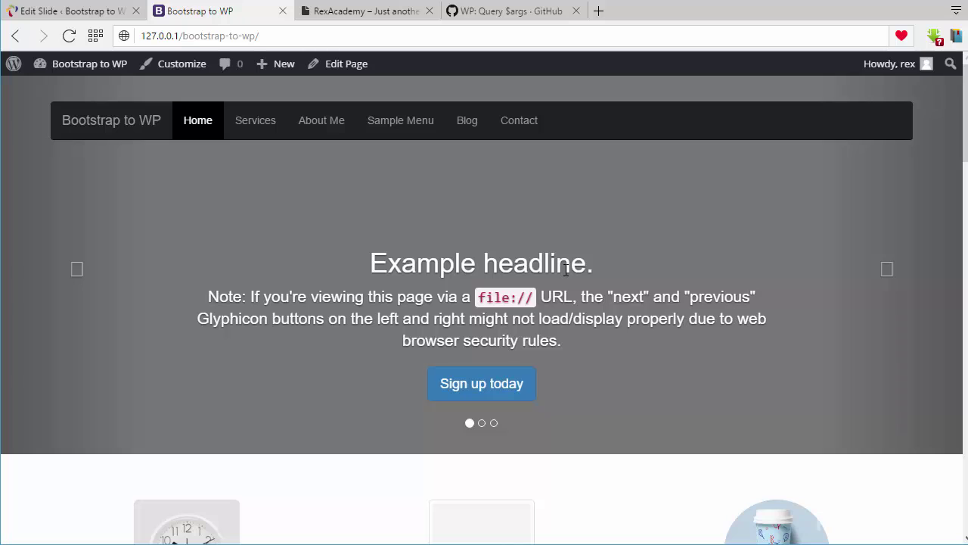
key(F5)
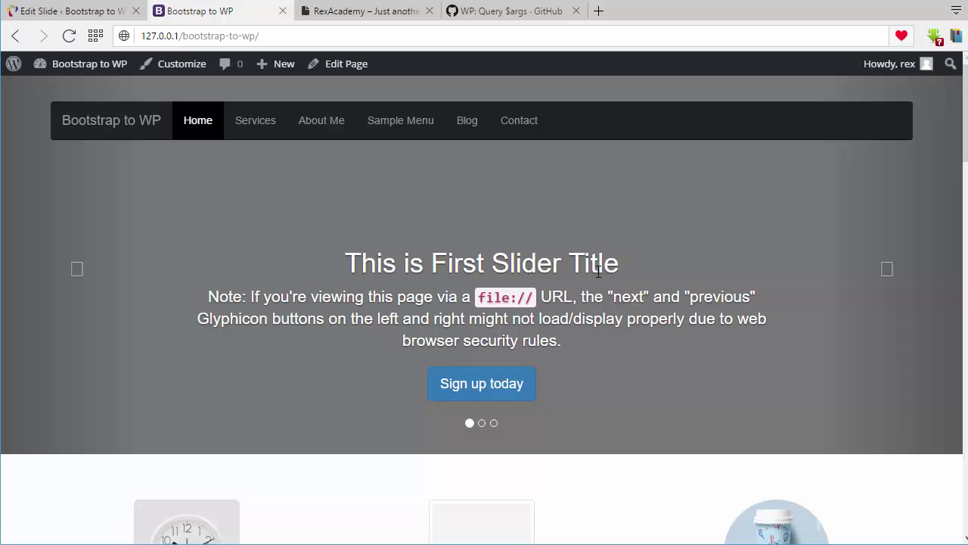
click(70, 12)
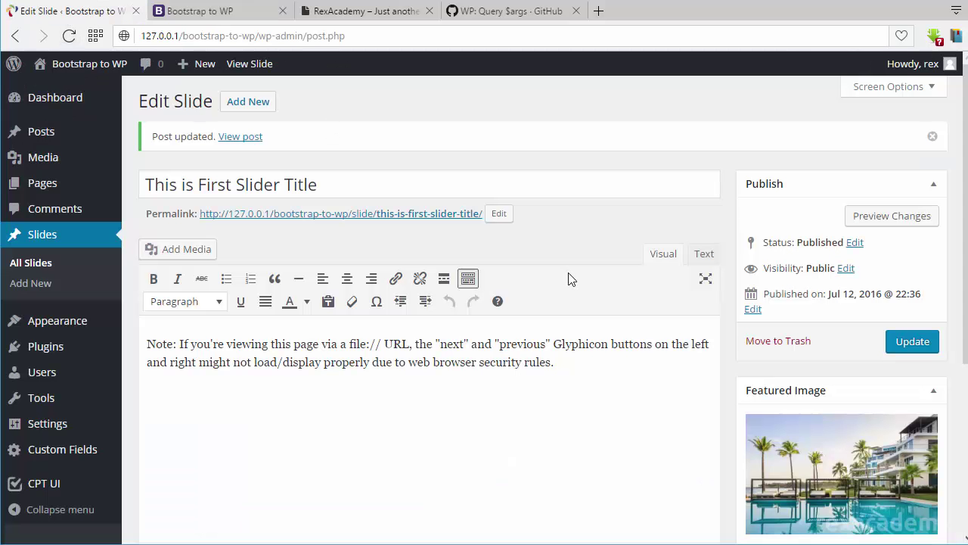
click(368, 183)
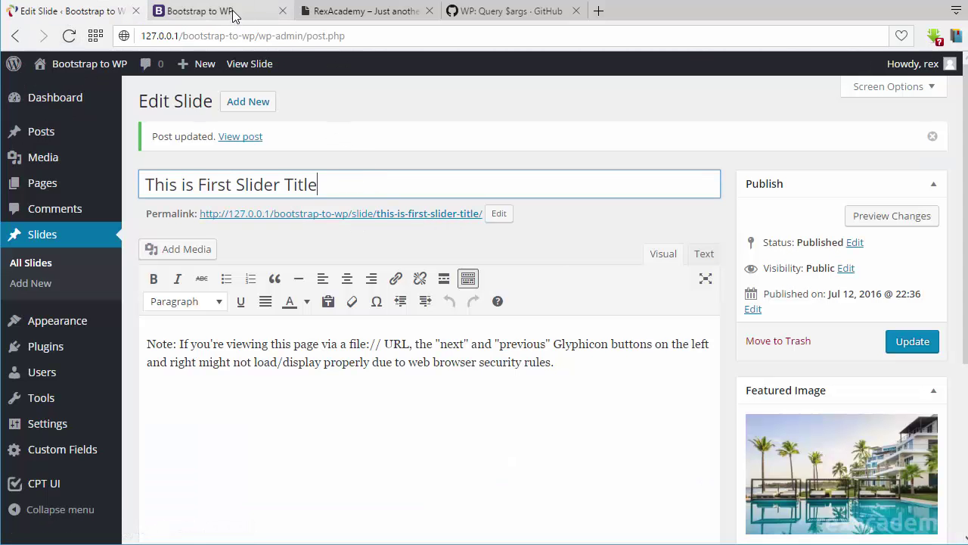
click(268, 12)
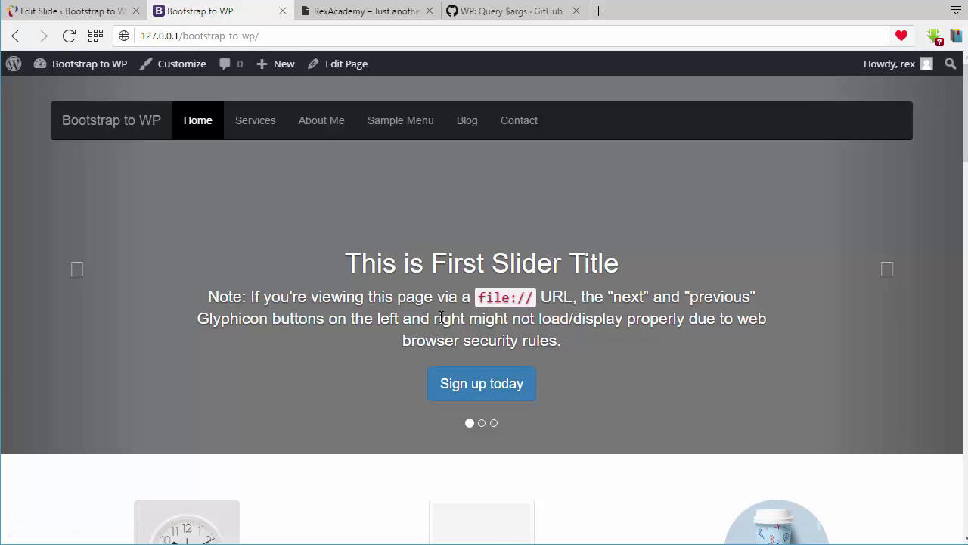
Return to slider.php in the code editor, replace the first slide's note paragraph text with <?php the_content(); ?> and save
key(alt+Tab)
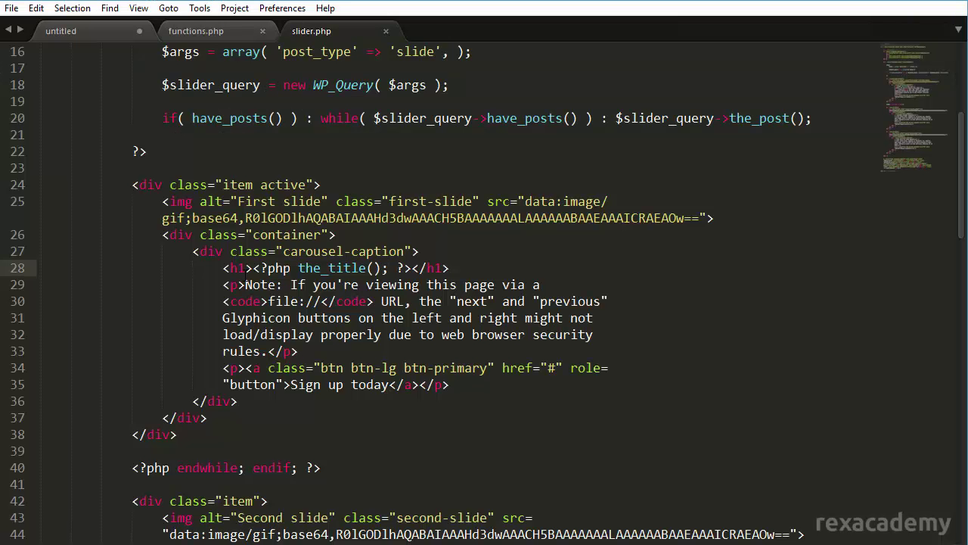
click(244, 285)
drag(244, 284, 269, 351)
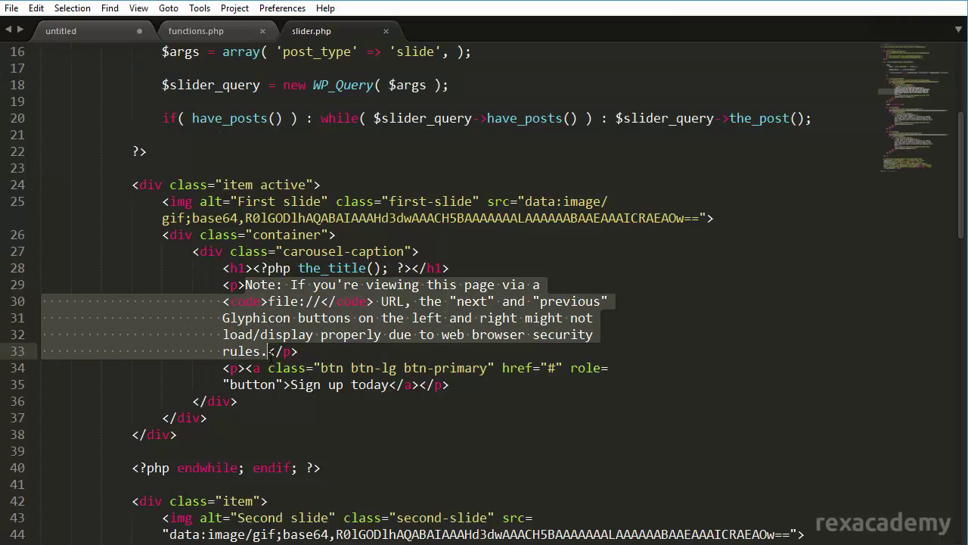
text(php</p>)
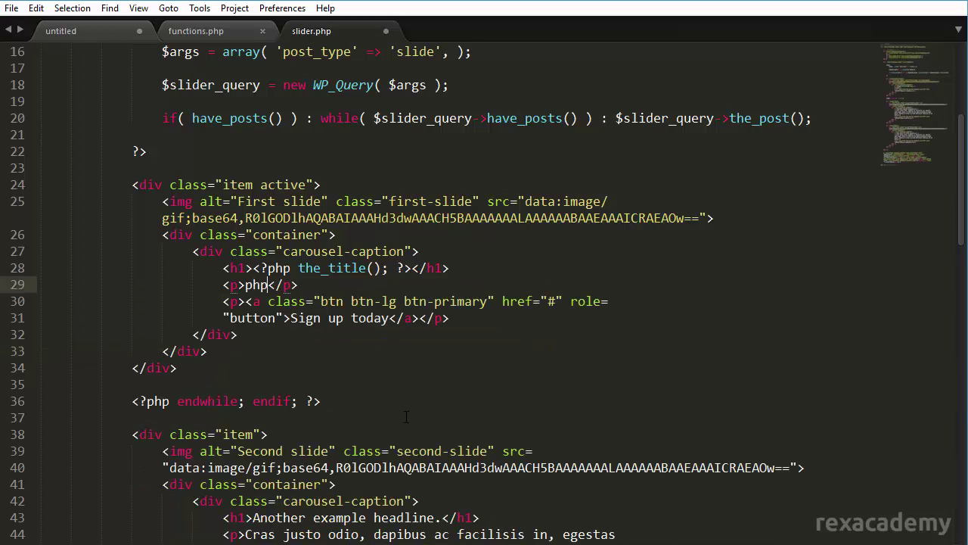
key(Tab)
text(the_c)
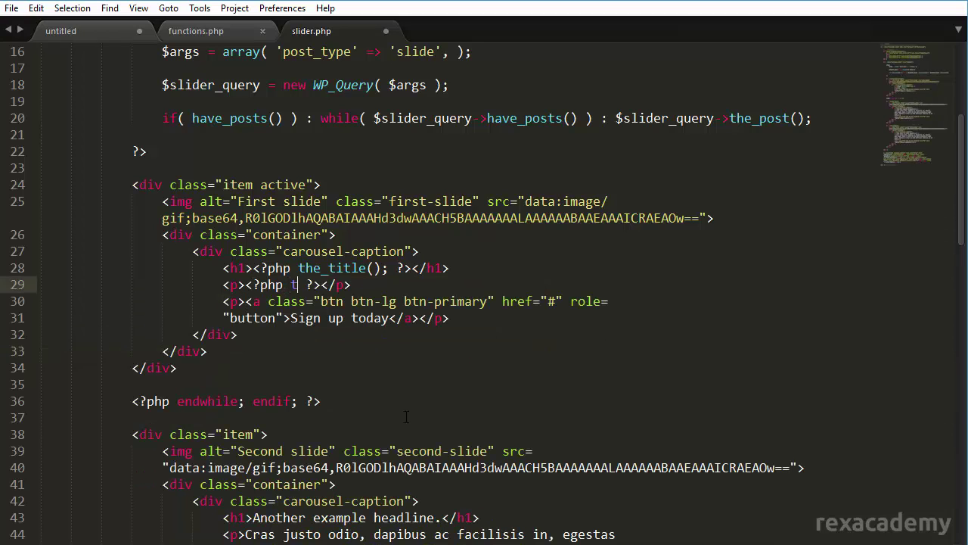
text(ontent)
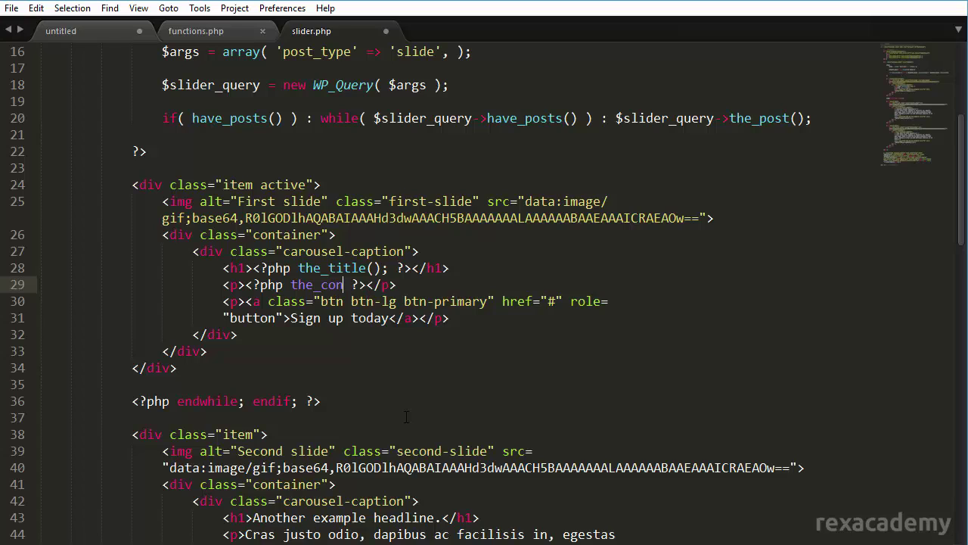
text(()
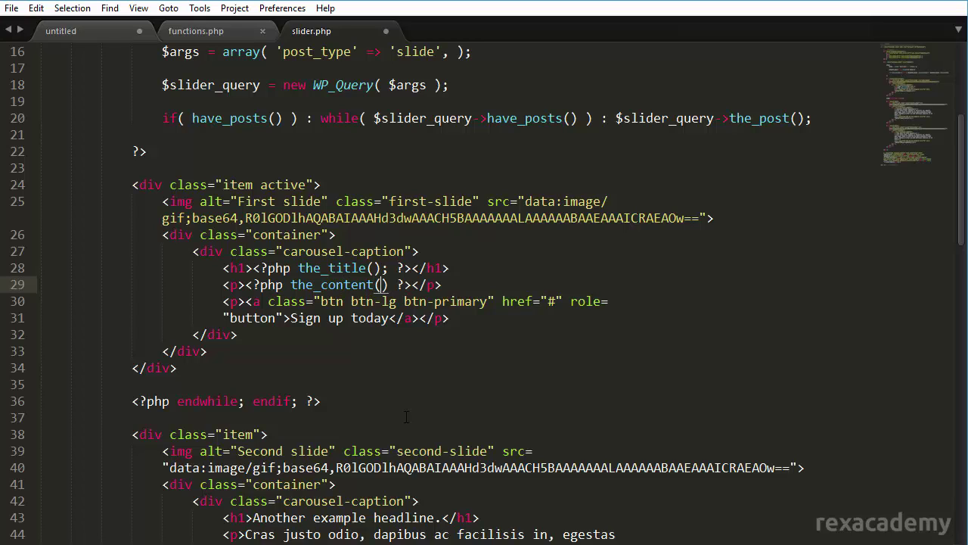
text();)
key(ctrl+s)
drag(524, 201, 323, 235)
click(220, 218)
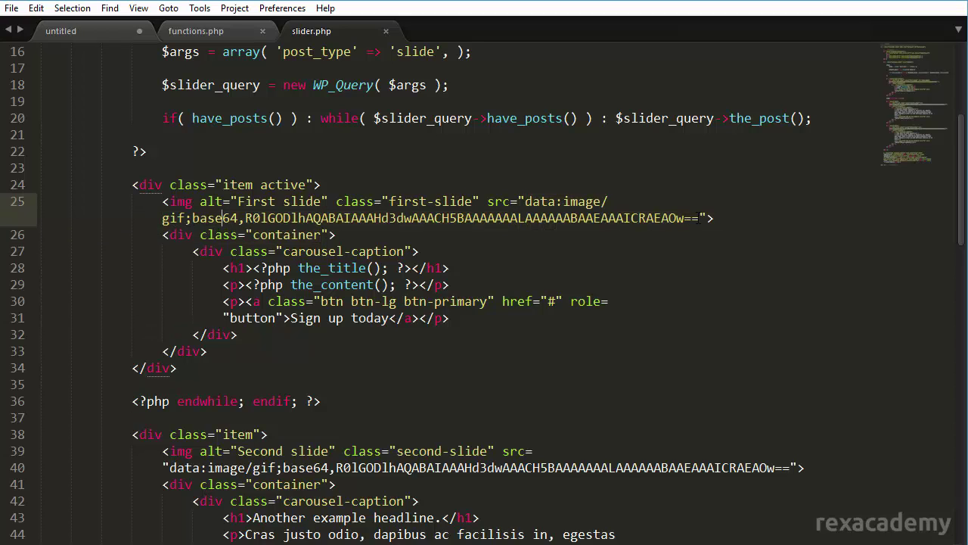
Empty the first slide image's src value and add <?php the_post_thumbnail(); ?> on a new line below the img tag
drag(699, 218, 524, 201)
key(BackSpace)
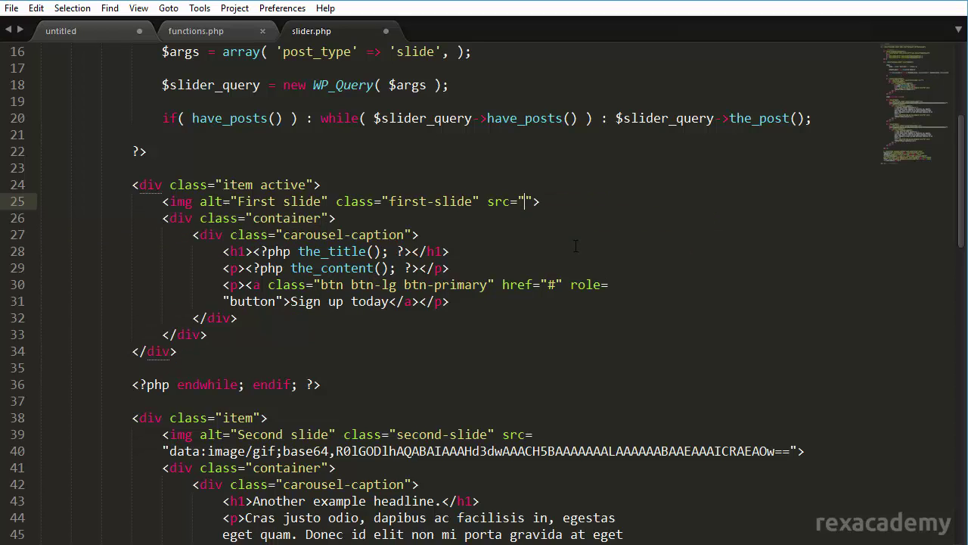
key(Return)
text(php)
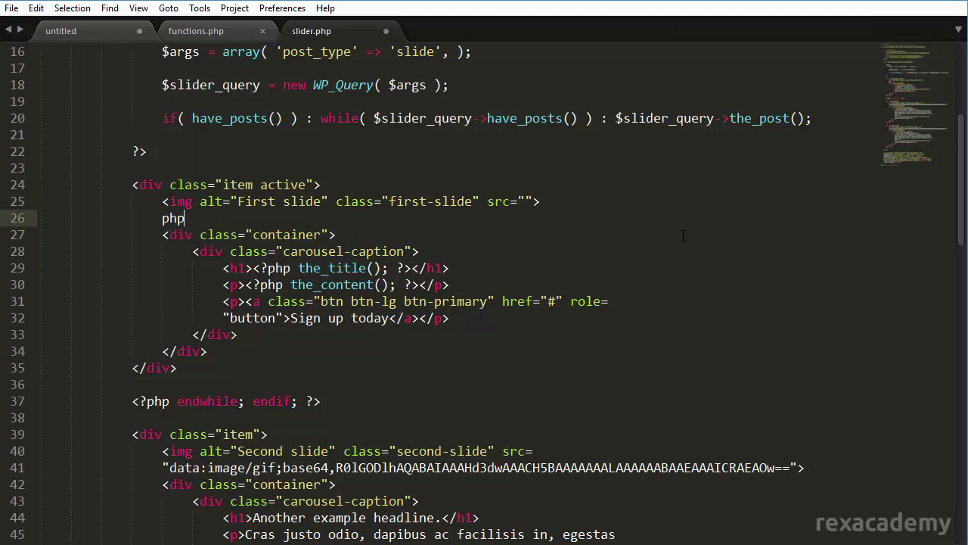
key(Tab)
text(t)
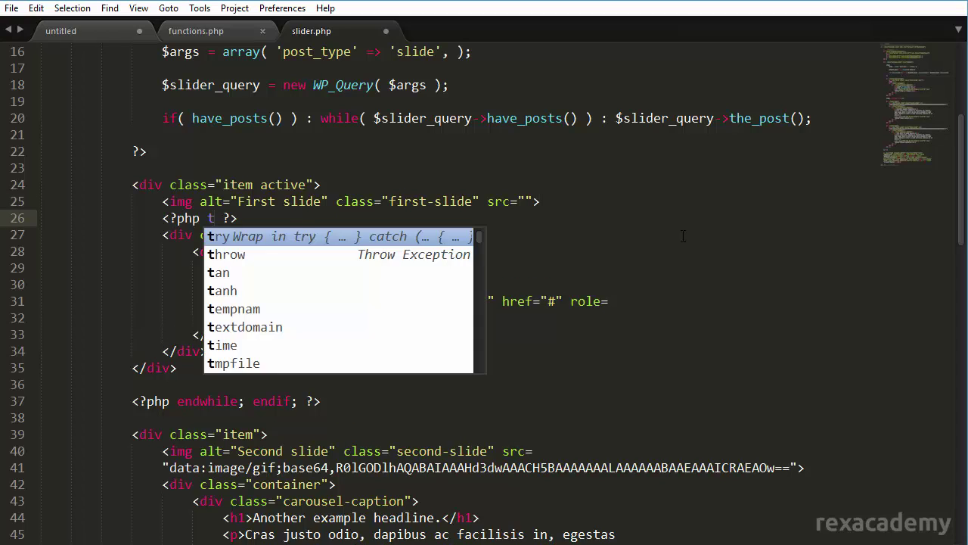
key(BackSpace)
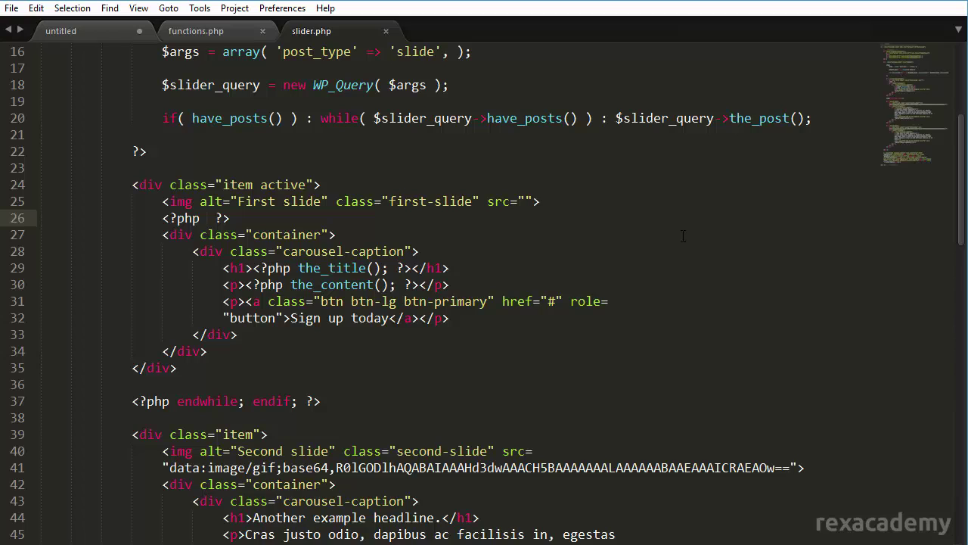
text(the_pso)
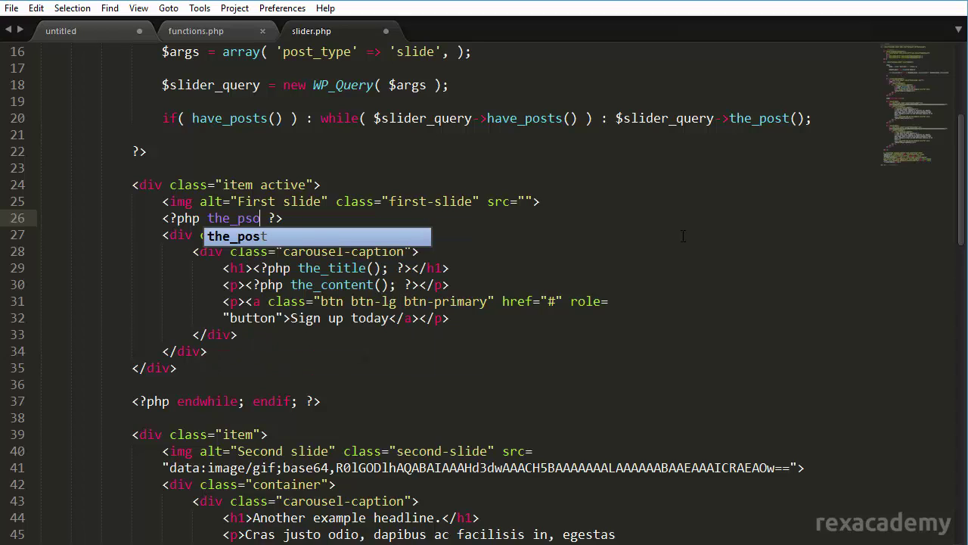
key(BackSpace)
key(BackSpace)
text(ost_thumban)
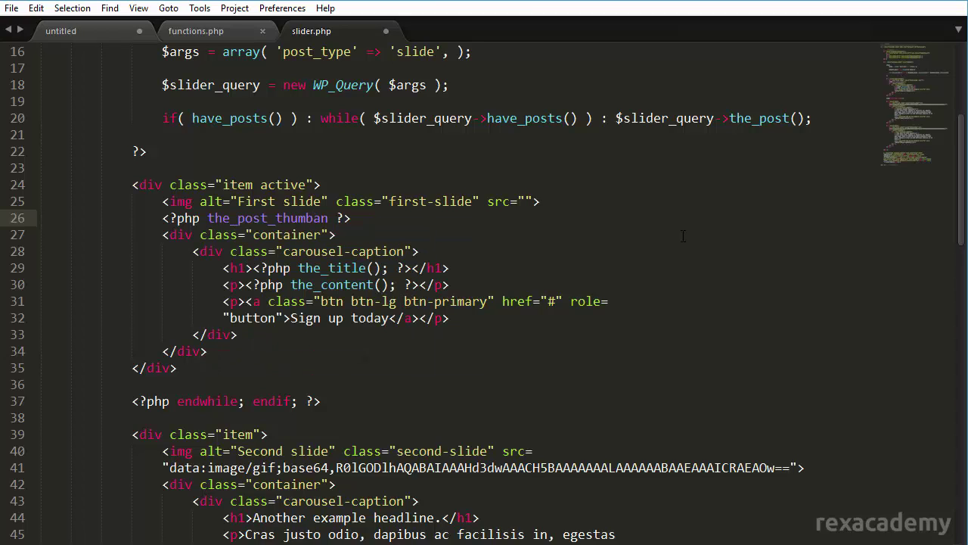
key(BackSpace)
key(BackSpace)
text(naild)
key(BackSpace)
text(();)
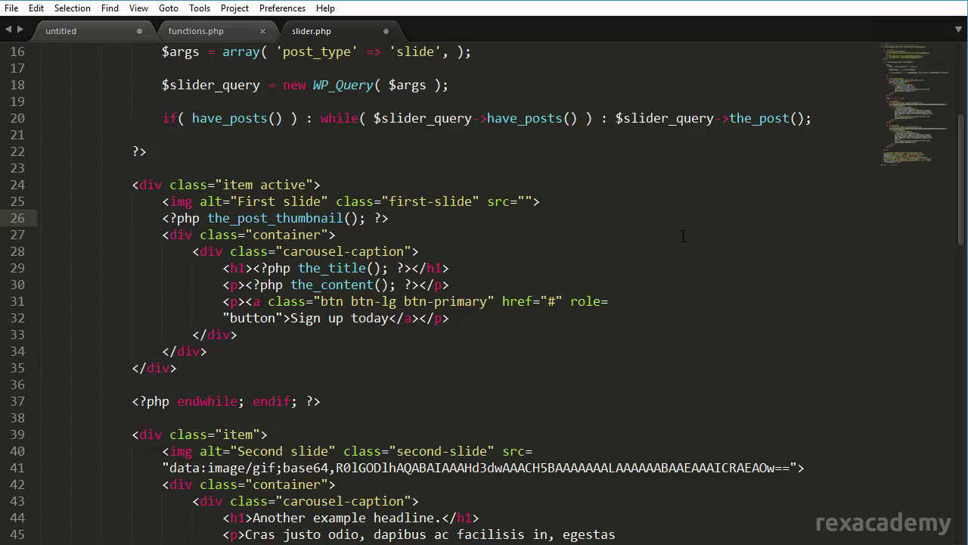
Comment out the first slide's static img tag and save slider.php
key(Up)
key(End)
key(ctrl+slash)
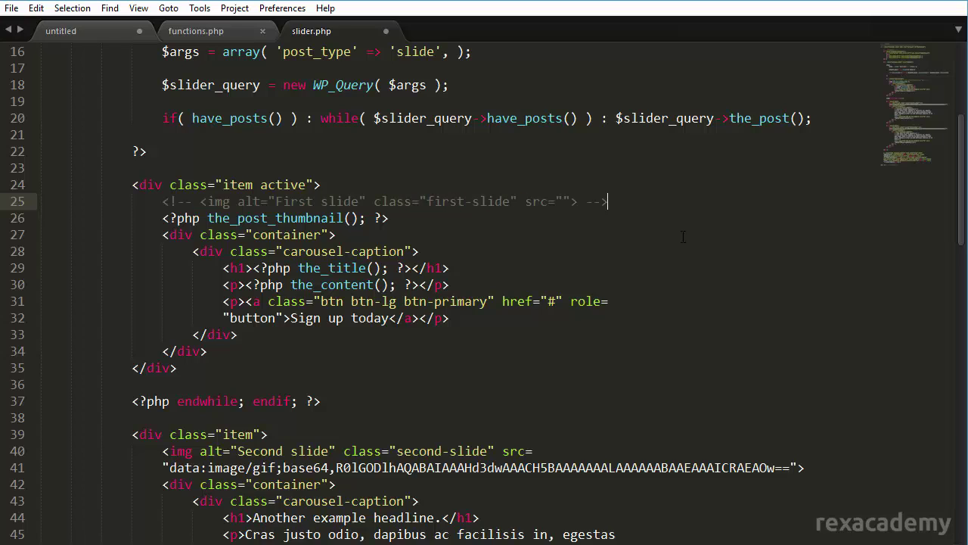
key(ctrl+s)
click(444, 255)
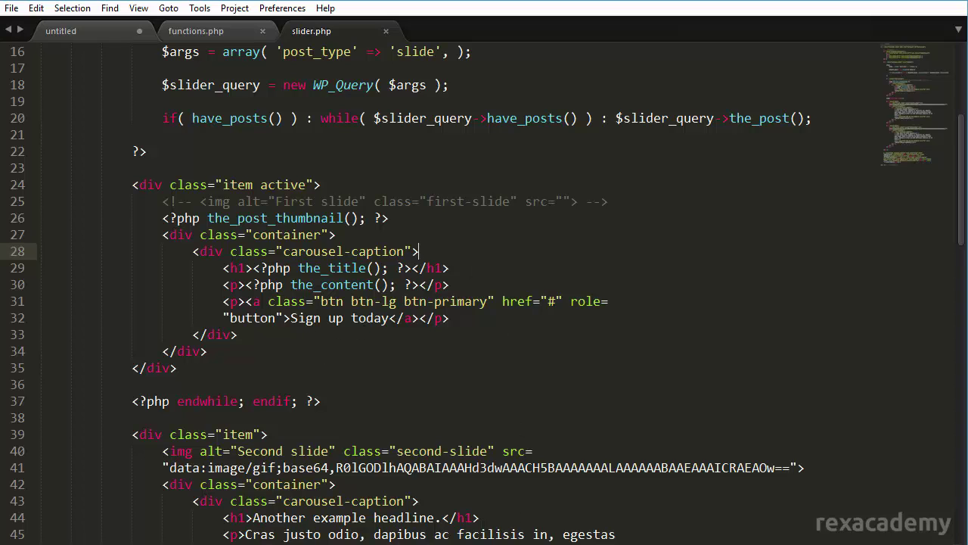
Switch to the browser, reload the Bootstrap to WP home page and step the slider forward and back to check the first slide
key(alt+Tab)
key(F5)
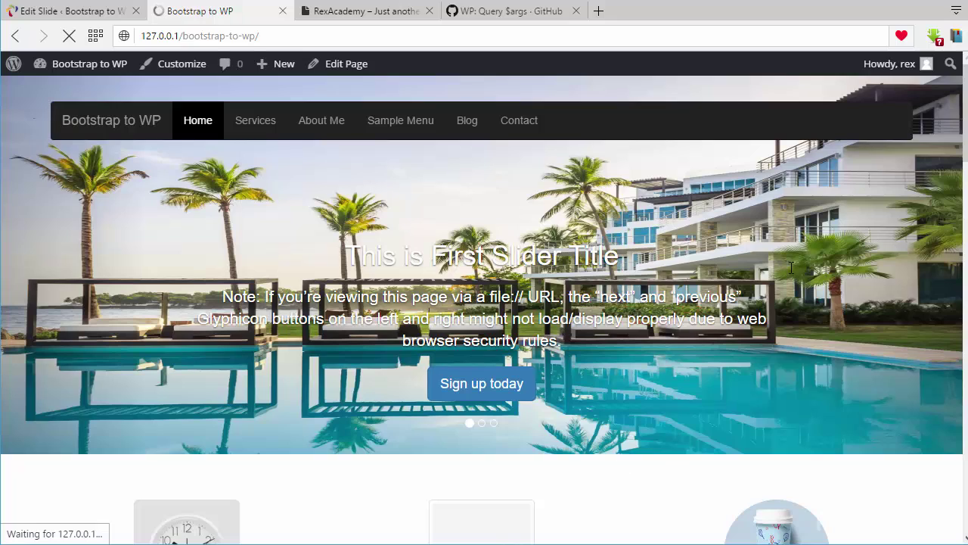
click(938, 296)
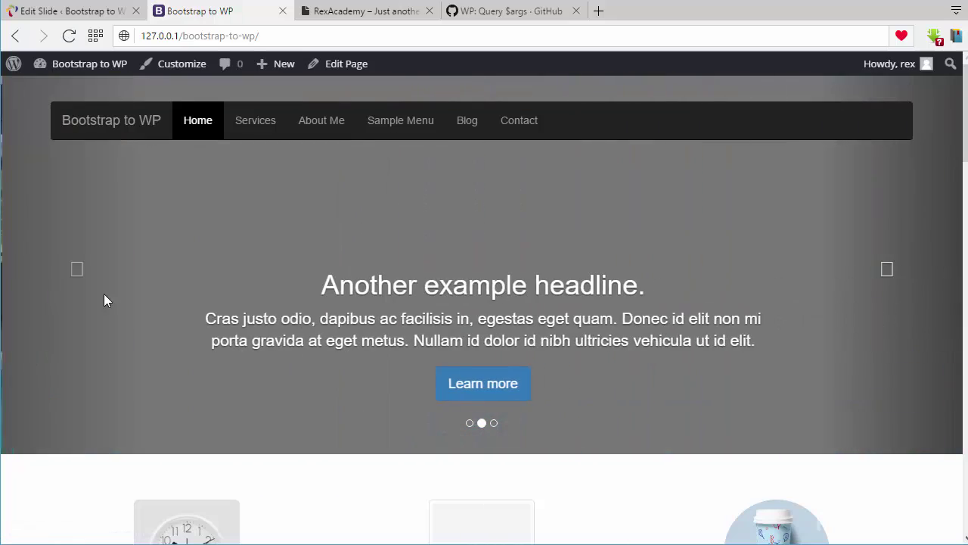
click(31, 291)
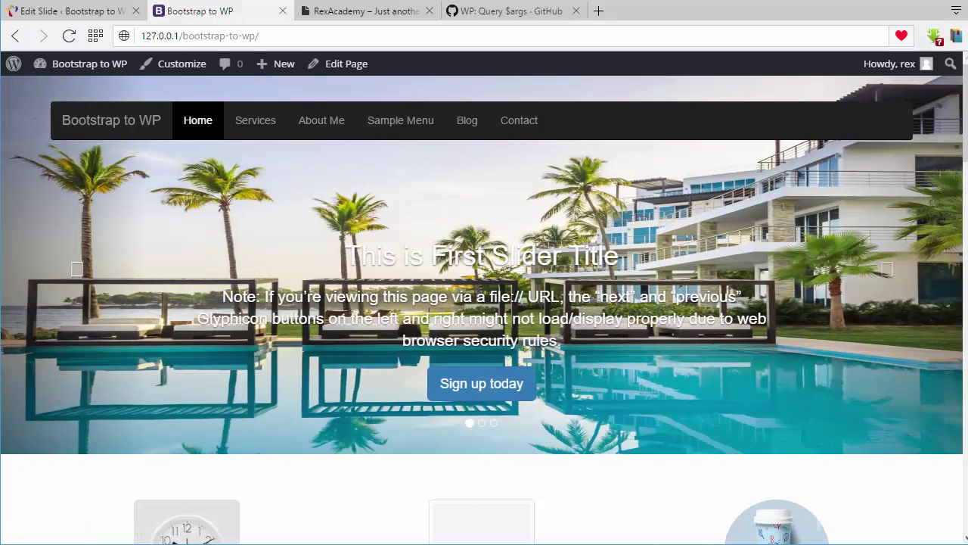
Return to slider.php in the code editor and join the first slide's "Sign up today" button markup onto a single line
key(alt+Tab)
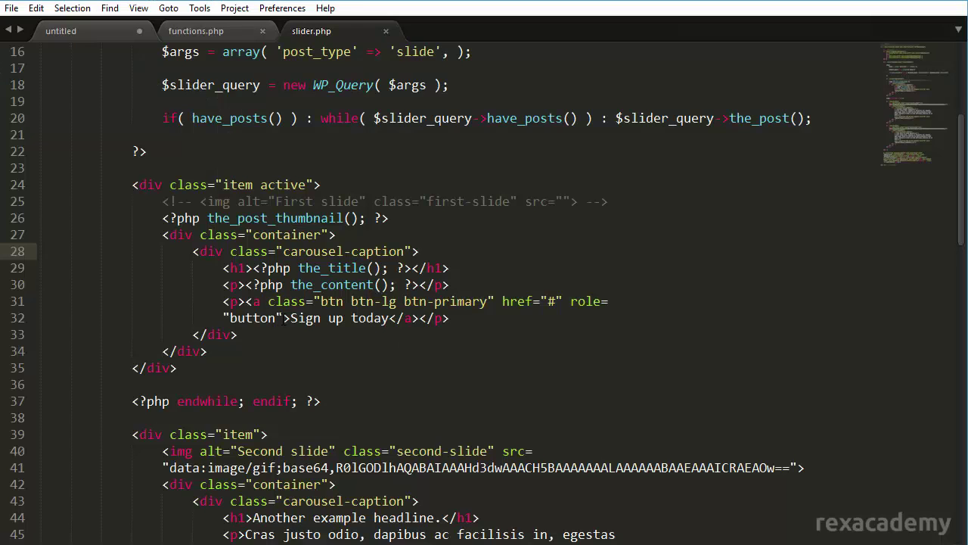
drag(222, 318, 639, 309)
key(BackSpace)
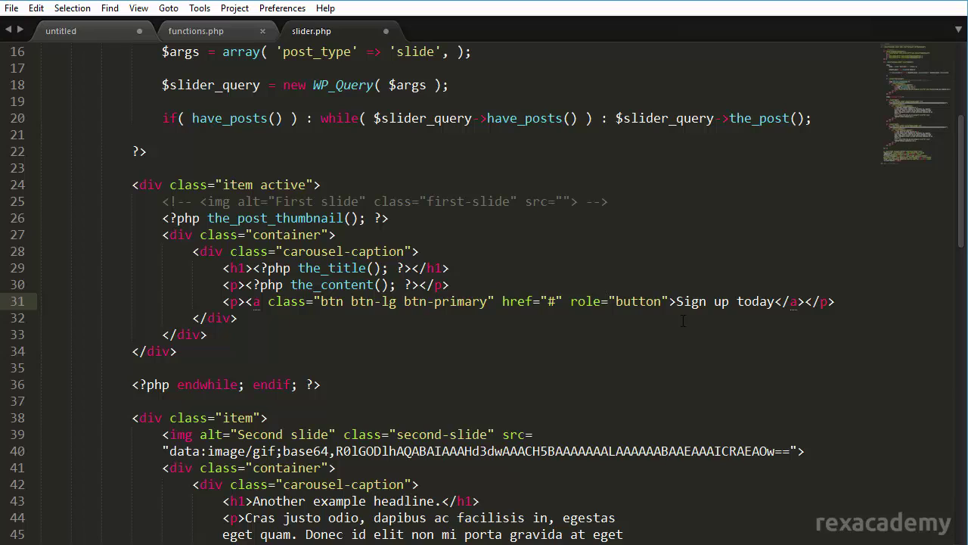
click(644, 301)
Switch to the browser's Edit Slide page and examine the slide's Button Text and Button URL custom fields
key(alt+Tab)
click(86, 15)
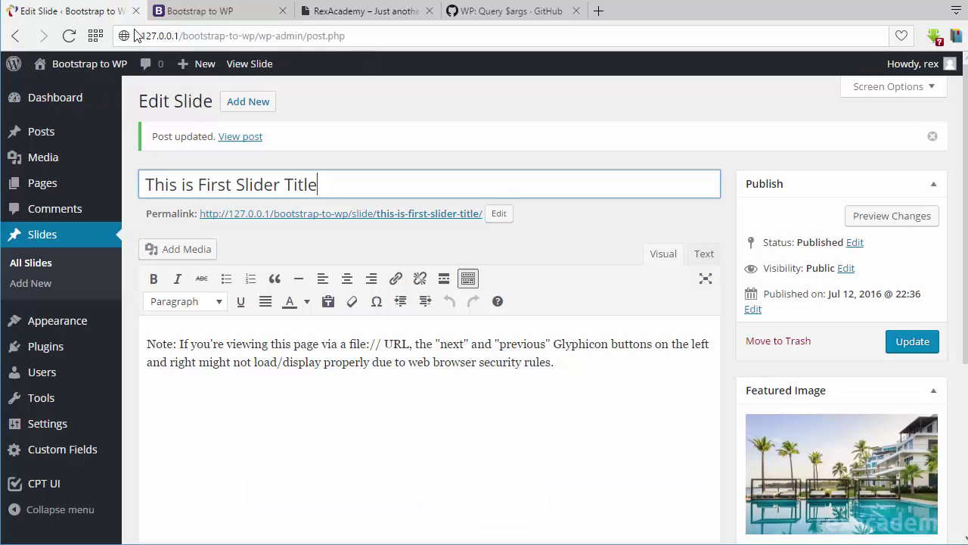
scroll(428, 391, down, 5)
click(249, 389)
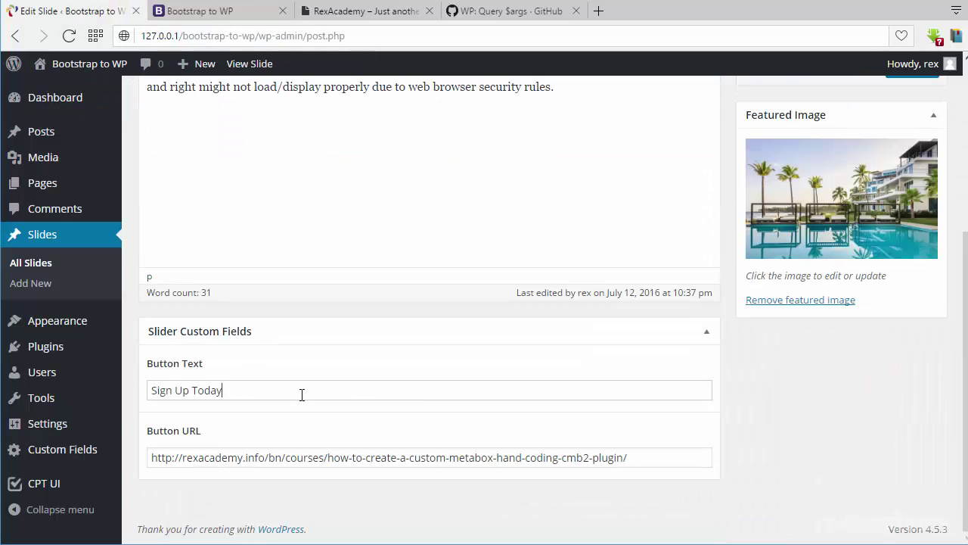
scroll(404, 417, up, 2)
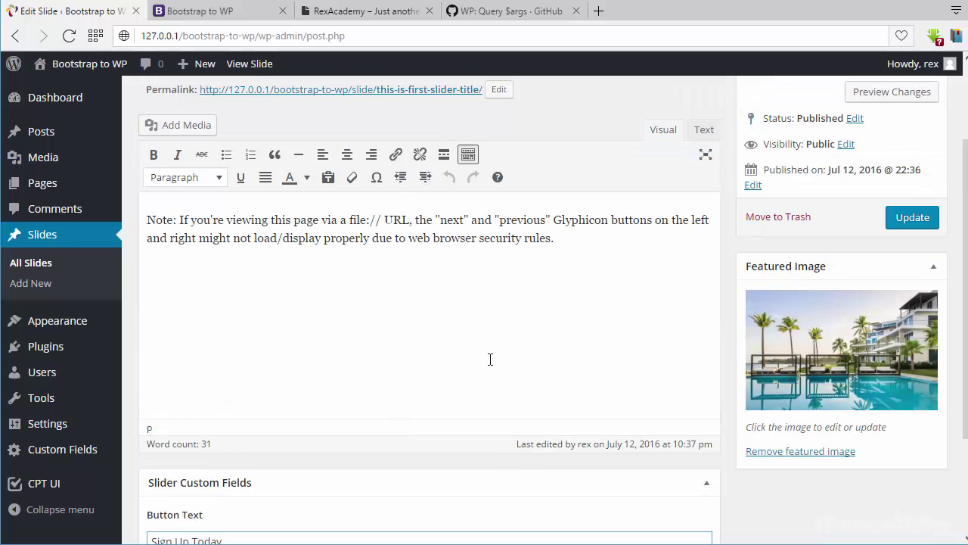
Close the WP Query gist and search Google for "advanced custom fileds" in a new tab
click(532, 15)
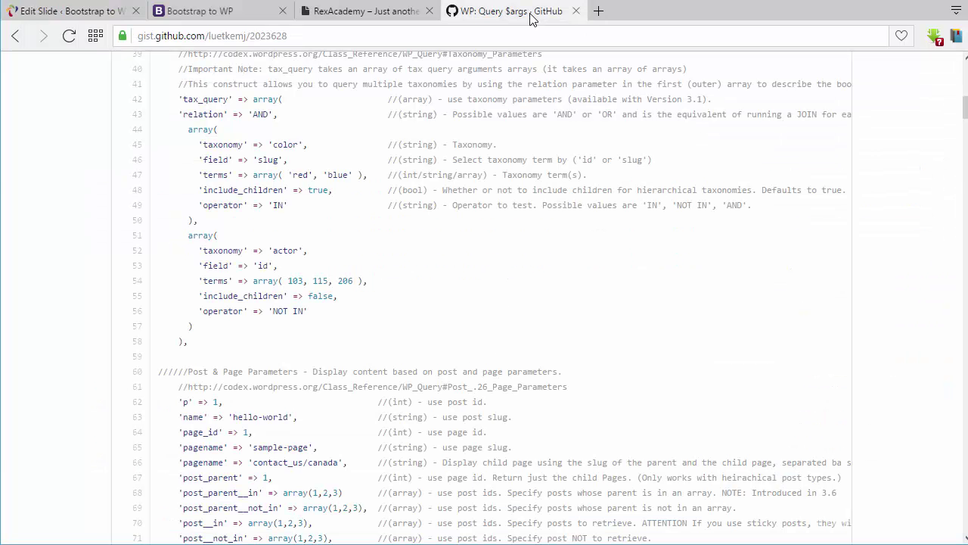
middle_click(532, 15)
click(448, 11)
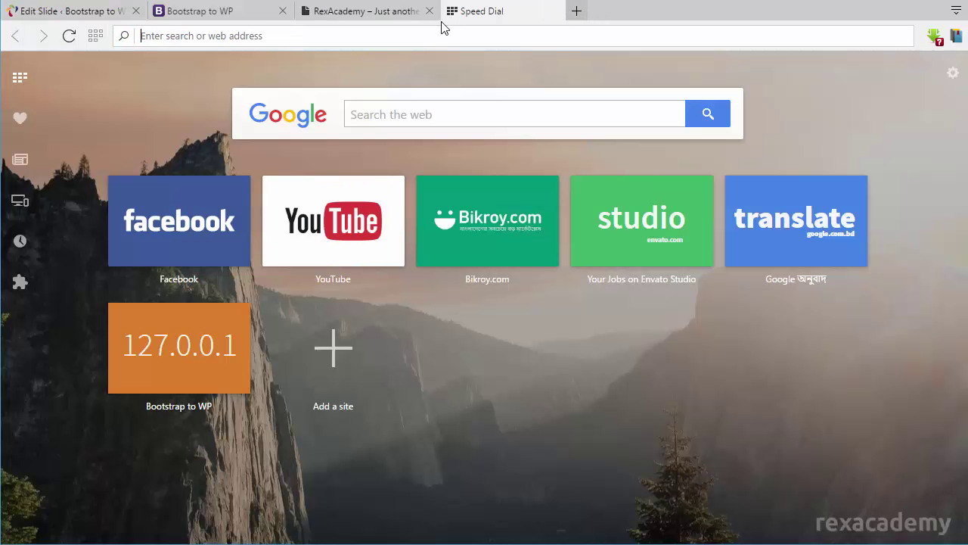
text(ad)
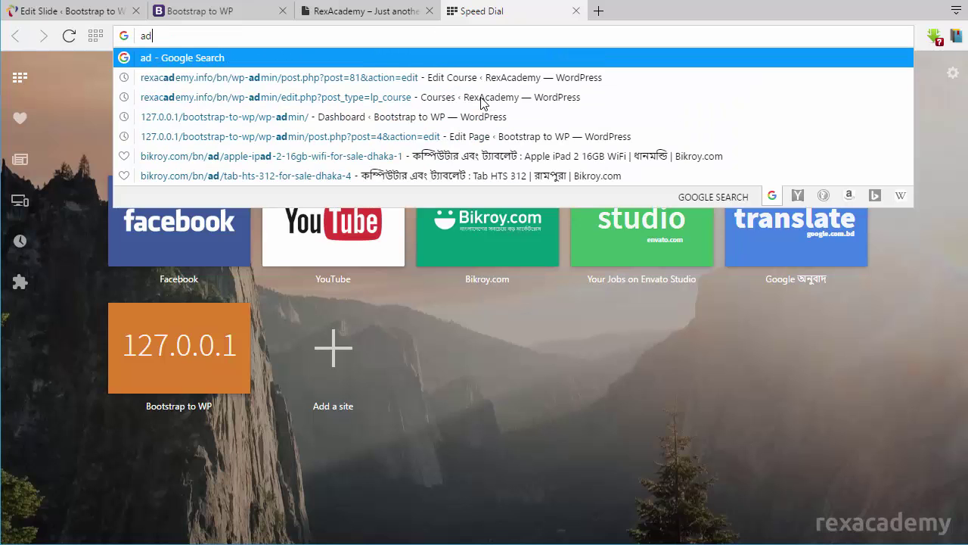
text(vanced custom fileds)
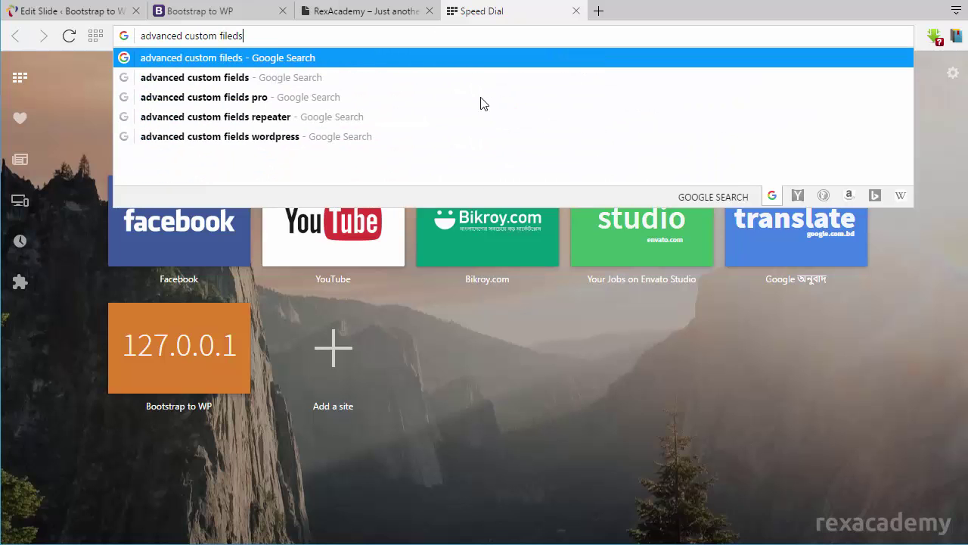
key(Return)
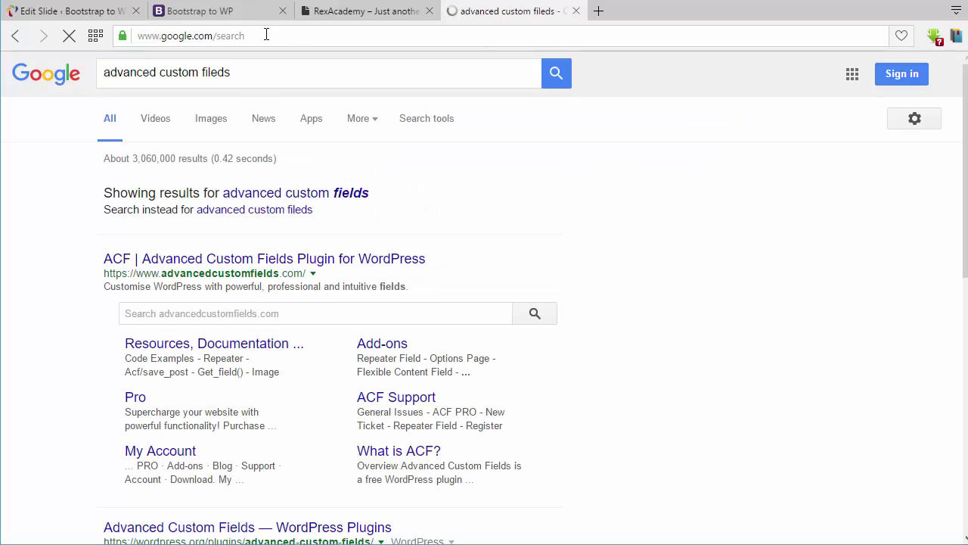
click(228, 71)
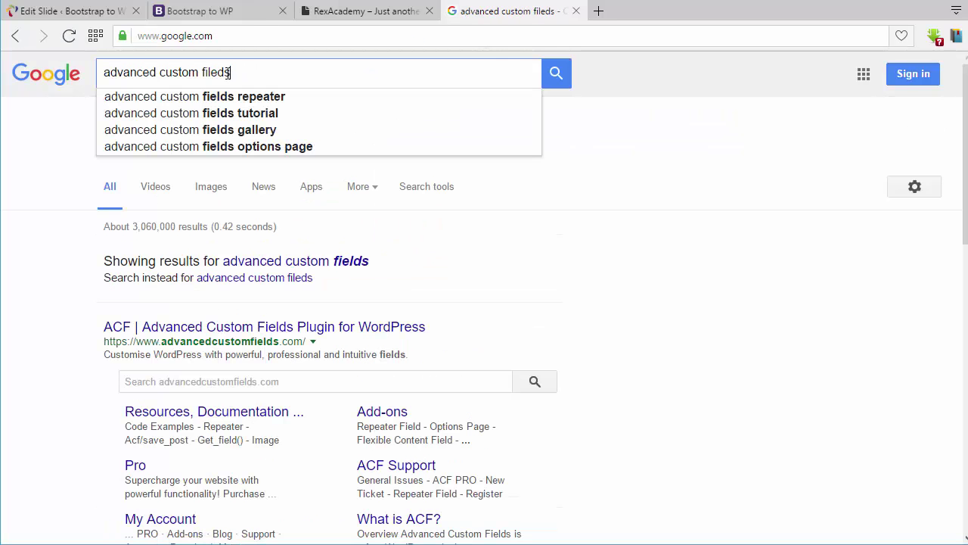
Go back to the Edit Slide page and view the Custom Fields plugin's entries in the WordPress admin
click(76, 11)
scroll(48, 468, down, 2)
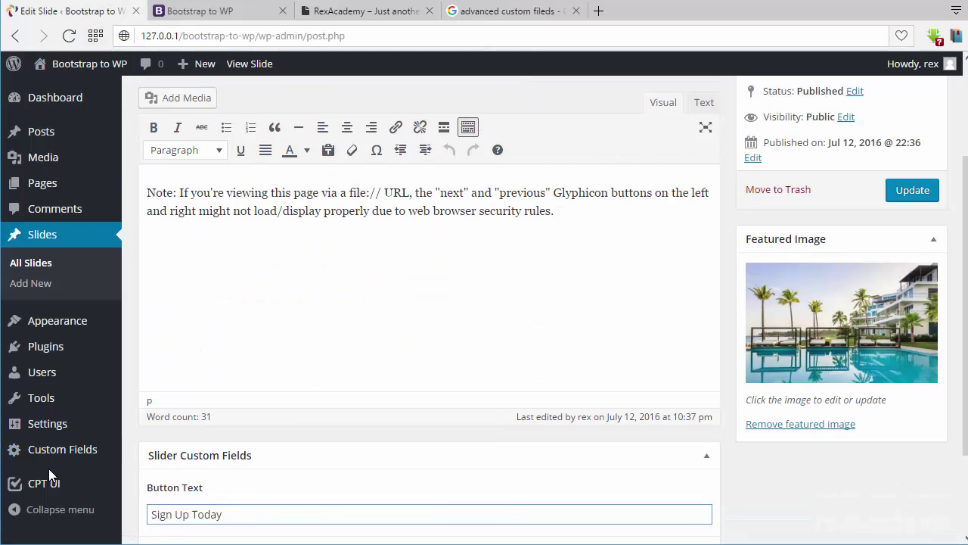
mouse_move(44, 475)
mouse_move(66, 453)
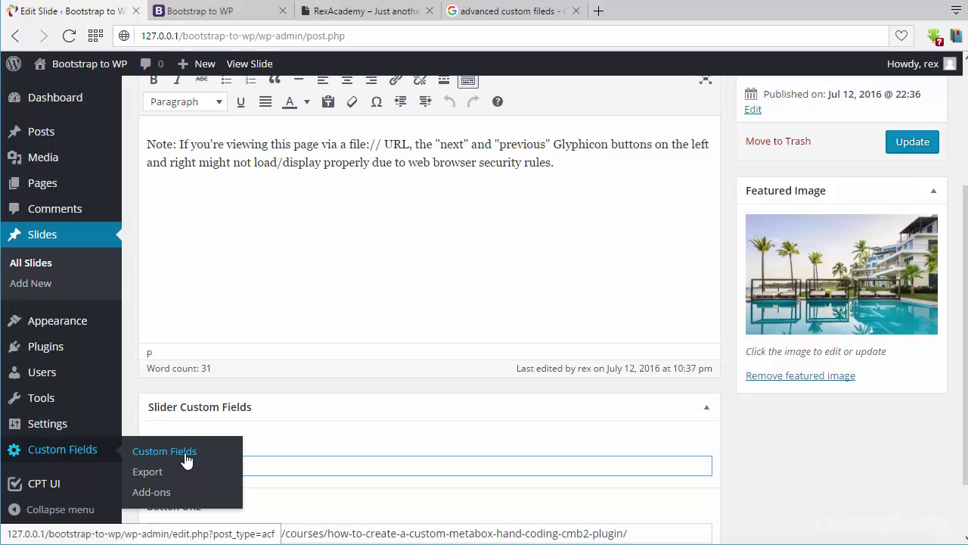
Return to the search results and open the Advanced Custom Fields "Resources, Documentation" page
click(488, 13)
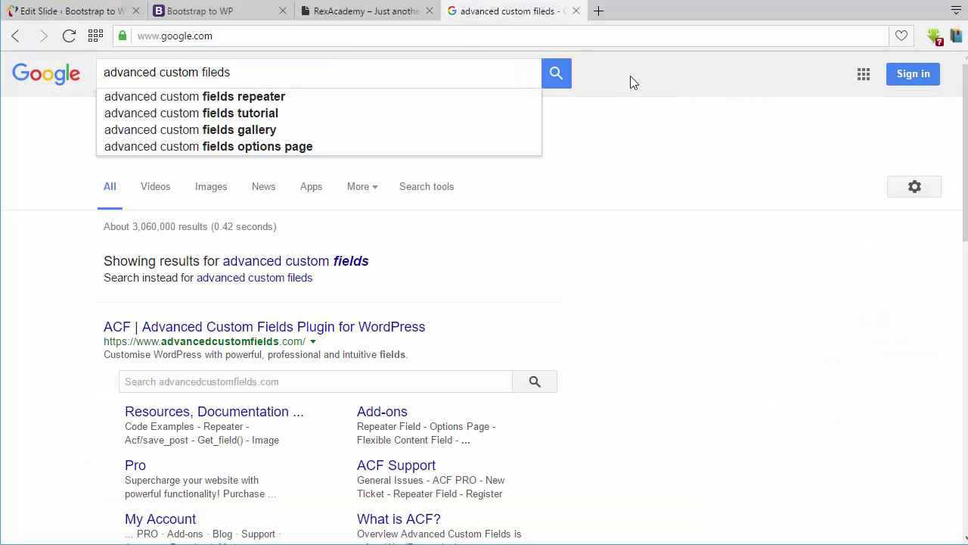
scroll(685, 271, down, 1)
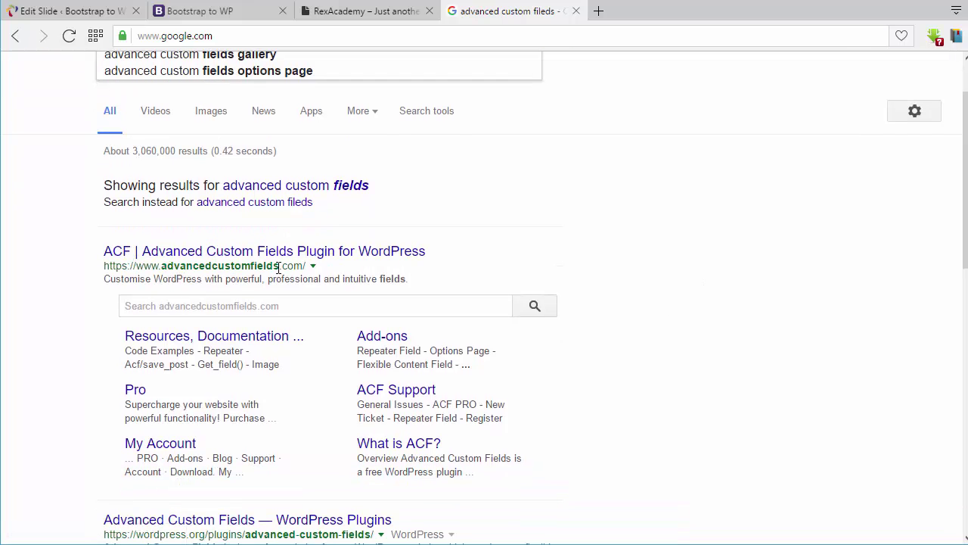
scroll(290, 270, down, 1)
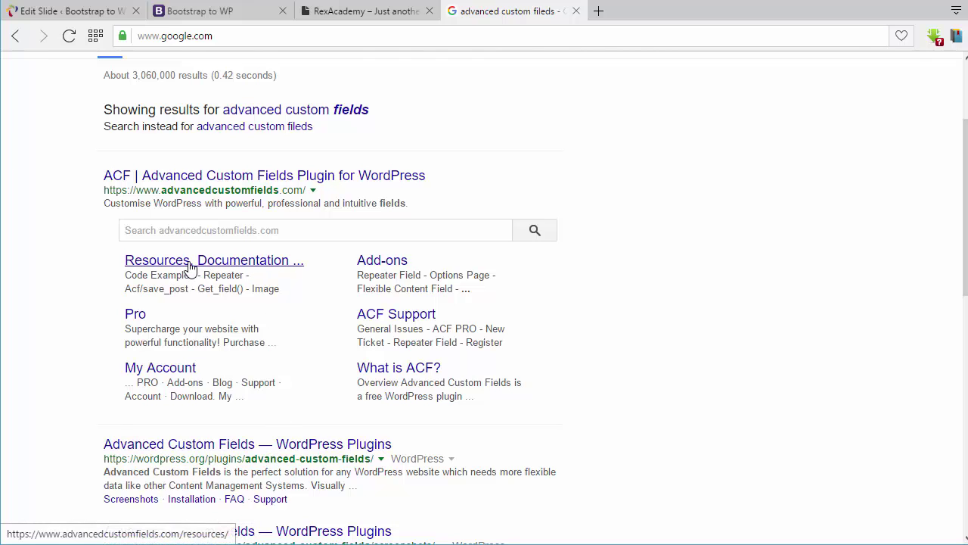
click(246, 266)
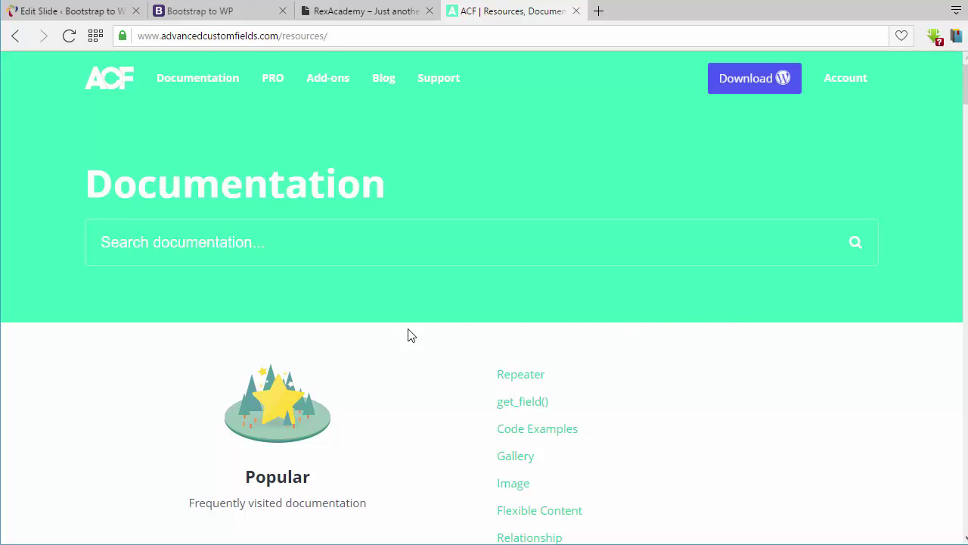
Look through the ACF documentation topics, open Code Examples and go to its "Display a field" section
scroll(368, 336, down, 2)
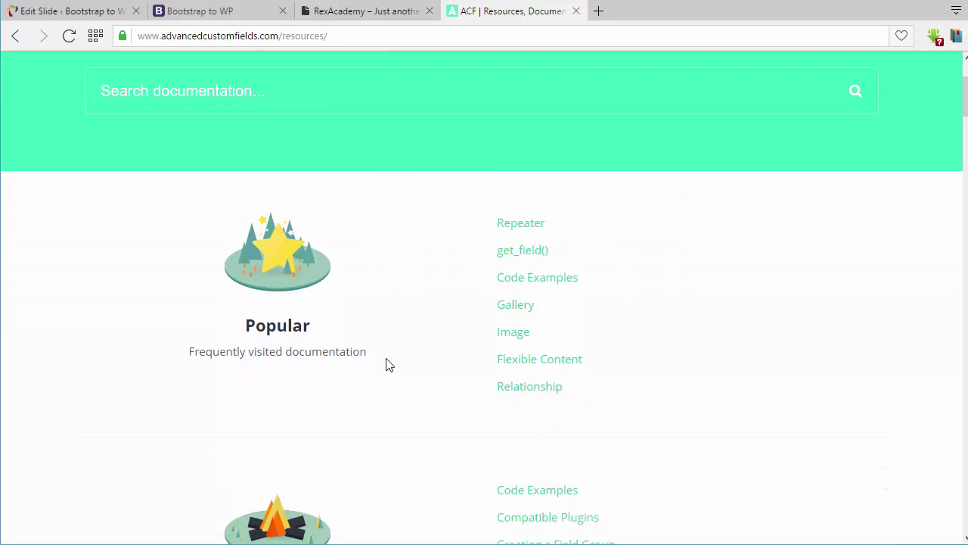
scroll(400, 363, down, 1)
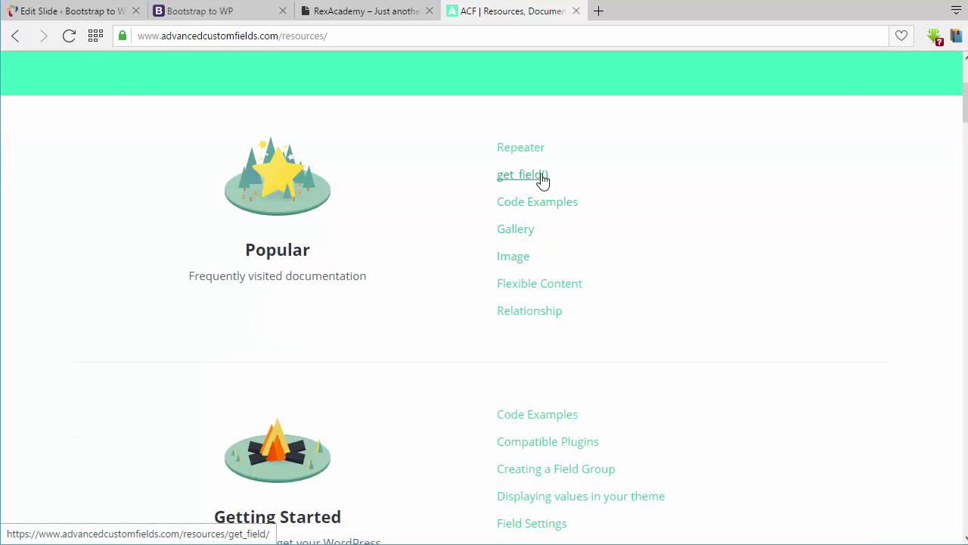
scroll(436, 446, down, 4)
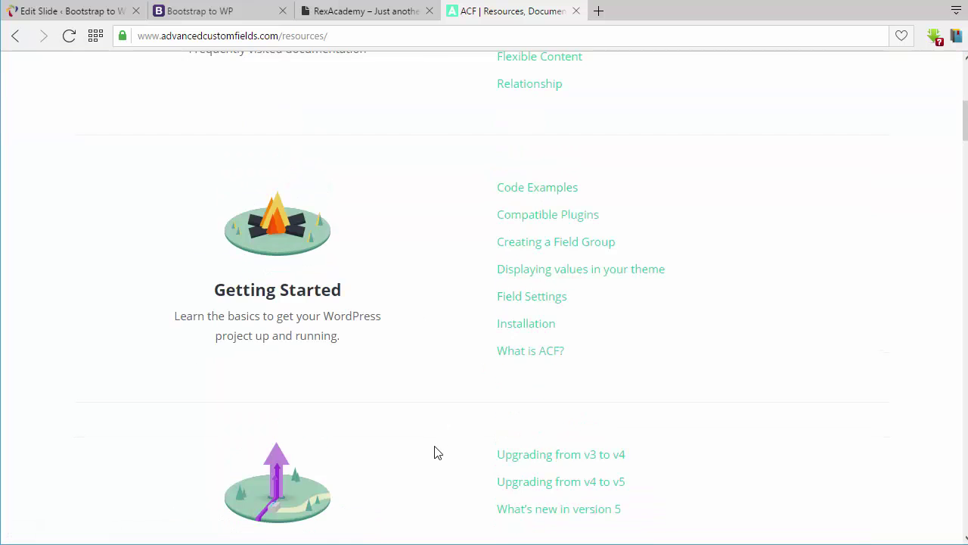
scroll(436, 435, up, 5)
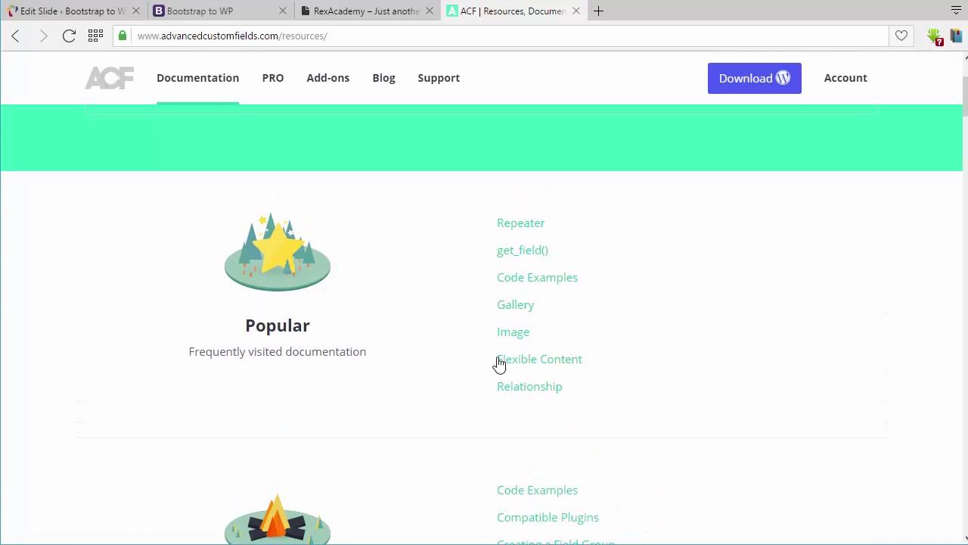
click(541, 283)
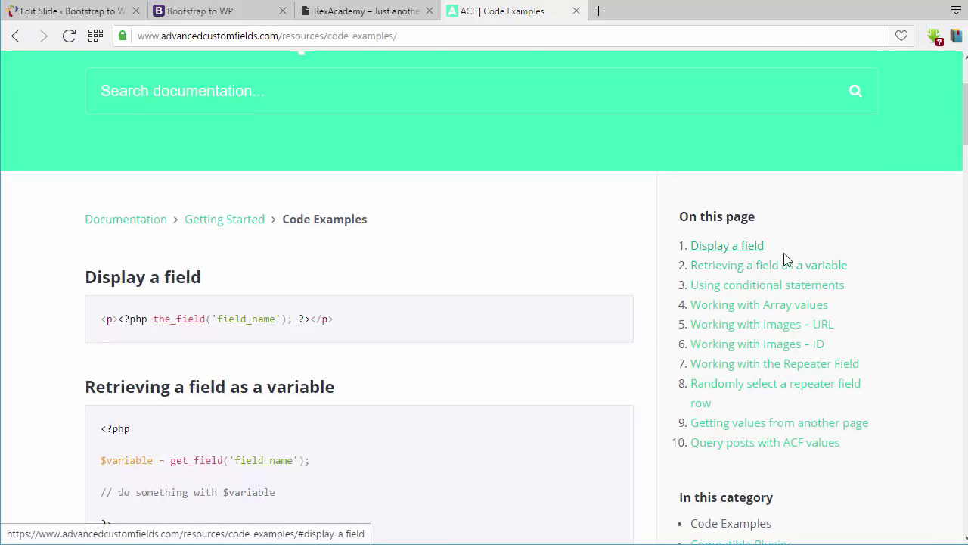
click(726, 250)
scroll(157, 167, up, 2)
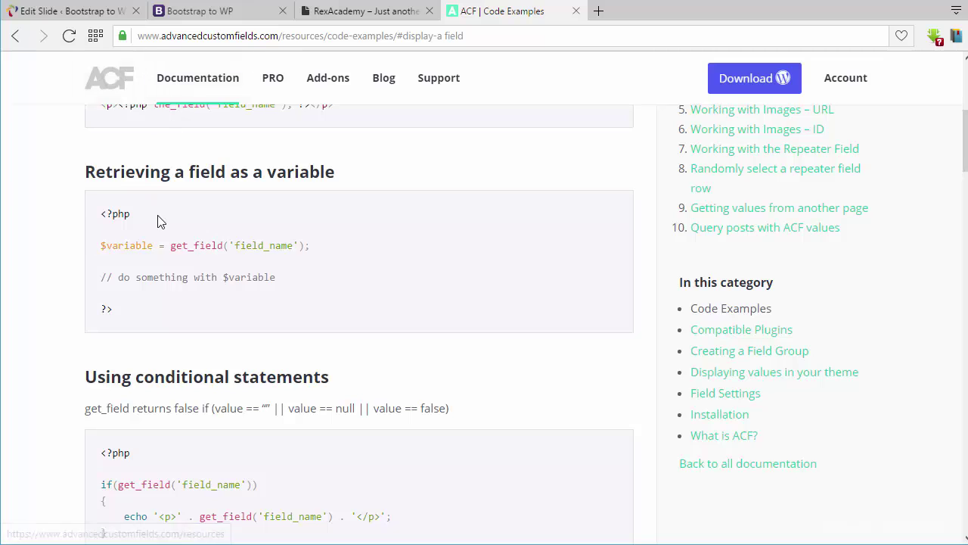
Copy the <?php the_field('field_name'); ?> snippet, without its paragraph tags, from the "Display a field" example
drag(104, 211, 192, 210)
click(329, 217)
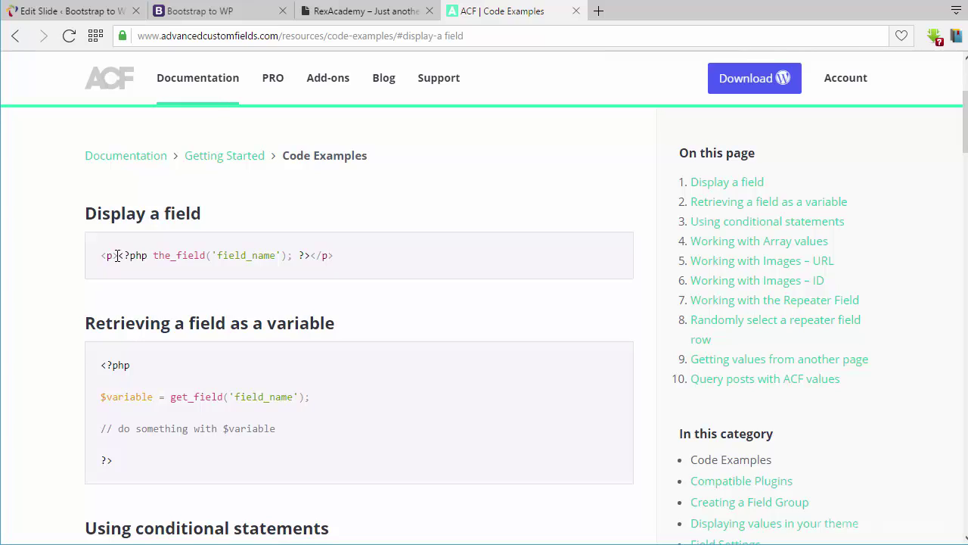
drag(117, 255, 181, 254)
click(214, 281)
drag(308, 256, 118, 254)
key(ctrl+c)
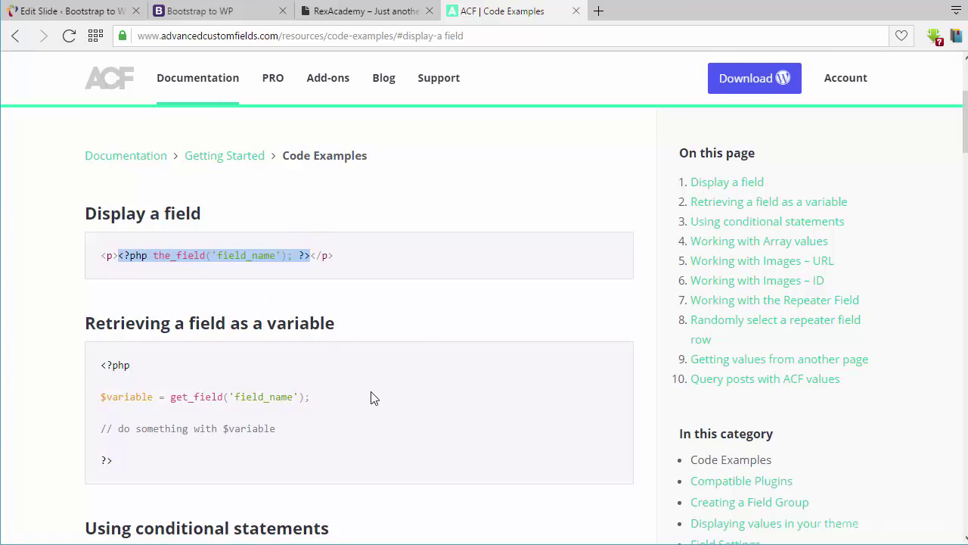
Switch to slider.php in Sublime Text and replace the first slide's "Sign up today" button text with the copied the_field snippet
key(alt+Tab)
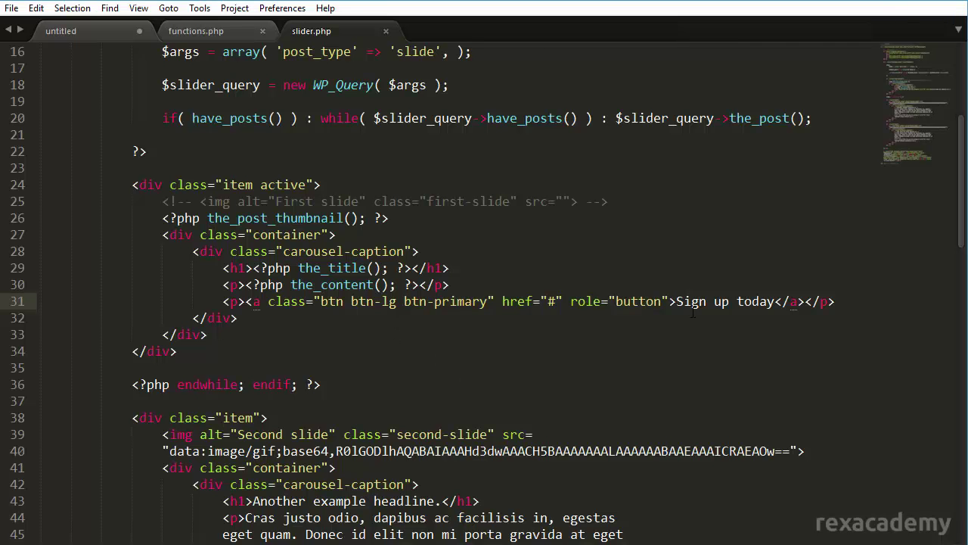
drag(675, 301, 781, 302)
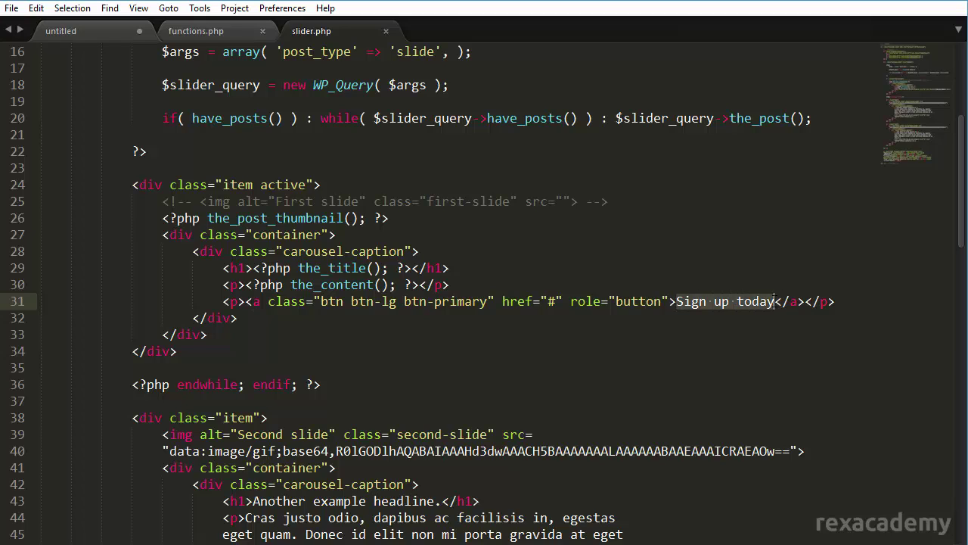
key(BackSpace)
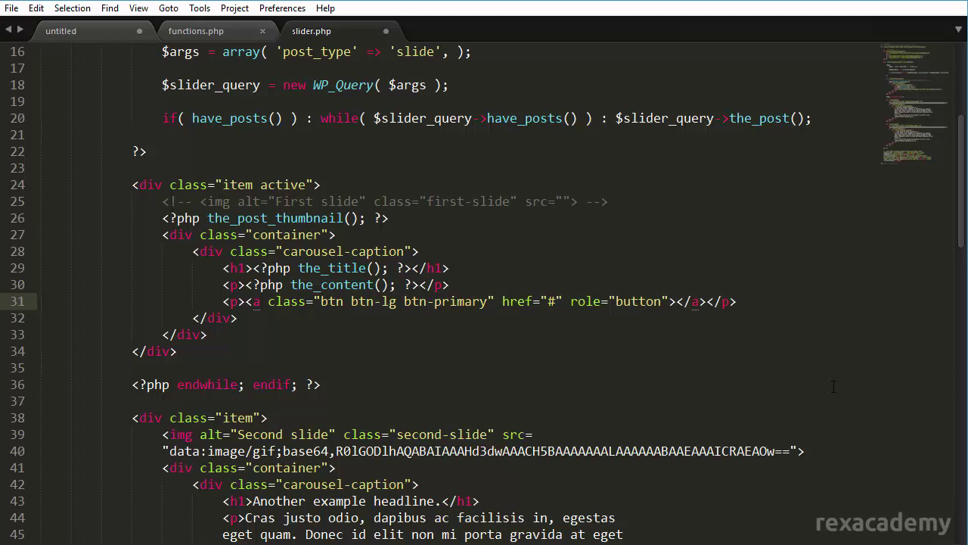
key(ctrl+v)
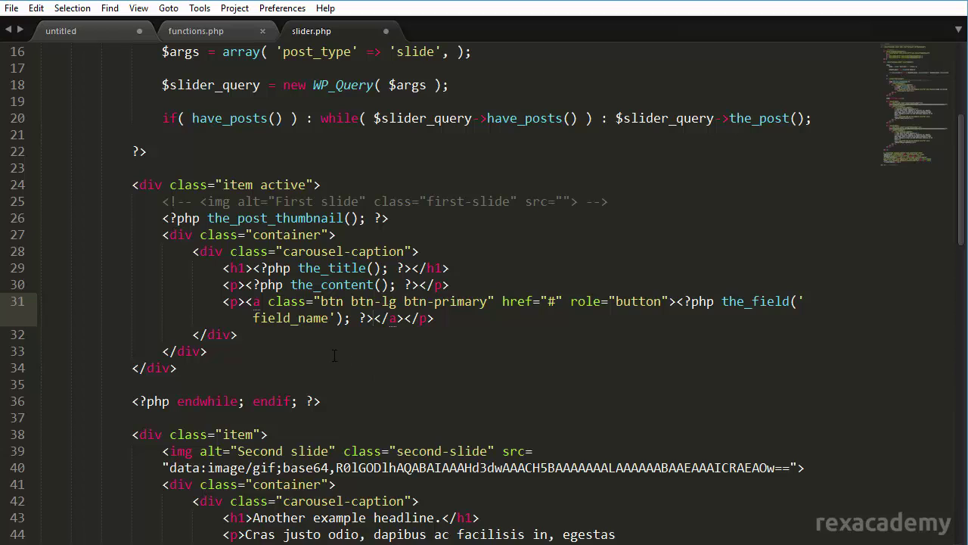
Switch to the browser's WordPress admin and open the Slider Custom Fields group from Custom Fields in a new tab
double_click(285, 319)
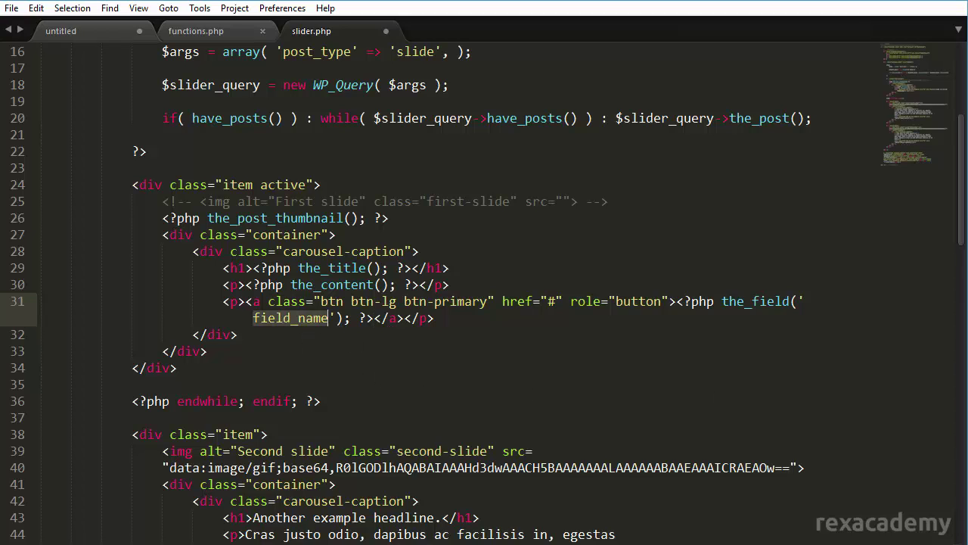
key(alt+Tab)
click(50, 11)
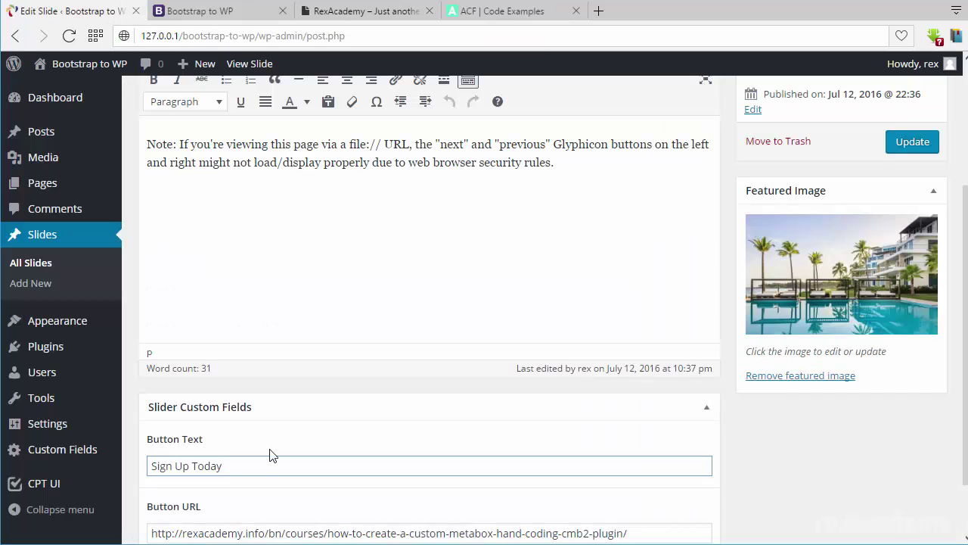
middle_click(68, 452)
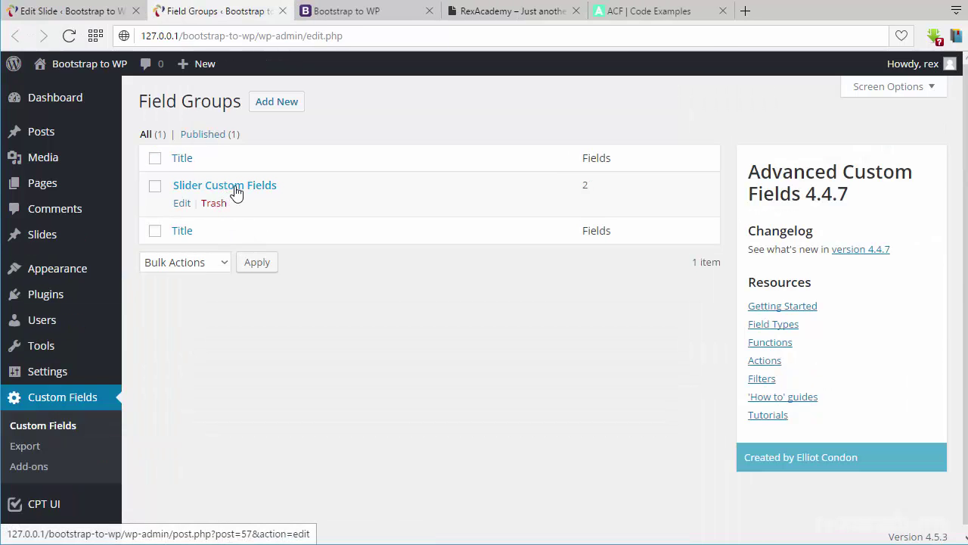
click(236, 188)
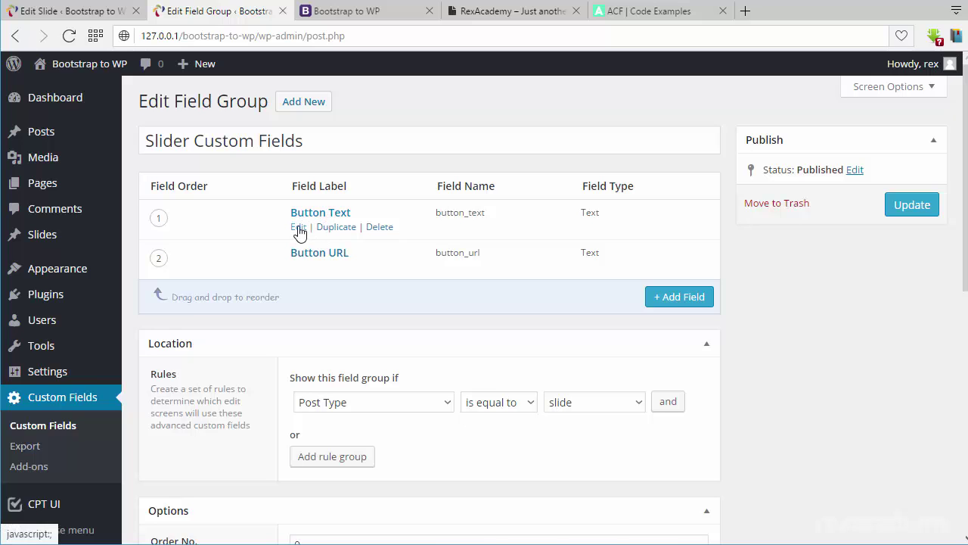
Copy the Button Text field's name and use it in slider.php to replace field_name, giving the_field('button_text'), and save
click(298, 227)
click(299, 230)
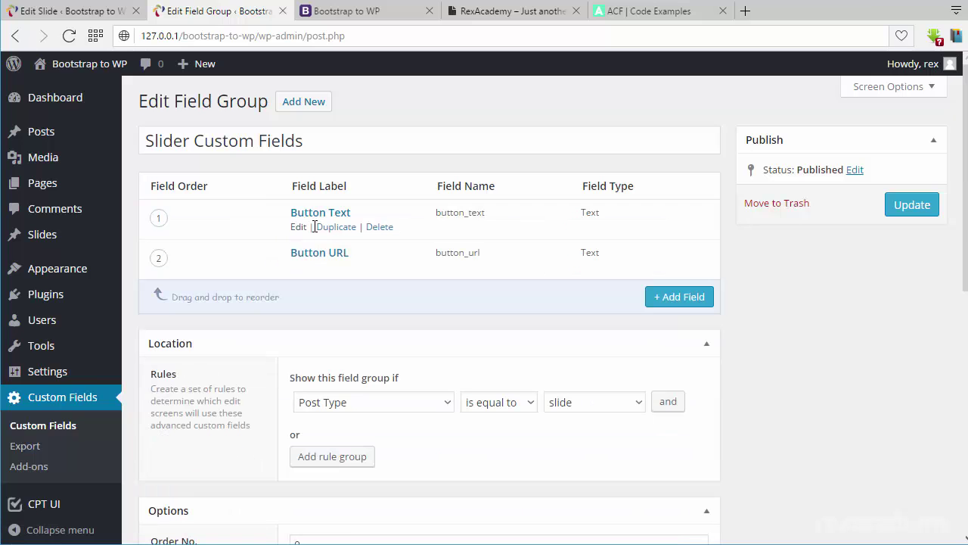
double_click(452, 214)
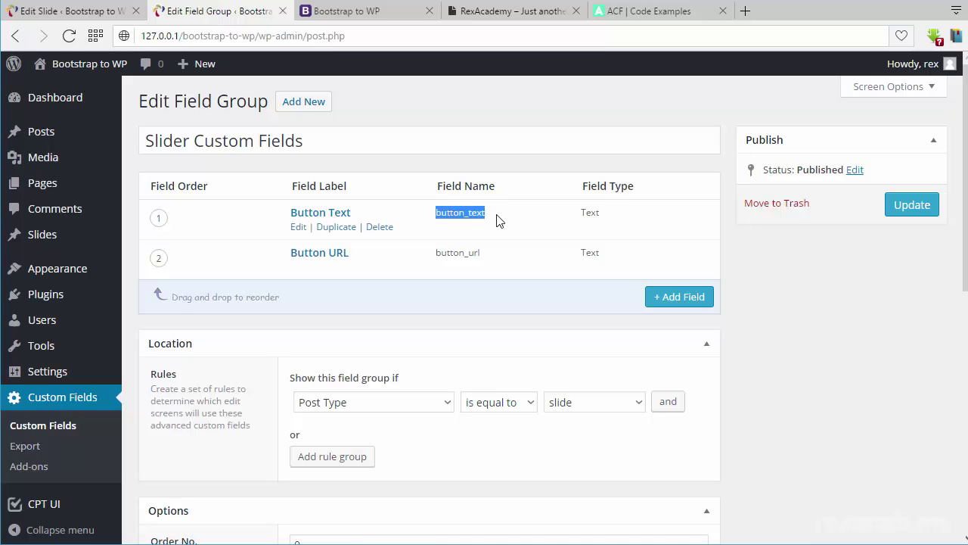
key(alt+Tab)
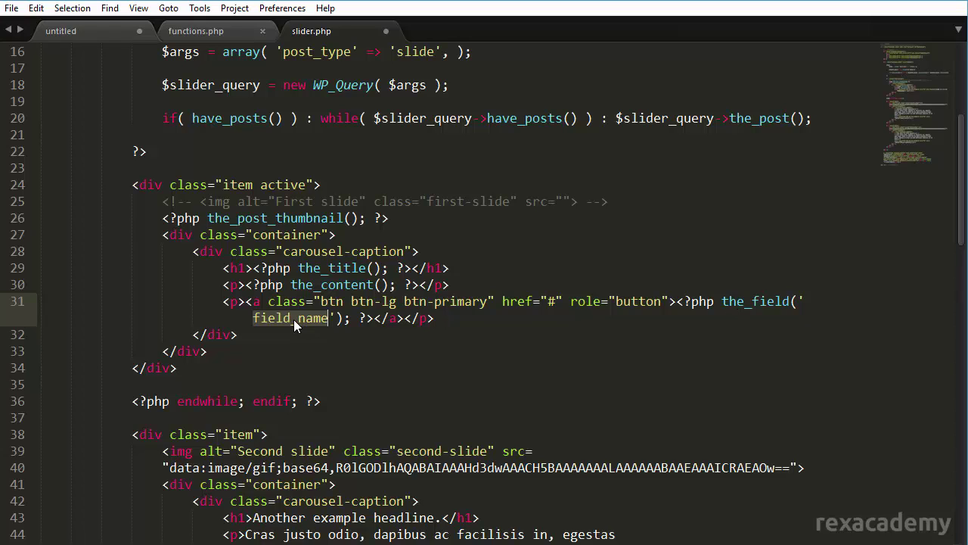
key(ctrl+v)
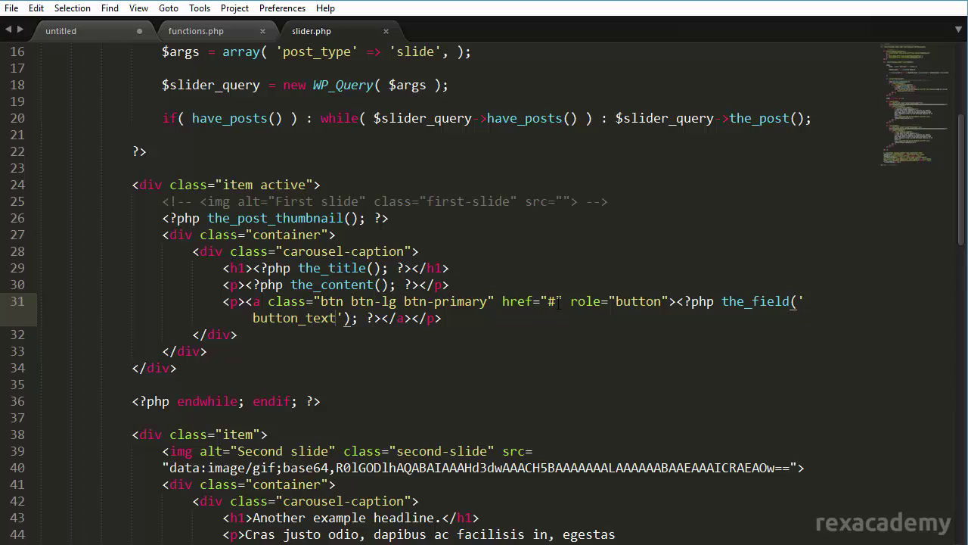
Replace the # in the first slide button's href with a copy of the <?php the_field('button_text'); ?> call
key(BackSpace)
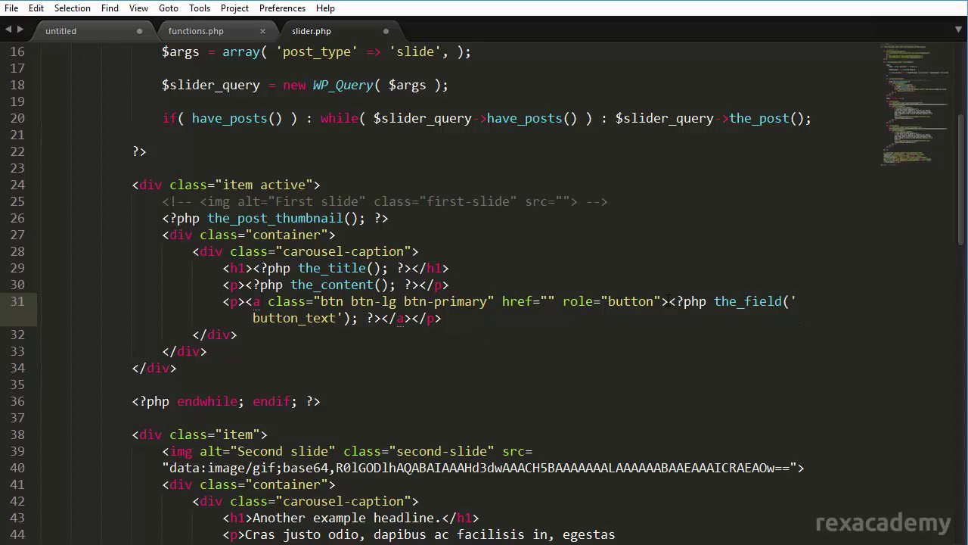
drag(668, 301, 380, 318)
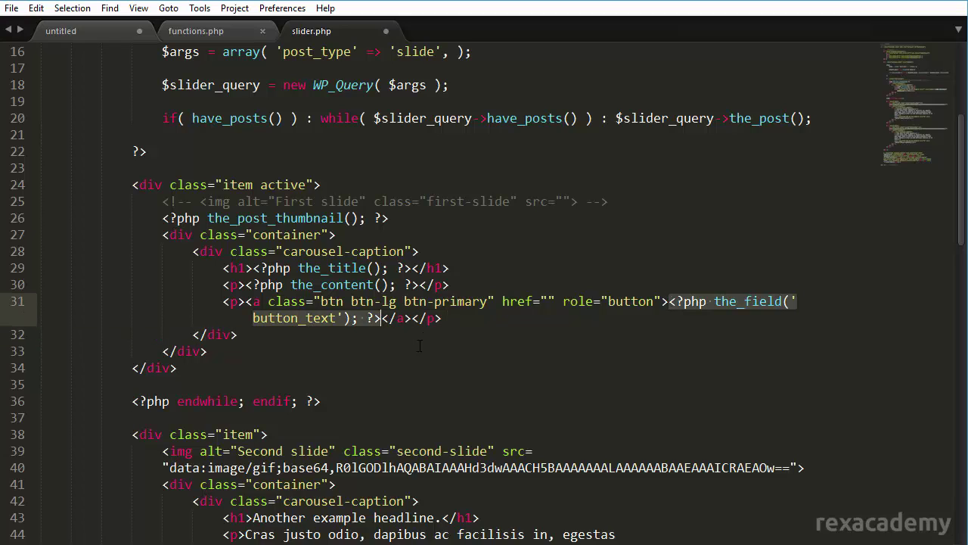
click(558, 301)
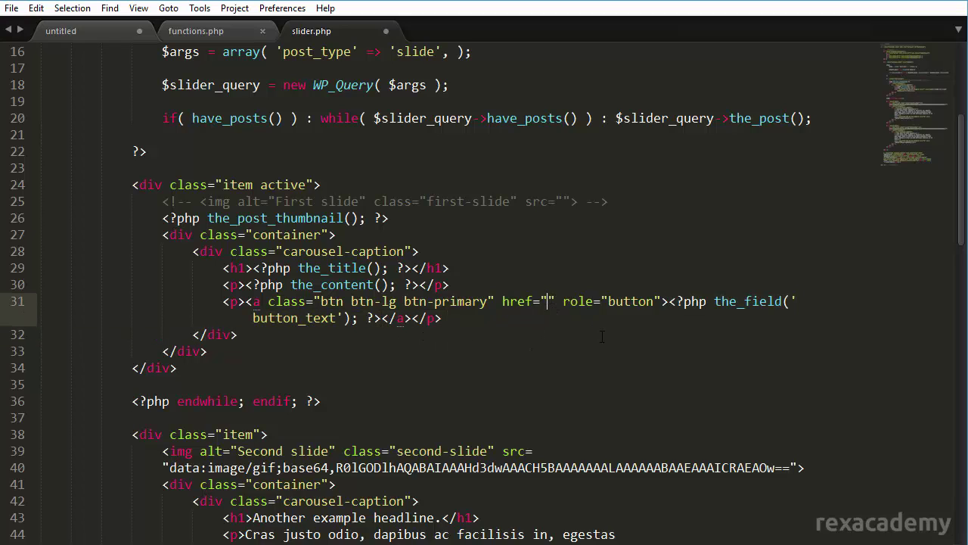
key(ctrl+v)
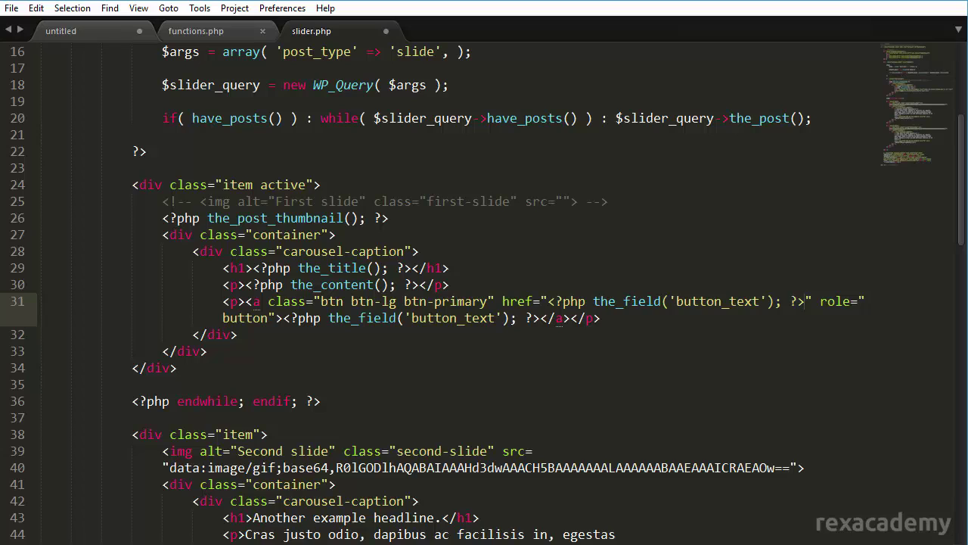
Copy the Button URL field's name from the field group and change the href call to the_field('button_url'), saving slider.php
key(alt+Tab)
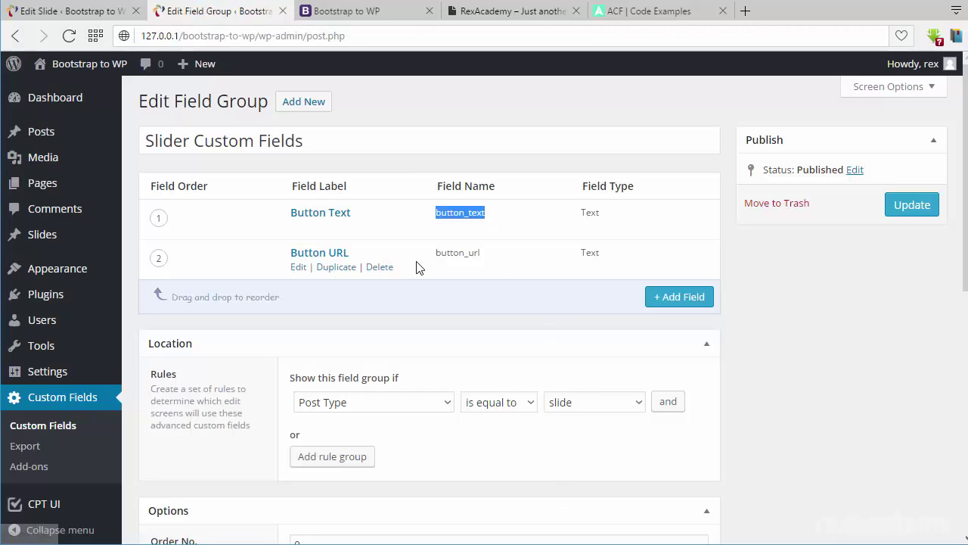
double_click(457, 255)
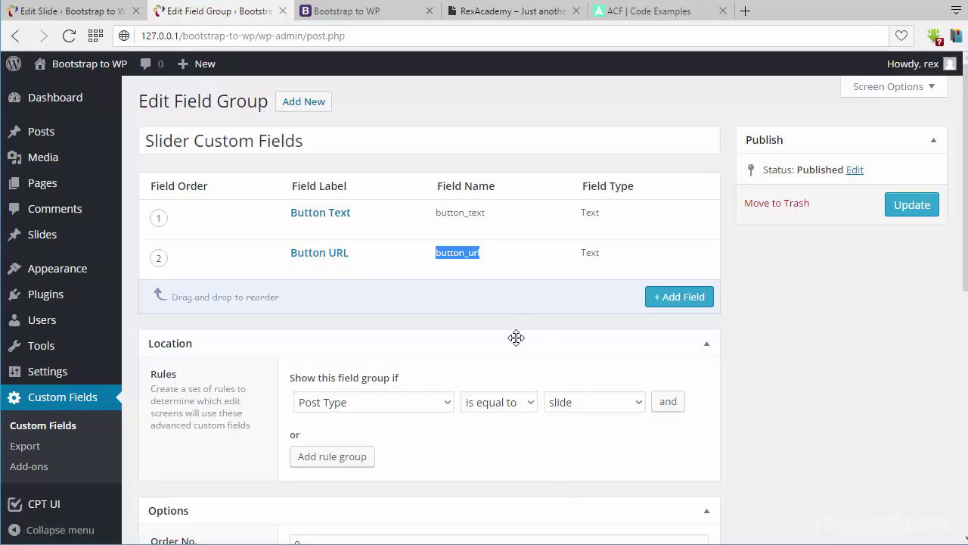
key(alt+Tab)
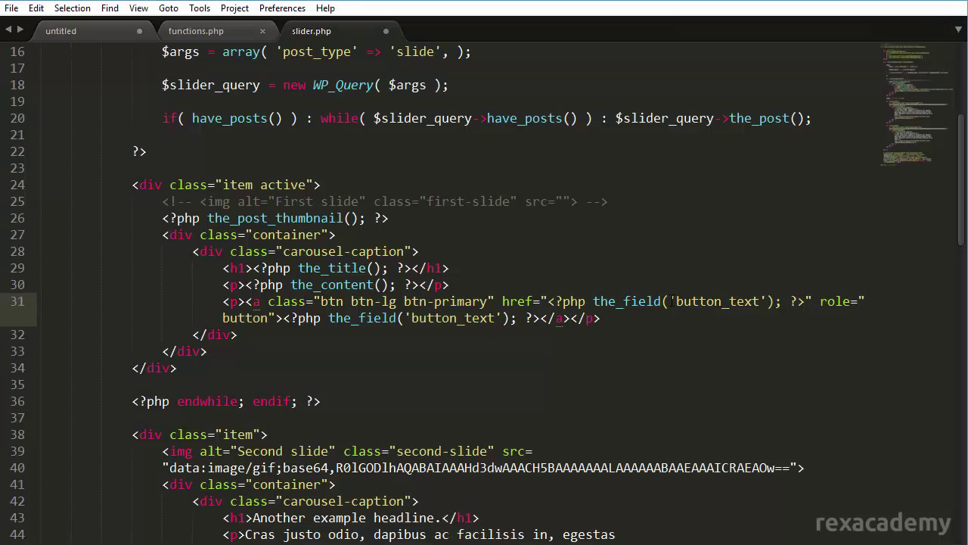
key(ctrl+d)
key(ctrl+v)
Reload the Bootstrap to WP home page in the browser and follow the first slide's Sign Up Today button to check its URL
key(alt+Tab)
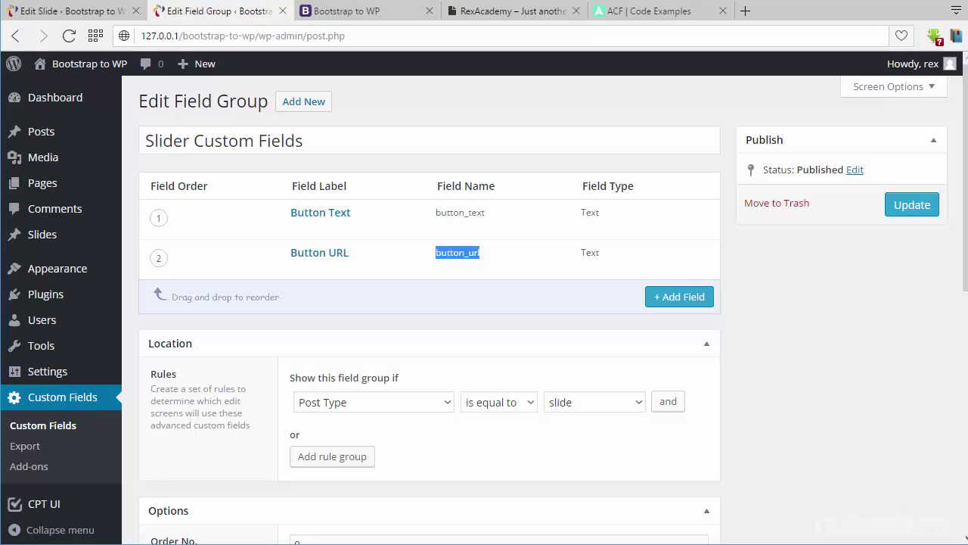
click(382, 11)
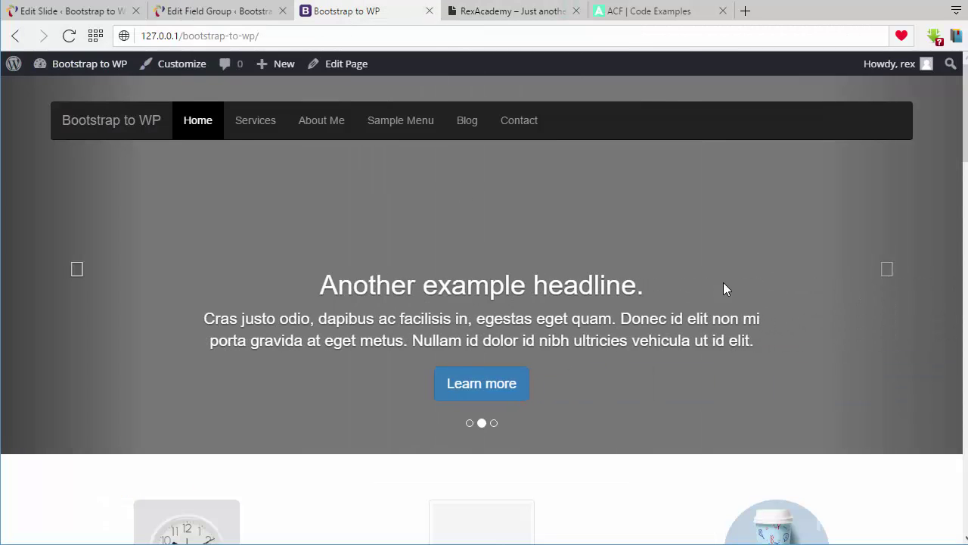
key(F5)
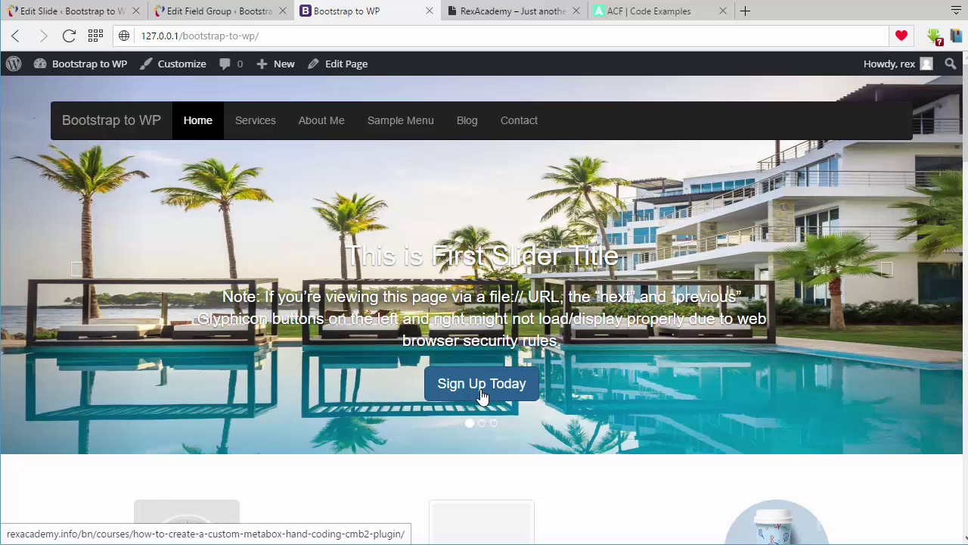
click(482, 397)
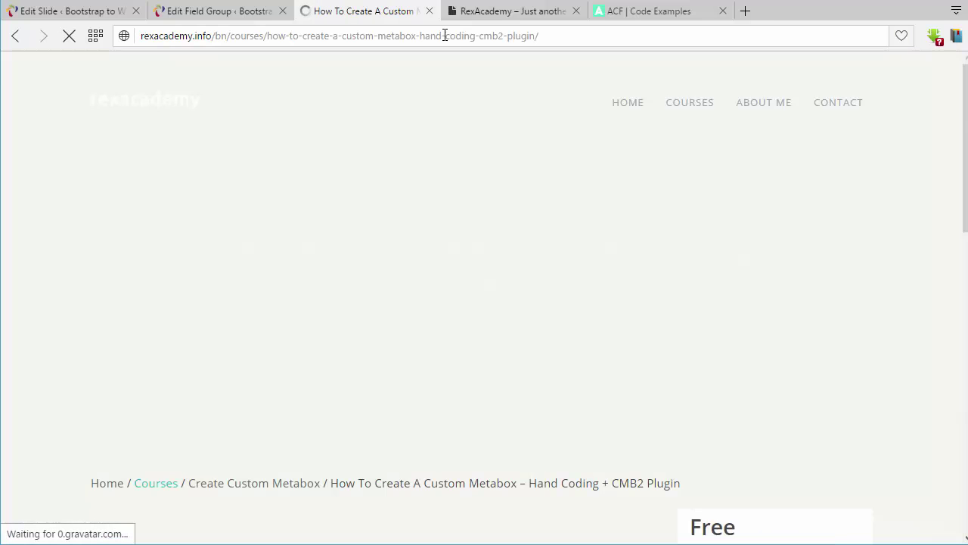
click(454, 36)
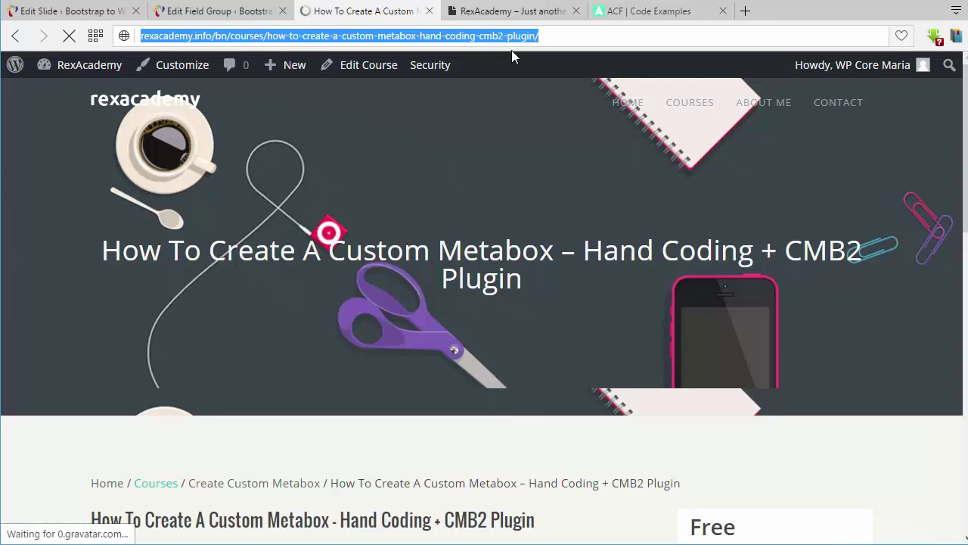
click(522, 43)
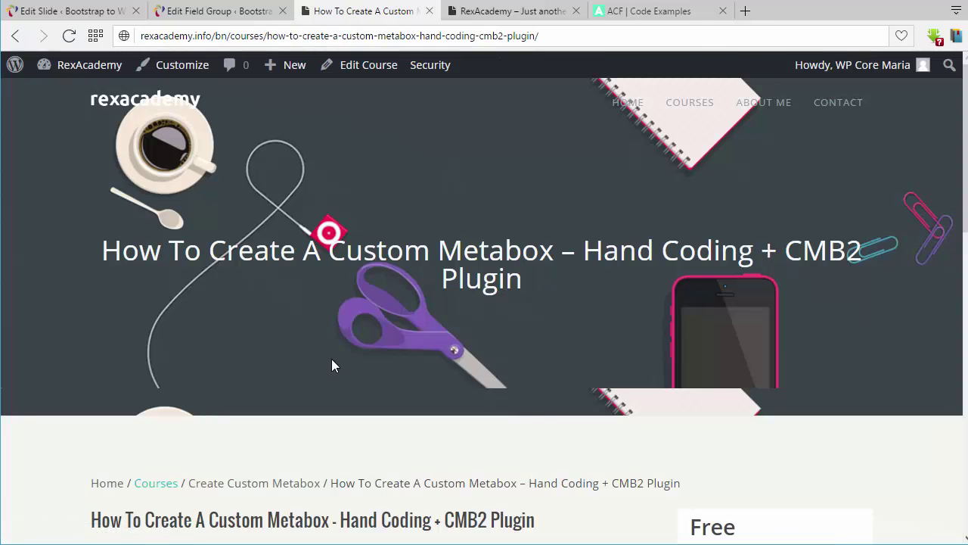
Look through the linked custom metabox course page, including its Course Curriculum section
scroll(204, 385, down, 5)
scroll(200, 340, up, 5)
scroll(241, 261, down, 10)
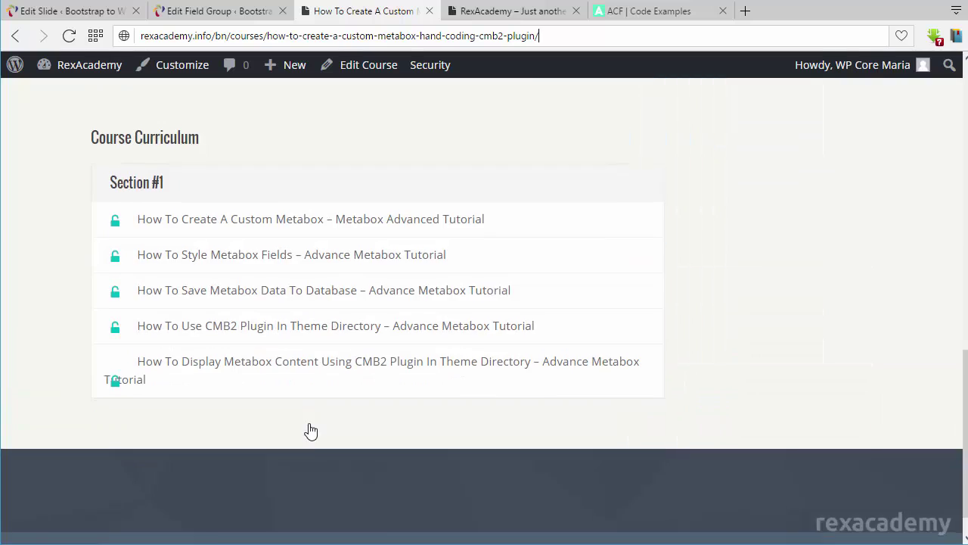
scroll(259, 356, up, 1)
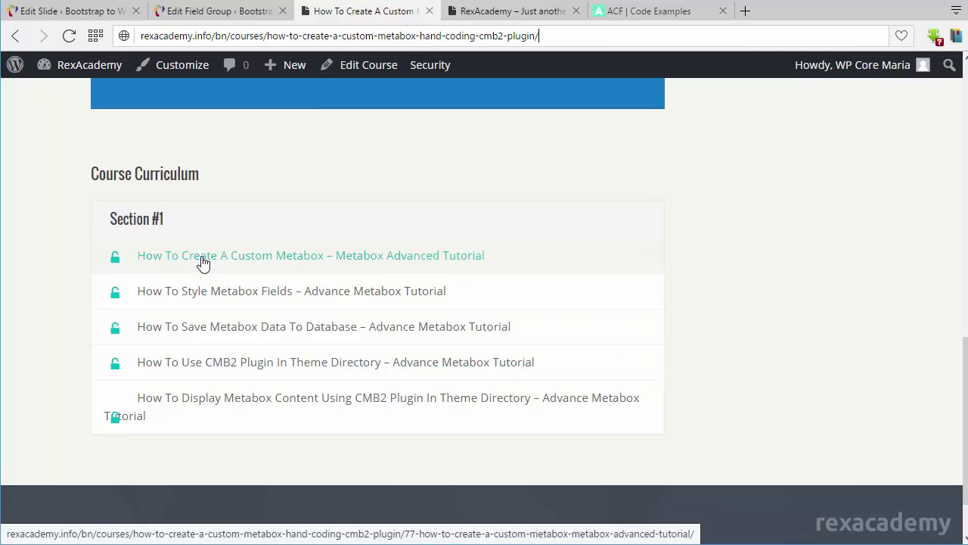
scroll(147, 264, up, 10)
scroll(406, 341, down, 5)
scroll(414, 354, up, 5)
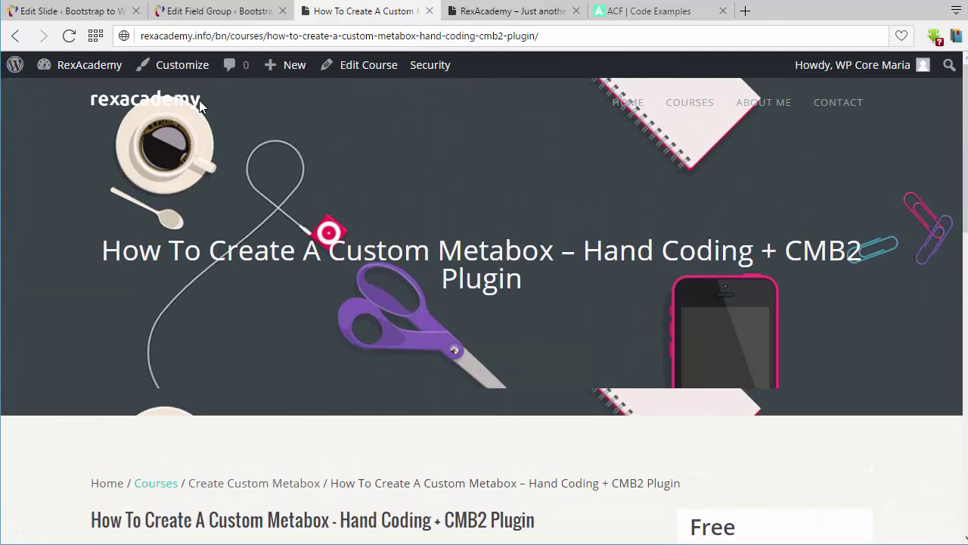
Go back to the Bootstrap to WP home page and look over the slider and the content below it
click(16, 36)
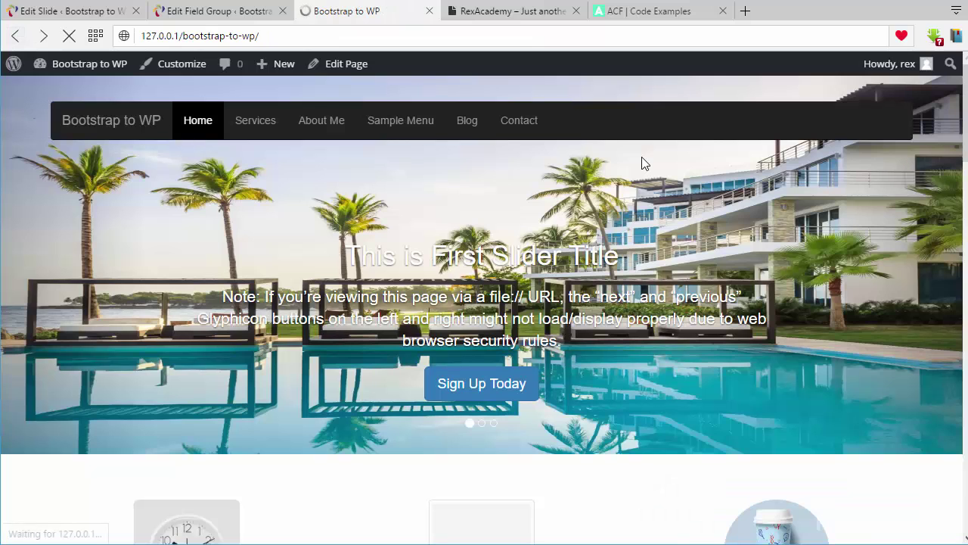
scroll(652, 217, down, 4)
scroll(644, 226, up, 4)
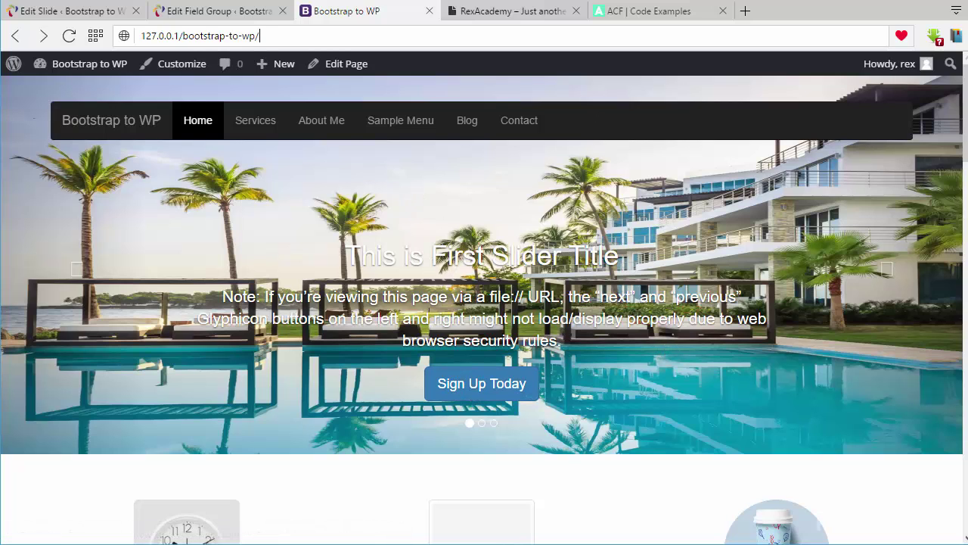
Return to slider.php in Sublime Text and review the "item active" block and the carousel markup above it
key(alt+Tab)
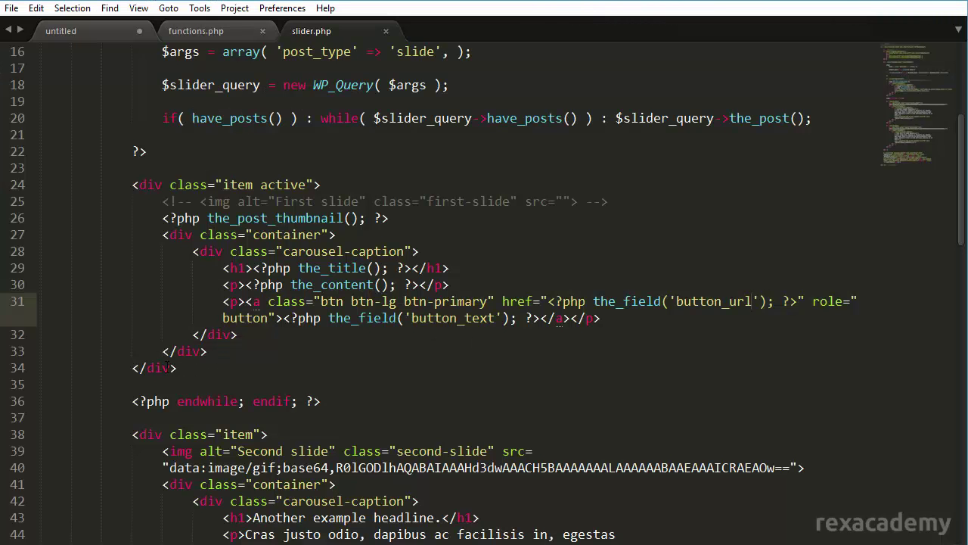
click(165, 368)
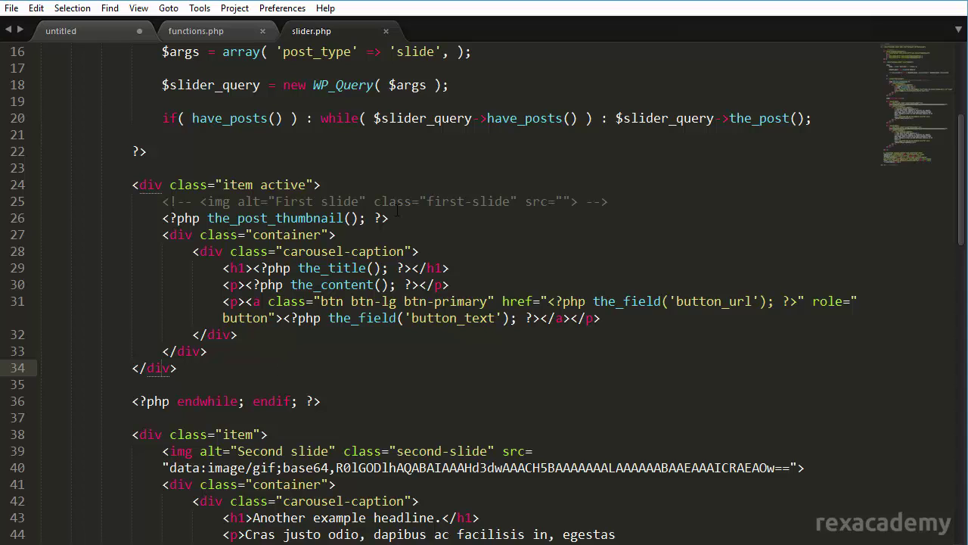
scroll(396, 210, up, 5)
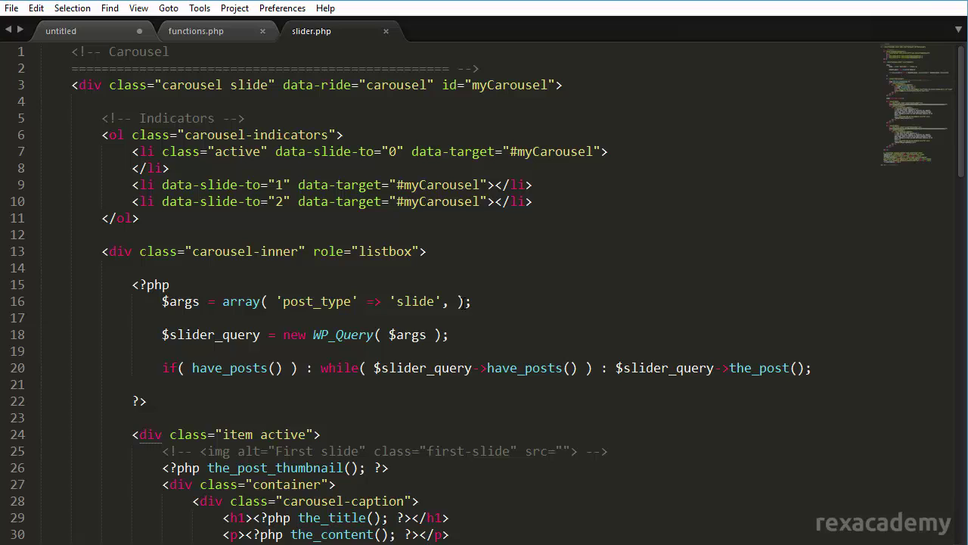
Switch to the browser and look through the ACF Code Examples page, from displaying a field through conditional, array, image and repeater field examples
key(alt+Tab)
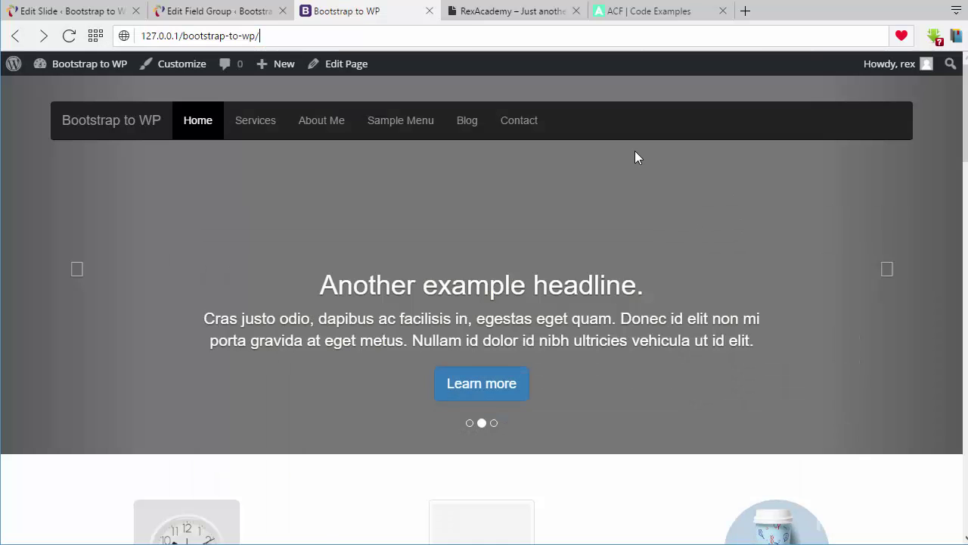
click(624, 11)
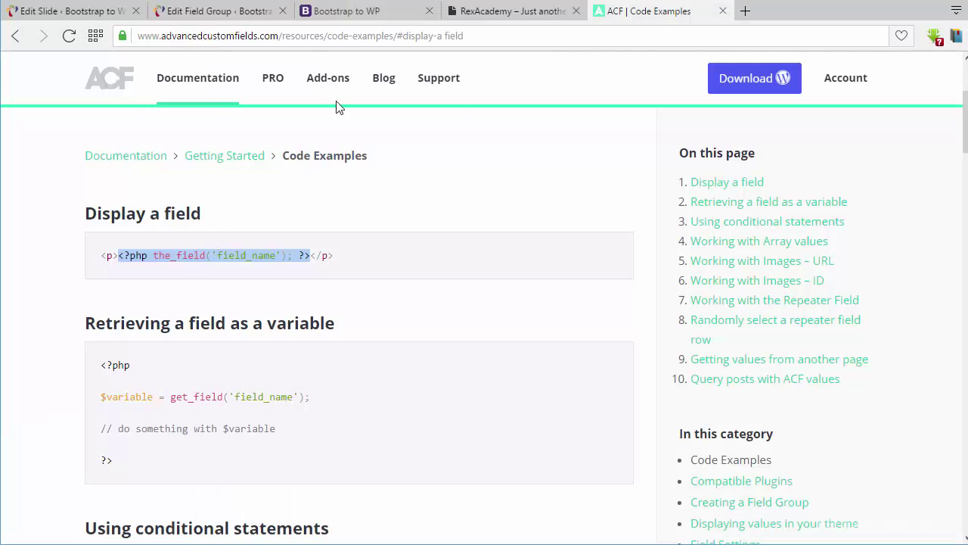
scroll(214, 355, down, 4)
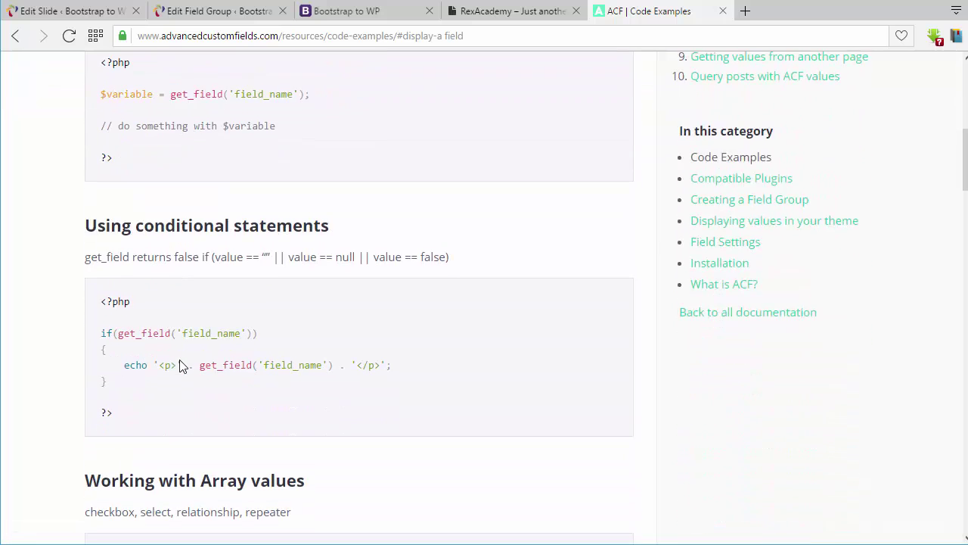
scroll(181, 366, down, 5)
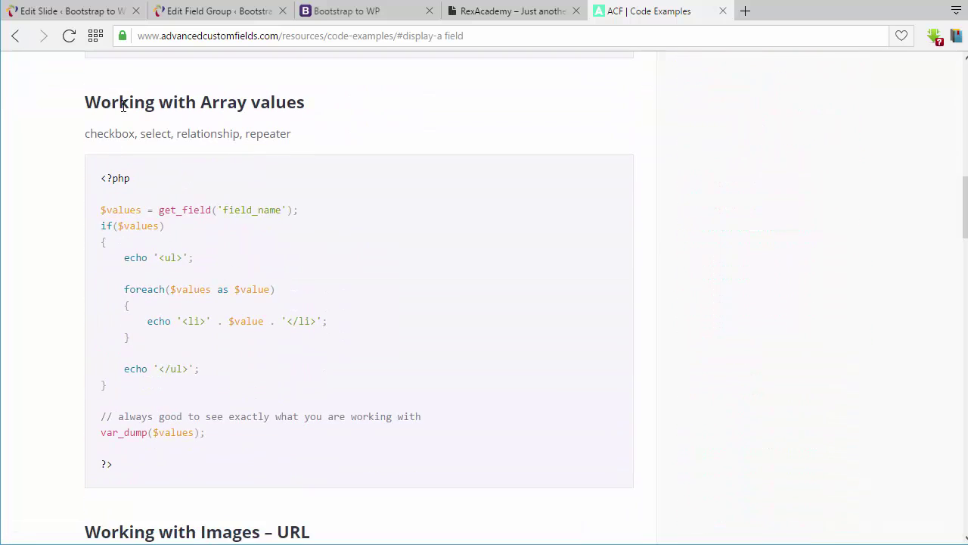
scroll(149, 339, down, 3)
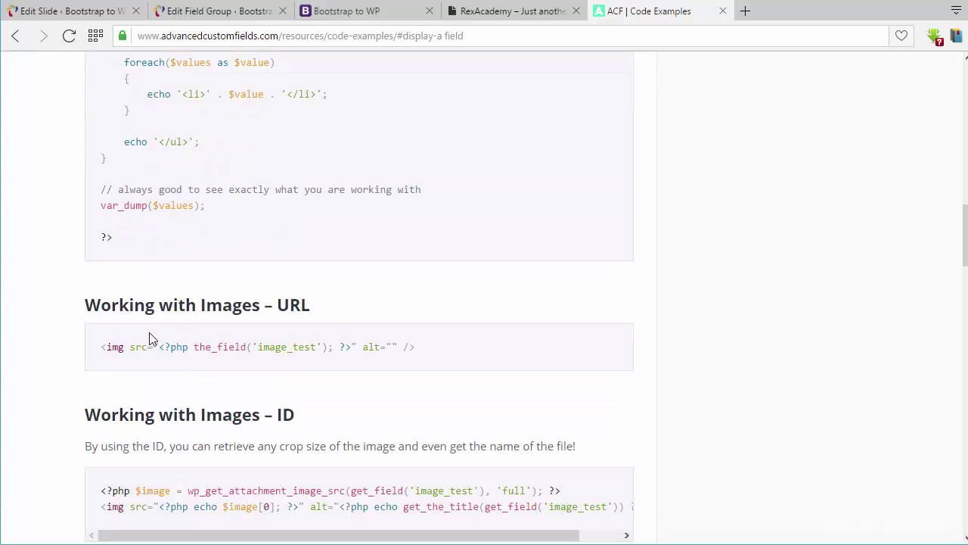
scroll(149, 339, down, 5)
scroll(352, 352, down, 4)
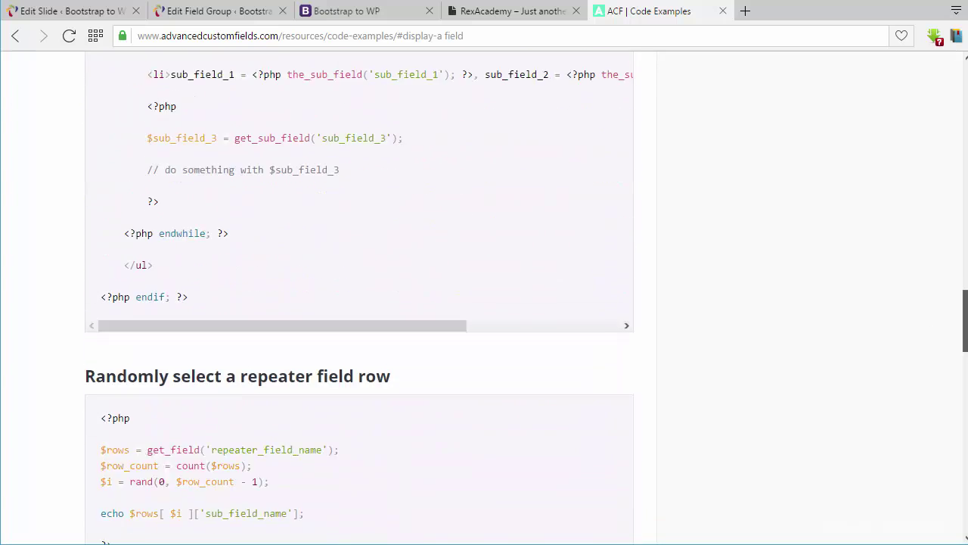